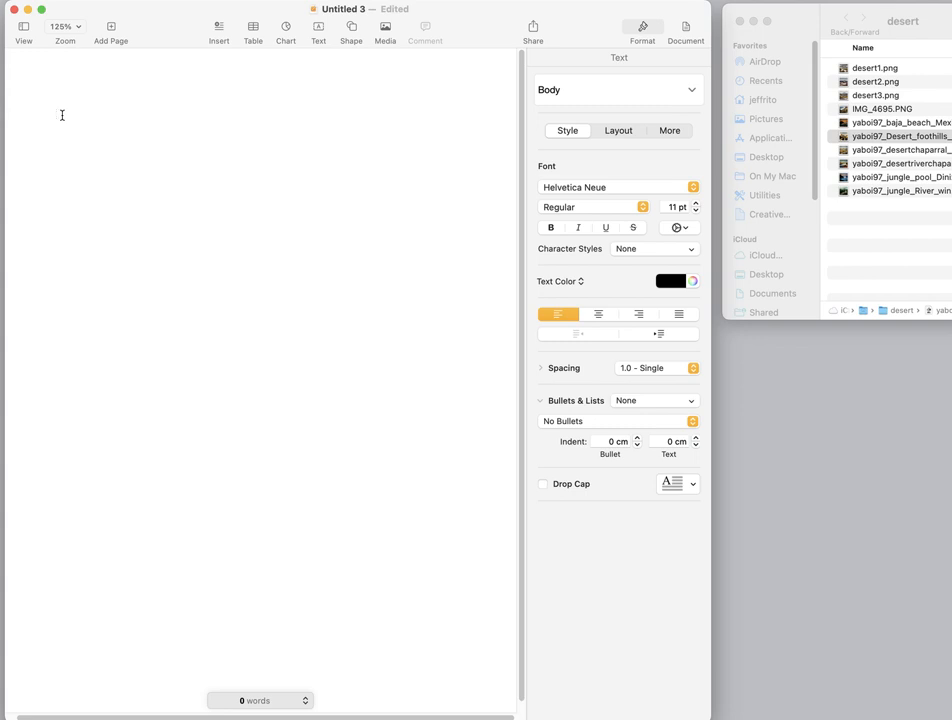
# - Enter the heading lines Name, Course and Date, followed by a centered line reading Title
pyautogui.write('Name ')
pyautogui.write('Course')
pyautogui.press('Return')
pyautogui.write('Date')
pyautogui.click(601, 315)
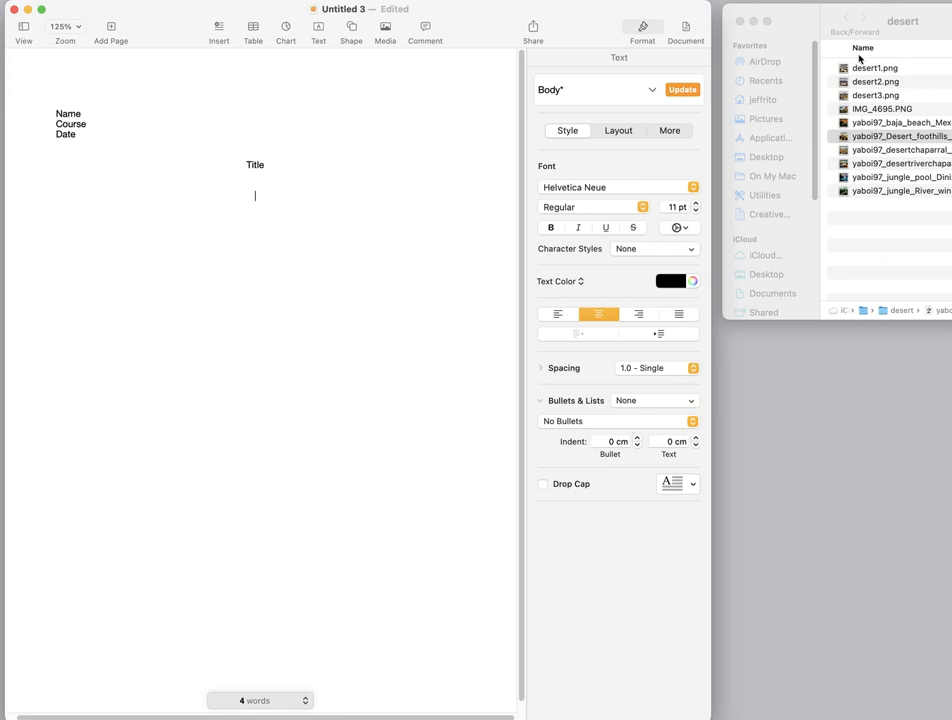
# - Insert desert1.png from the desert folder into the document below the title
pyautogui.moveTo(836, 68); pyautogui.dragTo(113, 393)
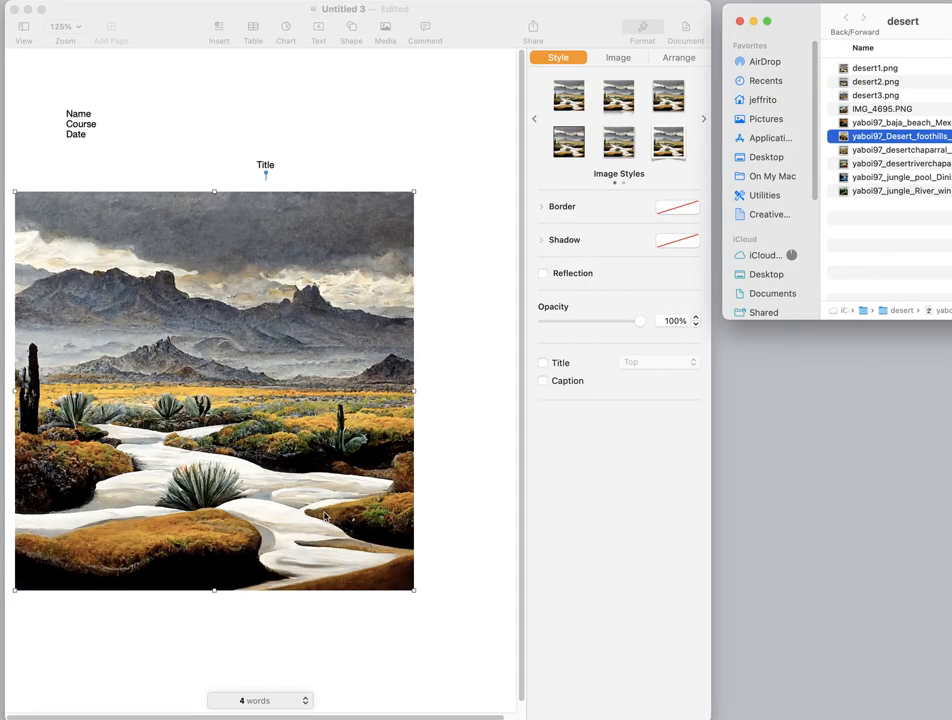
pyautogui.click(249, 480)
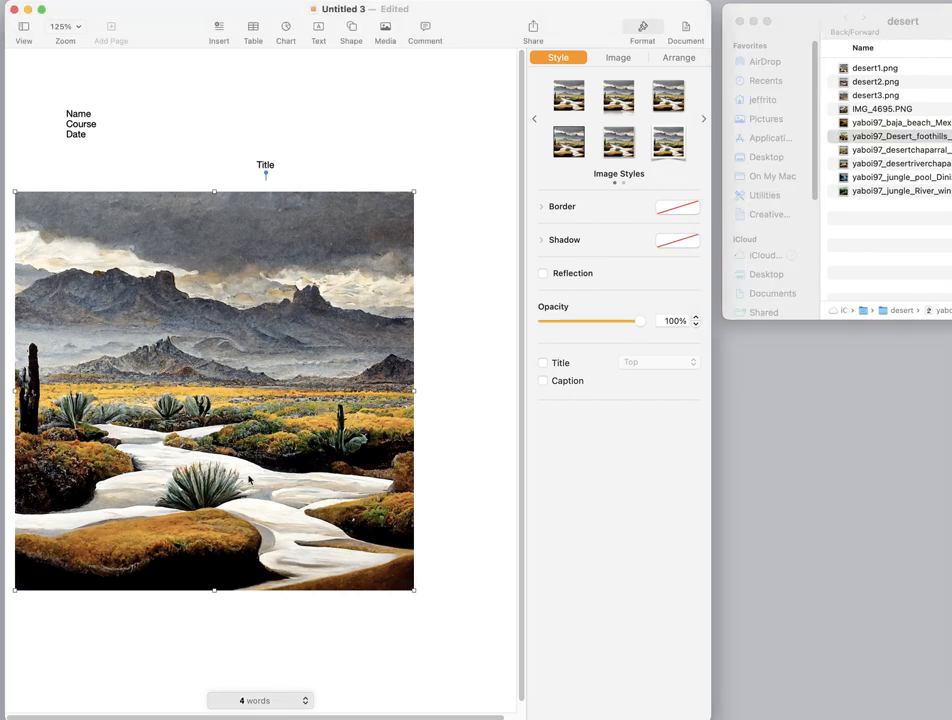
pyautogui.click(414, 592)
pyautogui.click(408, 584)
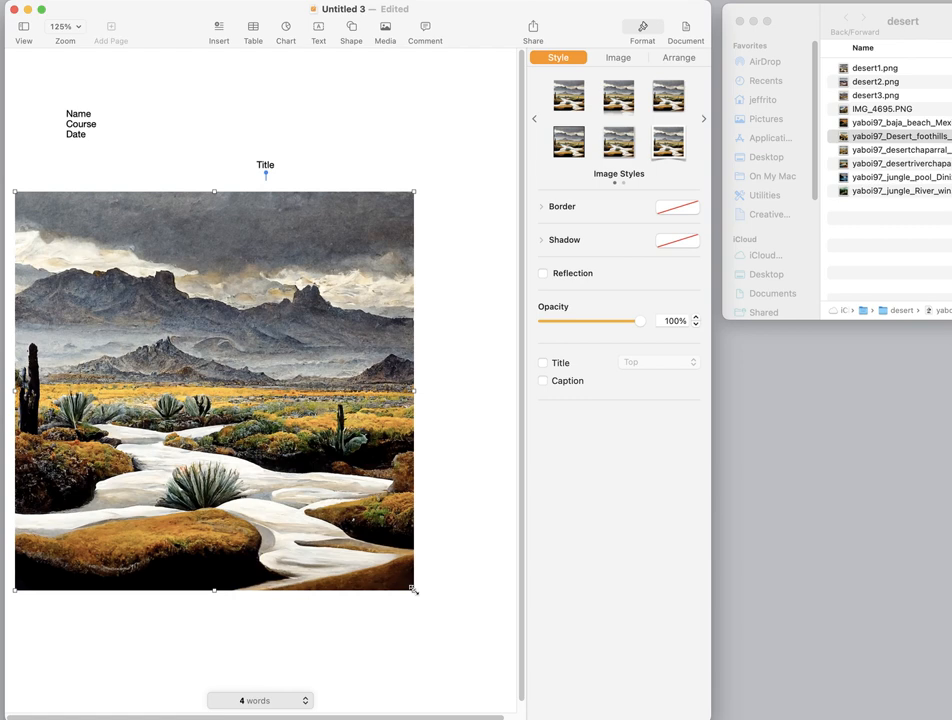
# - Enlarge the inserted desert image to nearly the full page width and shift it into line beneath the title
pyautogui.moveTo(412, 589); pyautogui.dragTo(553, 578)
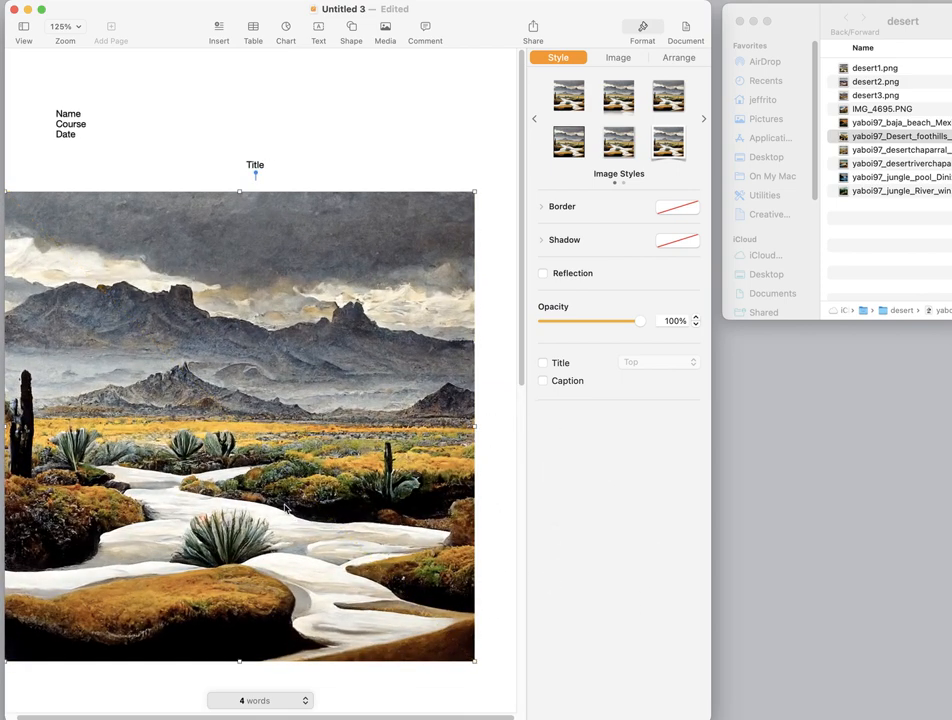
pyautogui.moveTo(291, 512)
pyautogui.mouseDown()
pyautogui.moveTo(262, 443)
pyautogui.moveTo(304, 507)
pyautogui.mouseUp()
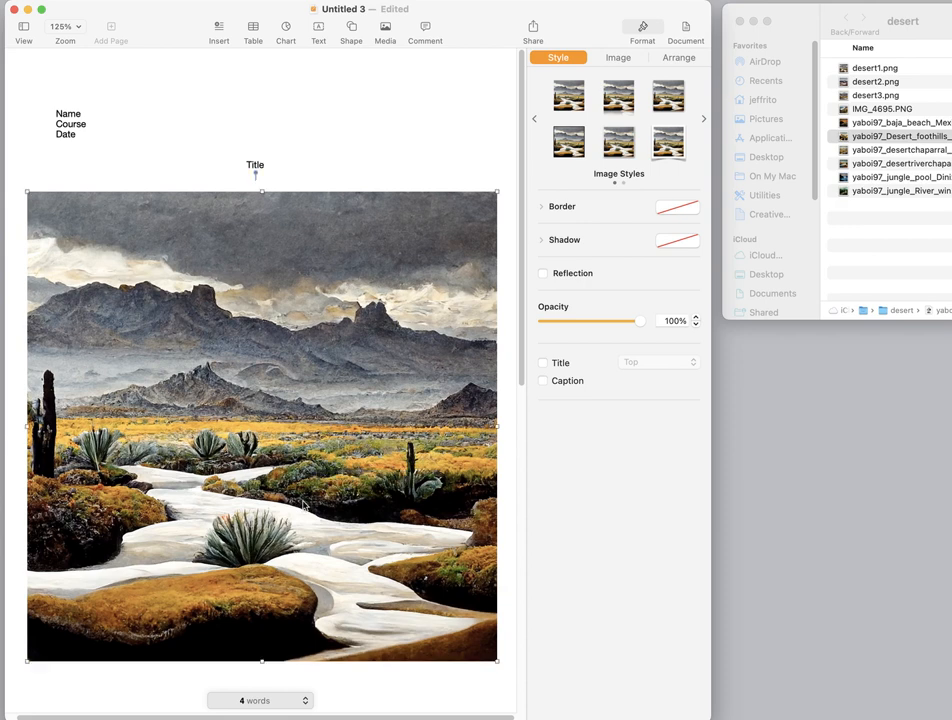
pyautogui.moveTo(497, 660)
pyautogui.mouseDown()
pyautogui.moveTo(489, 640)
pyautogui.moveTo(506, 652)
pyautogui.moveTo(497, 659)
pyautogui.mouseUp()
pyautogui.click(265, 164)
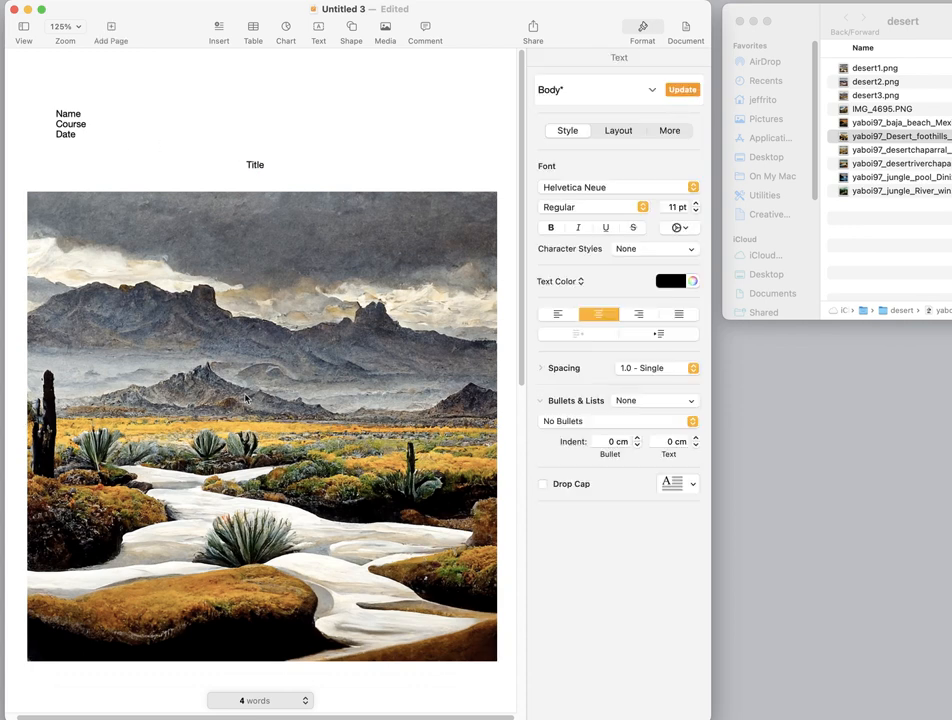
# - Shrink the desert image to slightly less than half the page width, keeping it below the title
pyautogui.scroll(-5, 385, 486)
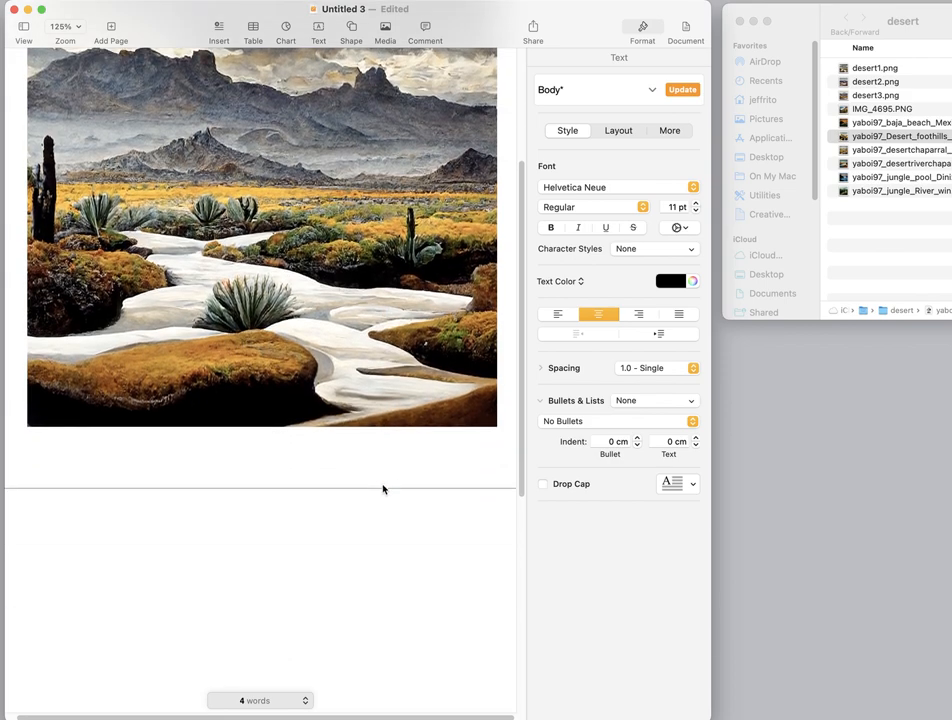
pyautogui.scroll(5, 385, 489)
pyautogui.scroll(-1, 285, 366)
pyautogui.click(283, 376)
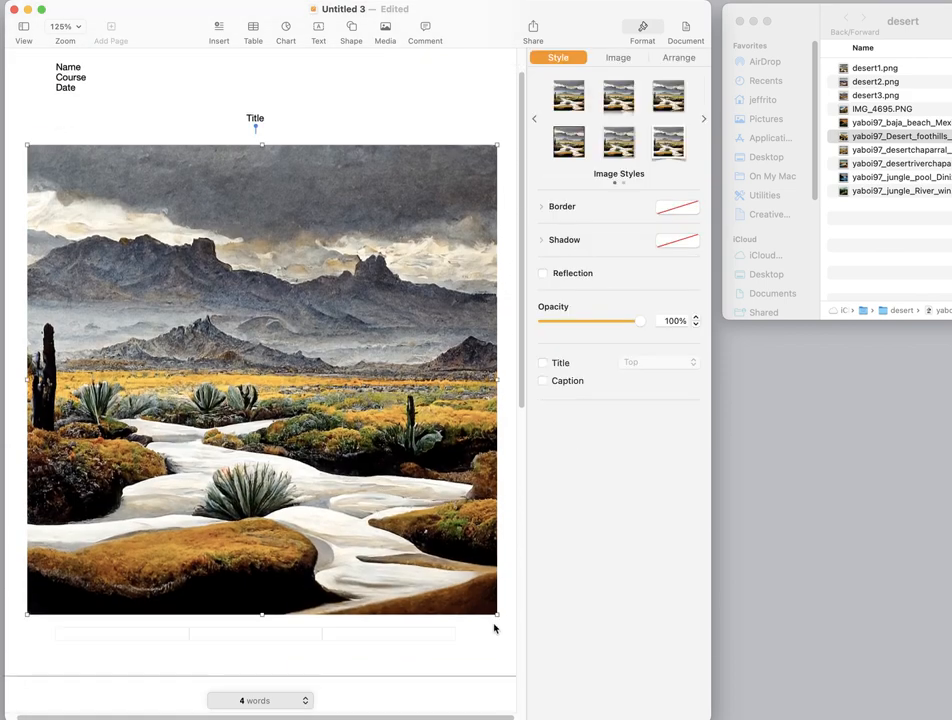
pyautogui.moveTo(497, 613); pyautogui.dragTo(273, 342)
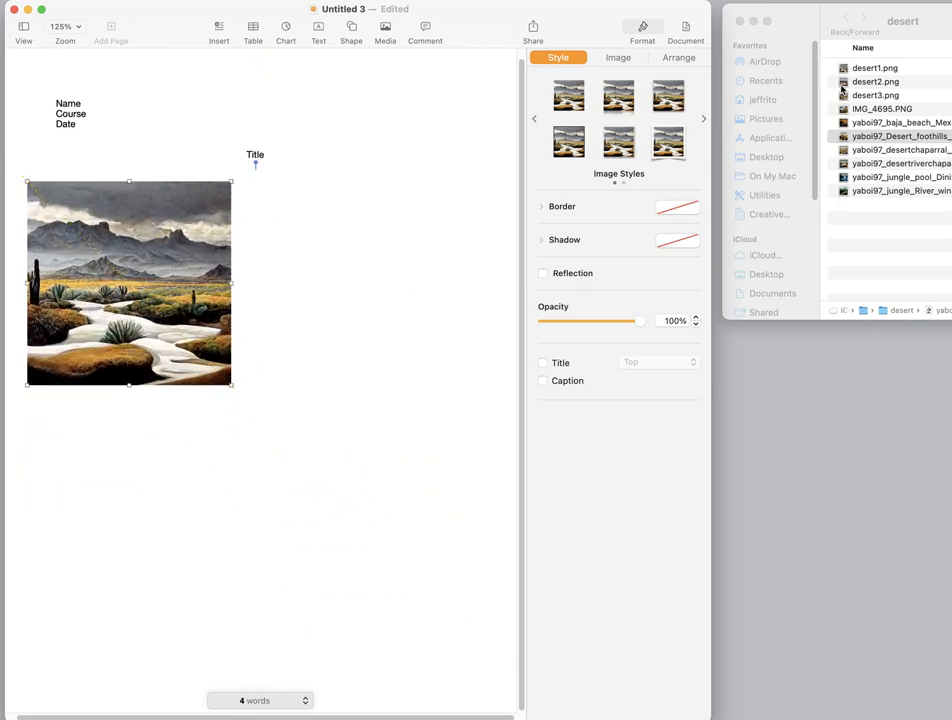
# - Add desert2.png at the same size as the first image and space the two side by side under the title
pyautogui.moveTo(843, 84); pyautogui.dragTo(236, 446)
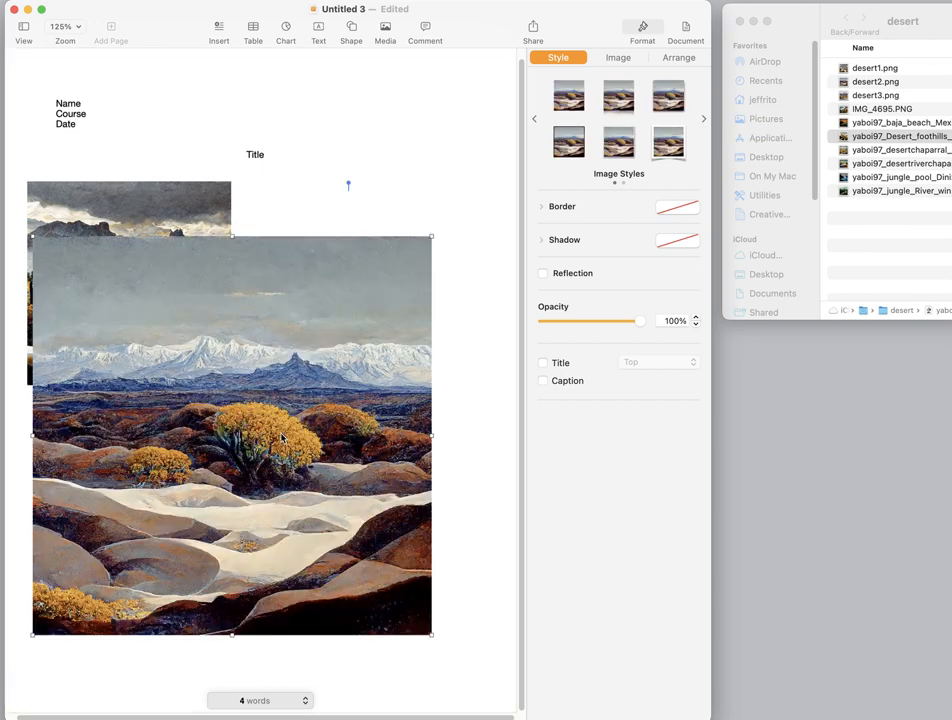
pyautogui.moveTo(435, 636); pyautogui.dragTo(278, 481)
pyautogui.moveTo(187, 377); pyautogui.dragTo(181, 405)
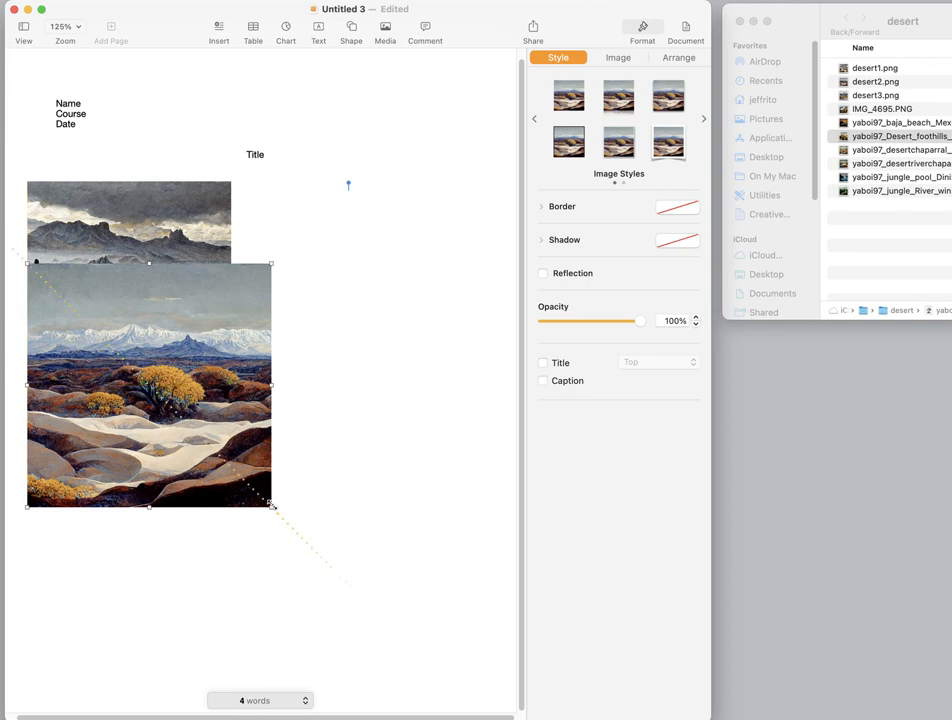
pyautogui.moveTo(270, 507); pyautogui.dragTo(223, 467)
pyautogui.moveTo(173, 419); pyautogui.dragTo(404, 343)
pyautogui.moveTo(315, 323); pyautogui.dragTo(334, 323)
pyautogui.moveTo(149, 343); pyautogui.dragTo(160, 343)
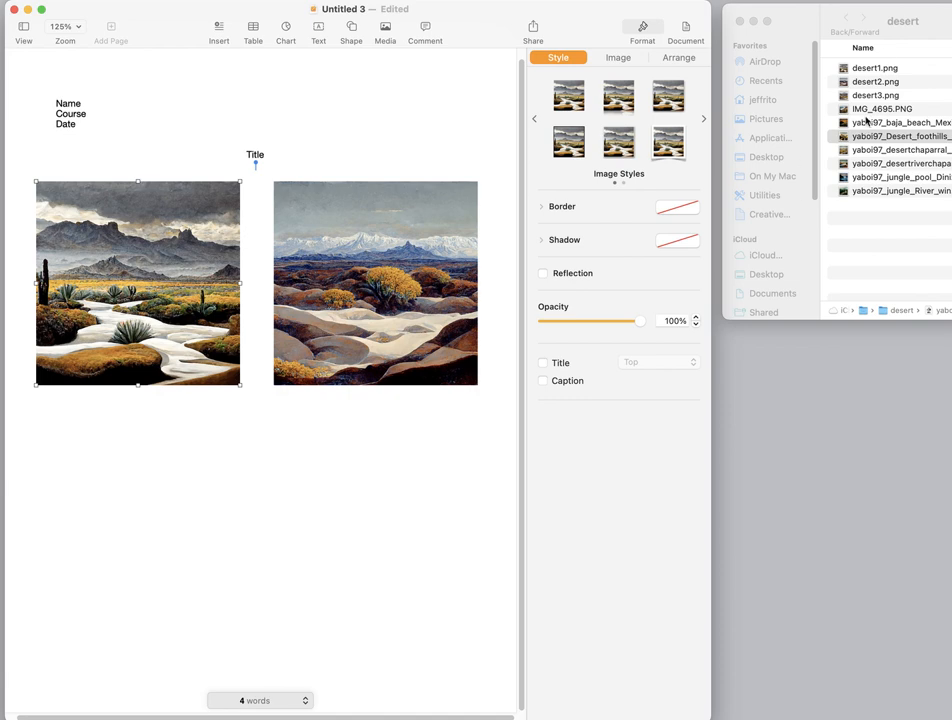
# - Add desert3.png at the same size as the other images and align it directly below the first one
pyautogui.moveTo(845, 98); pyautogui.dragTo(149, 557)
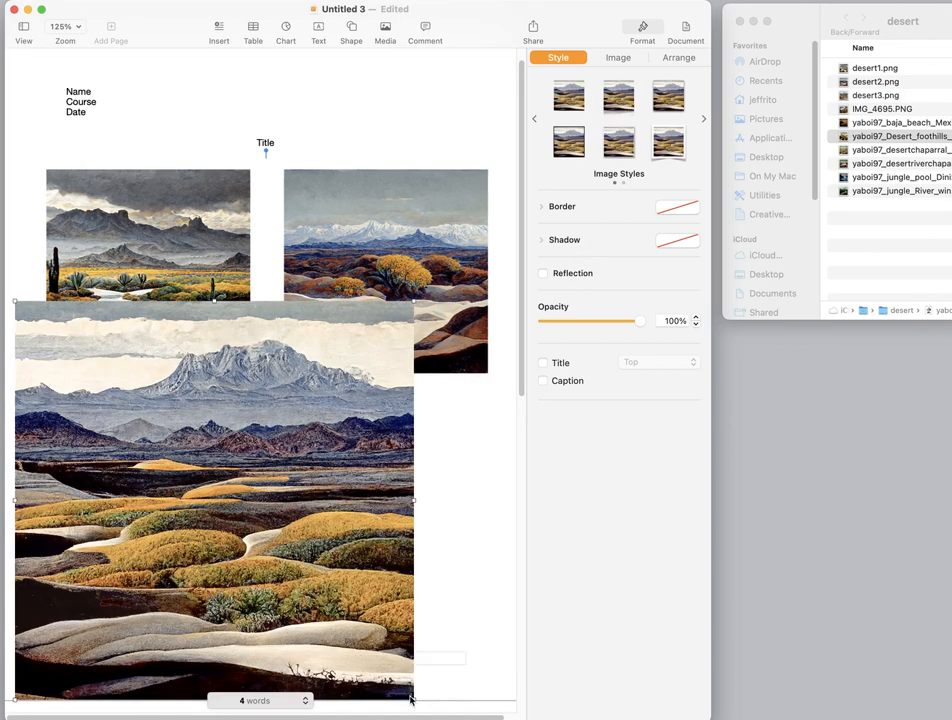
pyautogui.moveTo(414, 698); pyautogui.dragTo(218, 528)
pyautogui.moveTo(128, 416); pyautogui.dragTo(160, 456)
pyautogui.moveTo(183, 497); pyautogui.dragTo(183, 550)
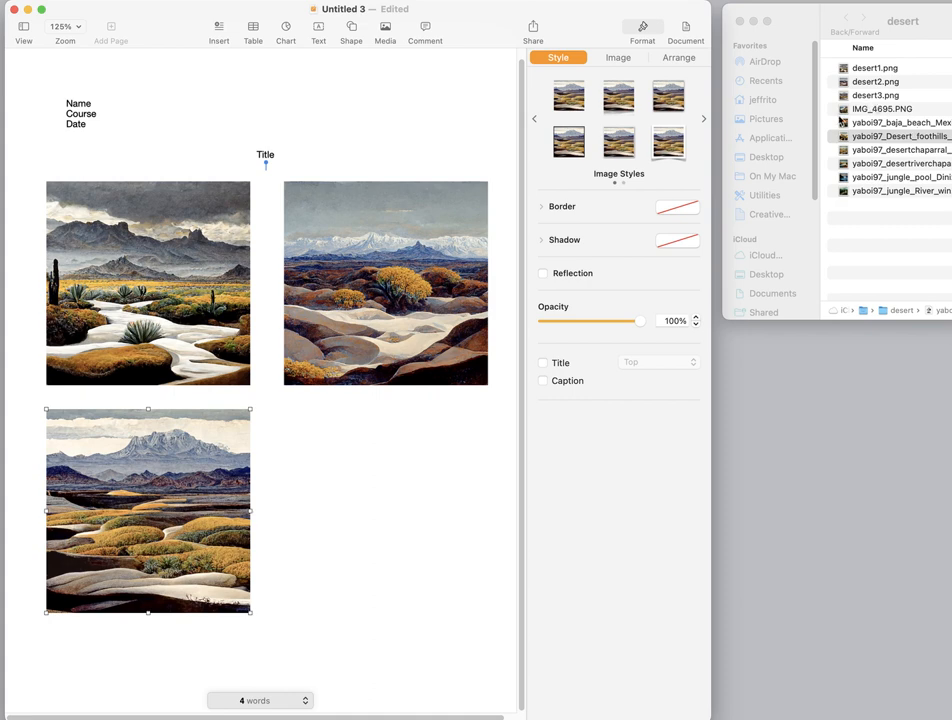
# - Add IMG_4695.PNG below the second image, matching the other images' size to complete a two-by-two grid
pyautogui.moveTo(845, 114); pyautogui.dragTo(365, 521)
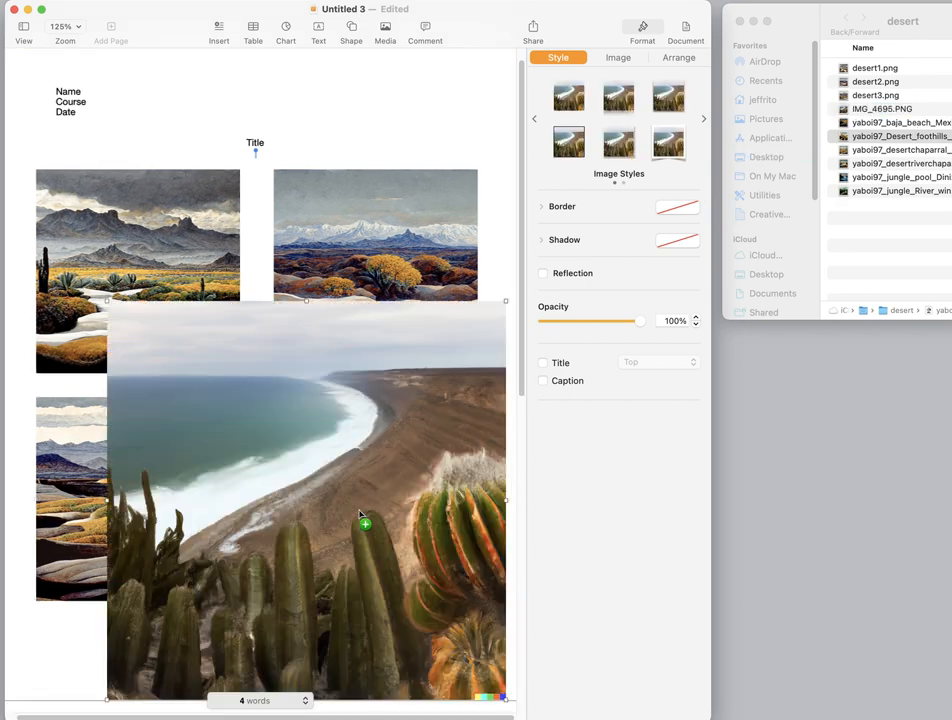
pyautogui.moveTo(505, 698); pyautogui.dragTo(350, 553)
pyautogui.moveTo(295, 503); pyautogui.dragTo(463, 574)
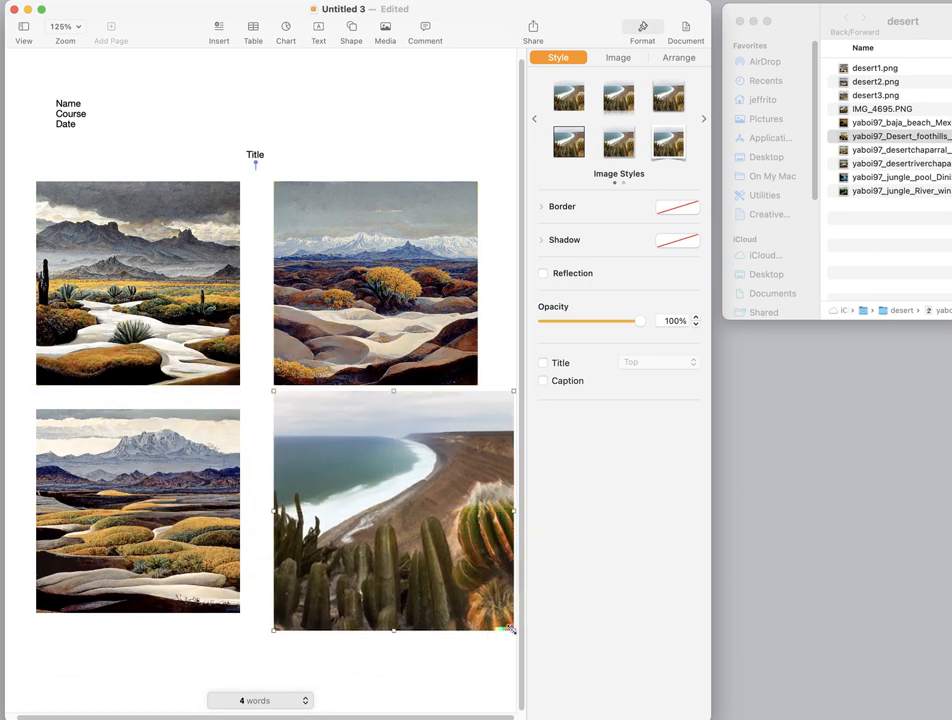
pyautogui.moveTo(512, 630); pyautogui.dragTo(496, 613)
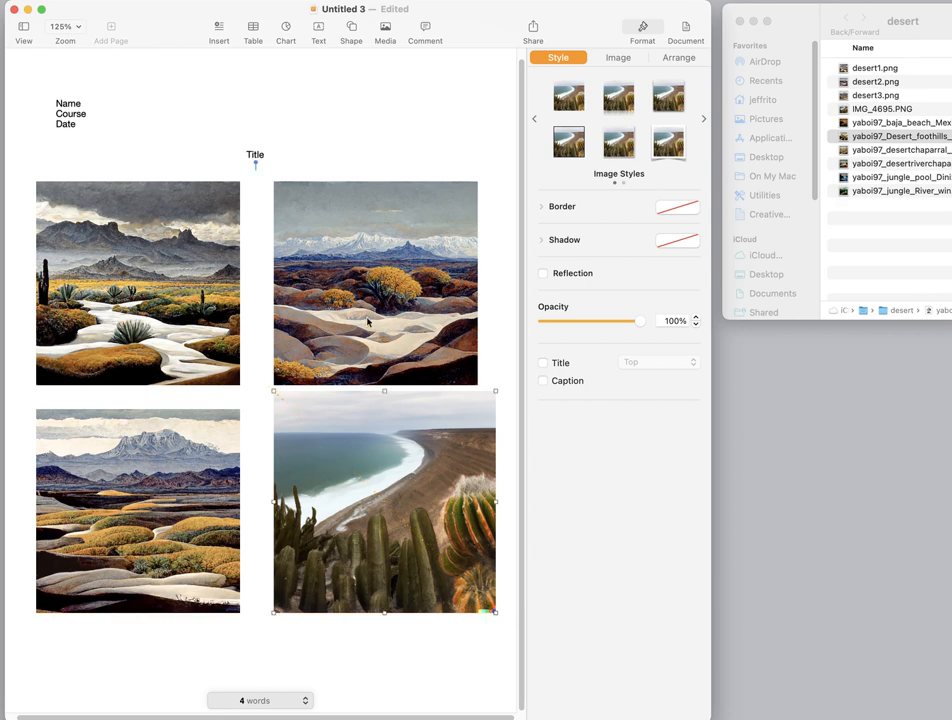
pyautogui.moveTo(368, 477)
pyautogui.mouseDown()
pyautogui.moveTo(368, 495)
pyautogui.moveTo(364, 488)
pyautogui.mouseUp()
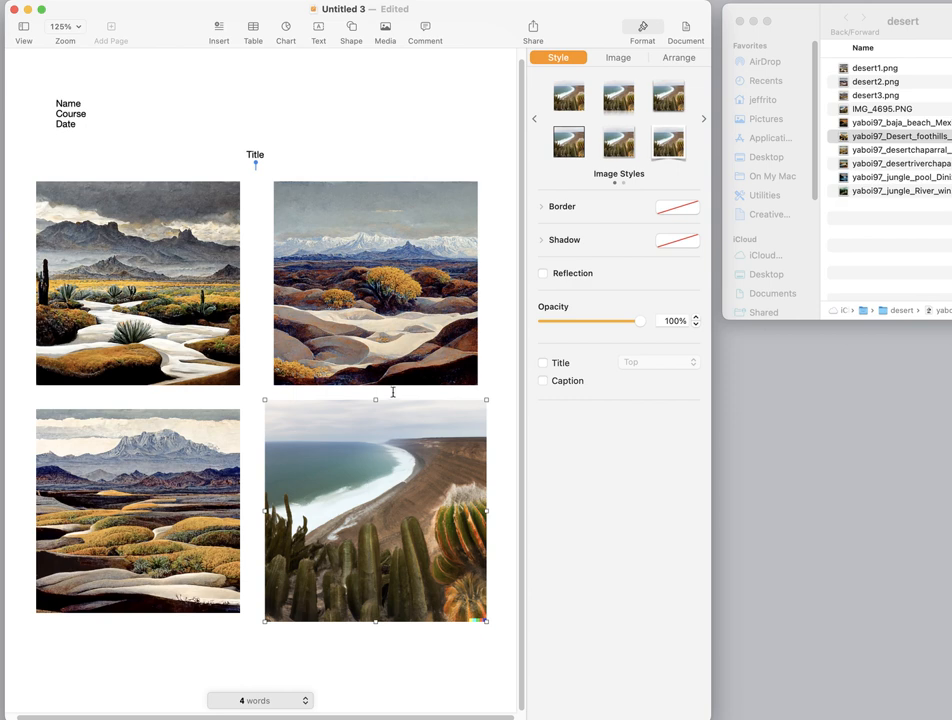
pyautogui.moveTo(374, 399); pyautogui.dragTo(374, 409)
pyautogui.moveTo(376, 622); pyautogui.dragTo(377, 612)
pyautogui.click(309, 685)
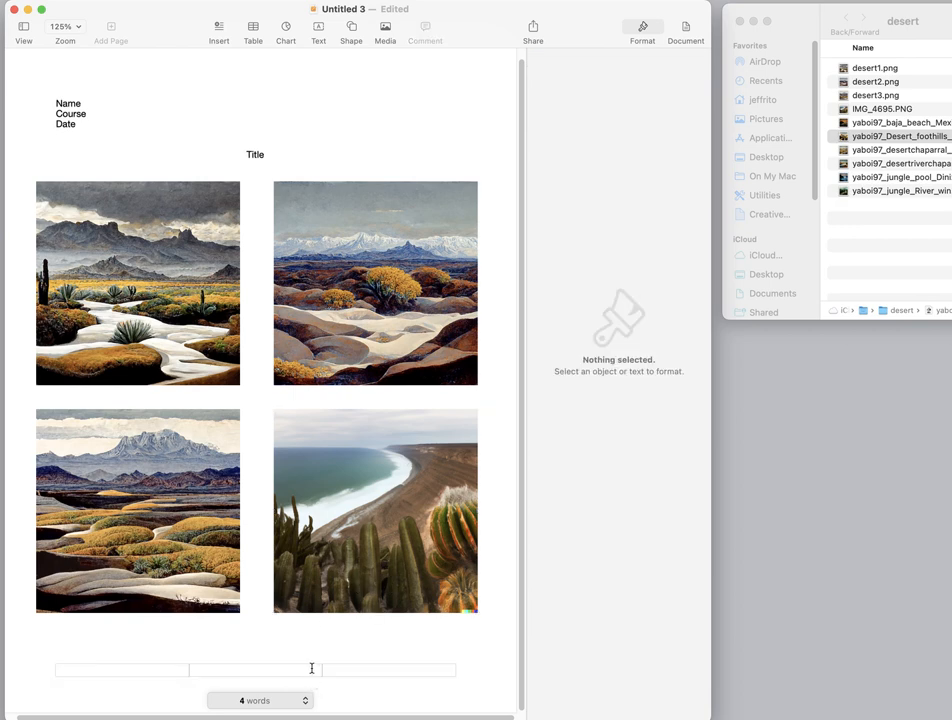
# - Replace the placeholder Title text with "Ai Text to Image Generation"
pyautogui.click(281, 154)
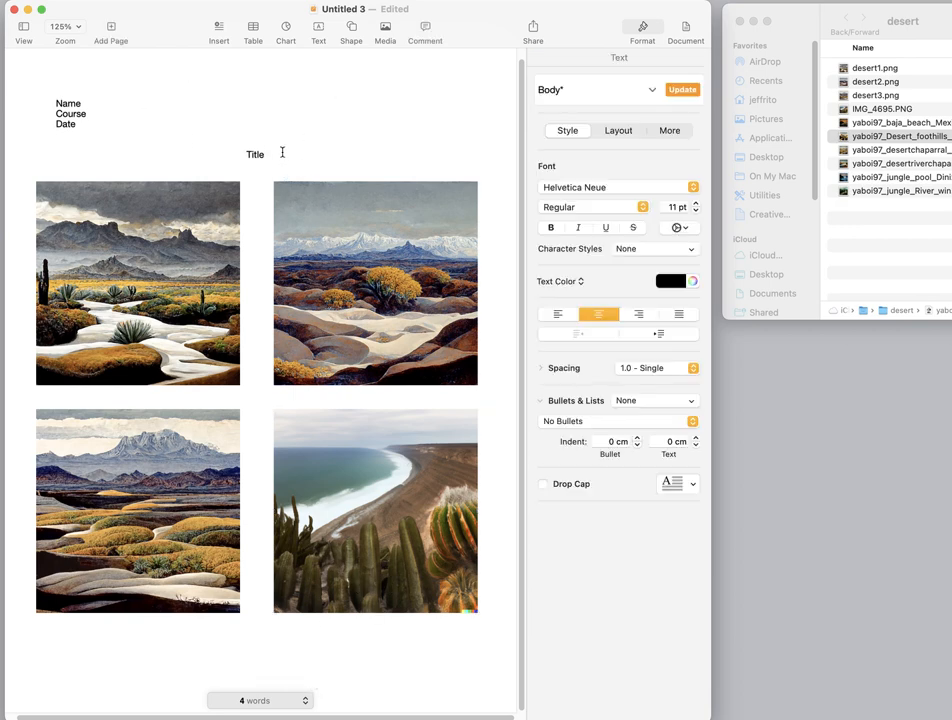
pyautogui.moveTo(267, 153); pyautogui.dragTo(240, 152)
pyautogui.press('BackSpace')
pyautogui.write('Ai TExt ti Image Gen')
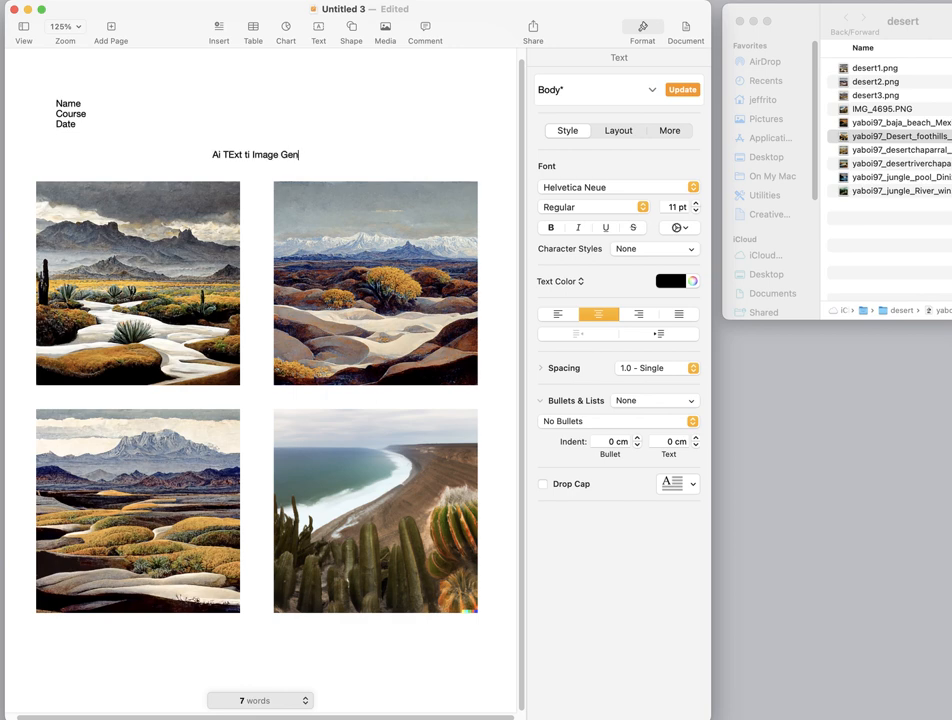
pyautogui.write('eration')
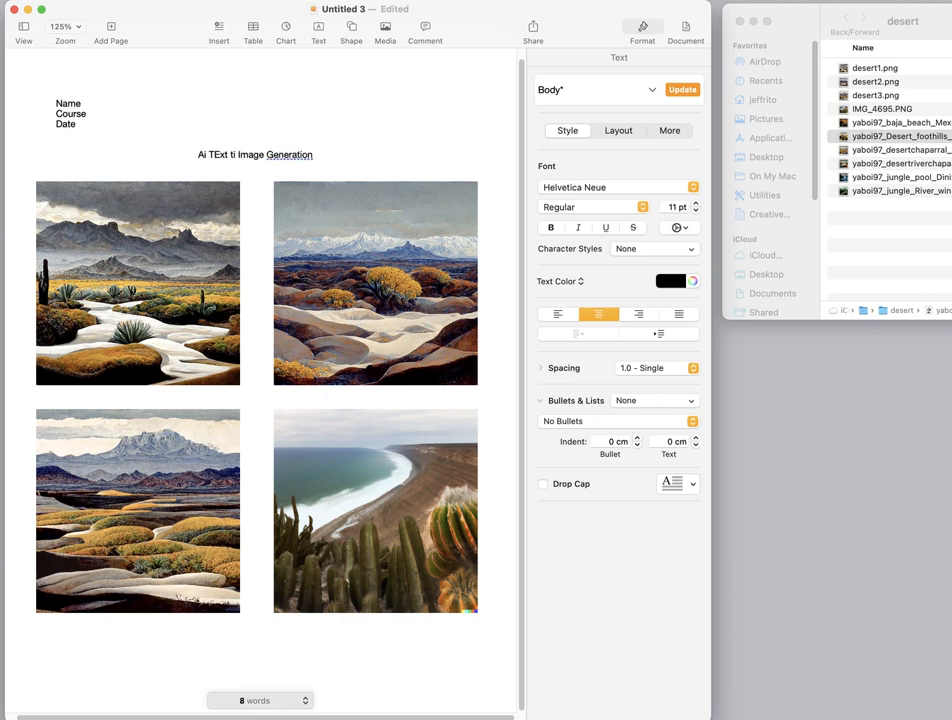
pyautogui.press('Left')
pyautogui.press('Left')
pyautogui.press('Left')
pyautogui.press('Left')
pyautogui.press('Left')
pyautogui.press('Left')
pyautogui.press('Left')
pyautogui.press('BackSpace')
pyautogui.write('o')
pyautogui.click(216, 155)
pyautogui.press('BackSpace')
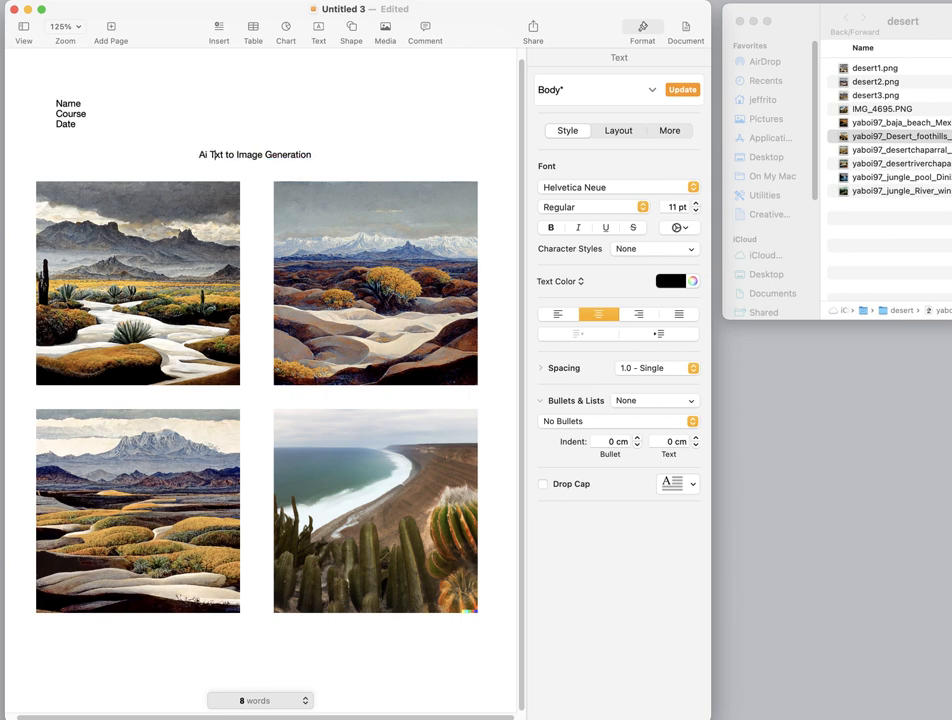
pyautogui.write('e')
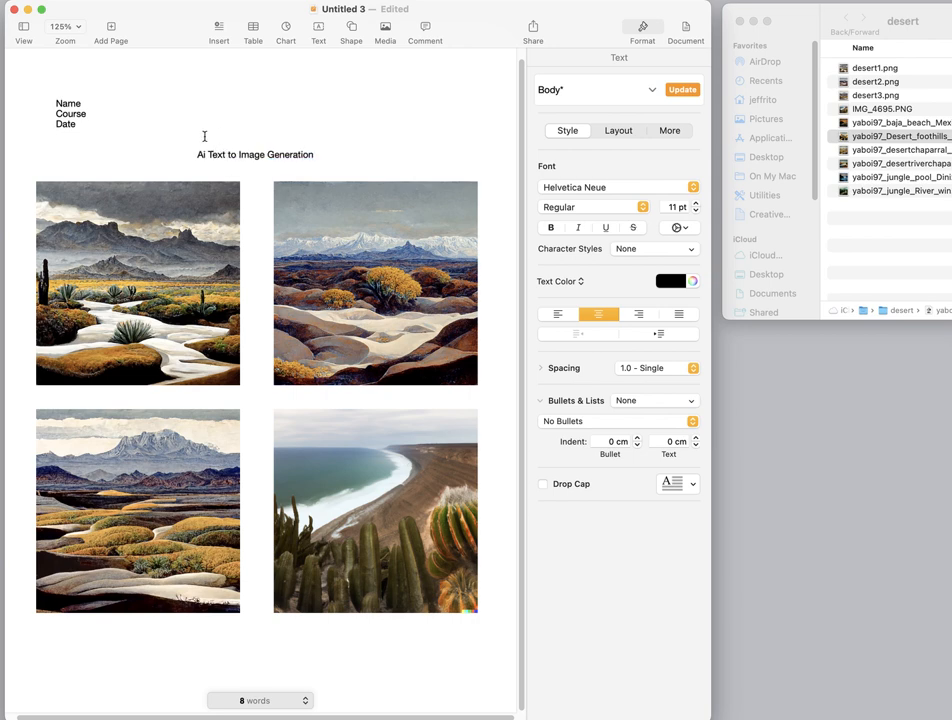
# - Set the font size of the title line to 16 pt
pyautogui.moveTo(196, 154); pyautogui.dragTo(312, 153)
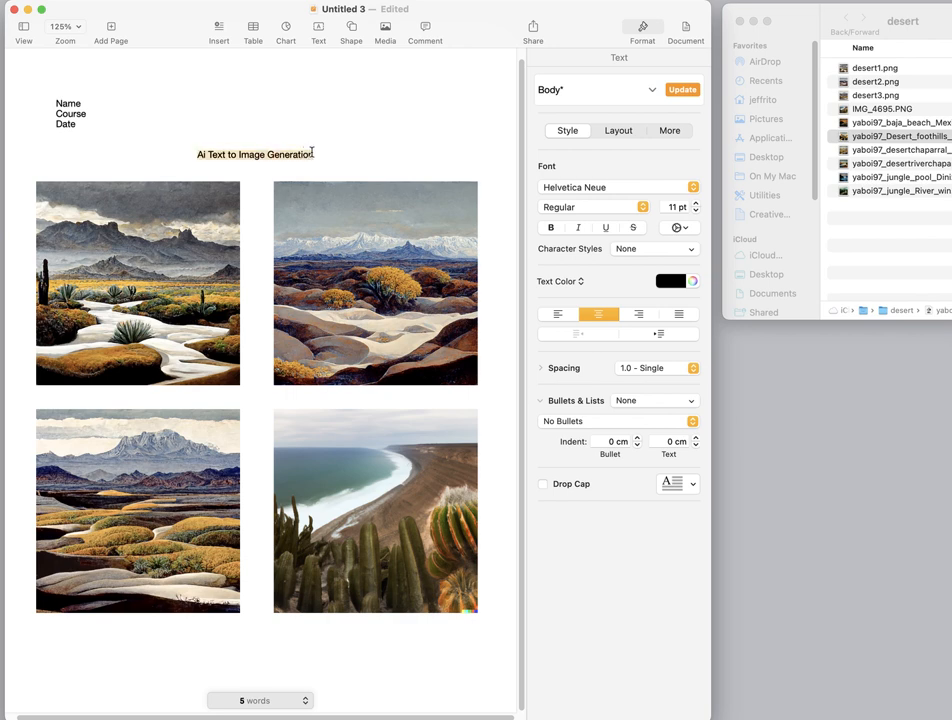
pyautogui.click(694, 203)
pyautogui.click(694, 203)
pyautogui.click(694, 203)
pyautogui.click(694, 203)
pyautogui.click(694, 203)
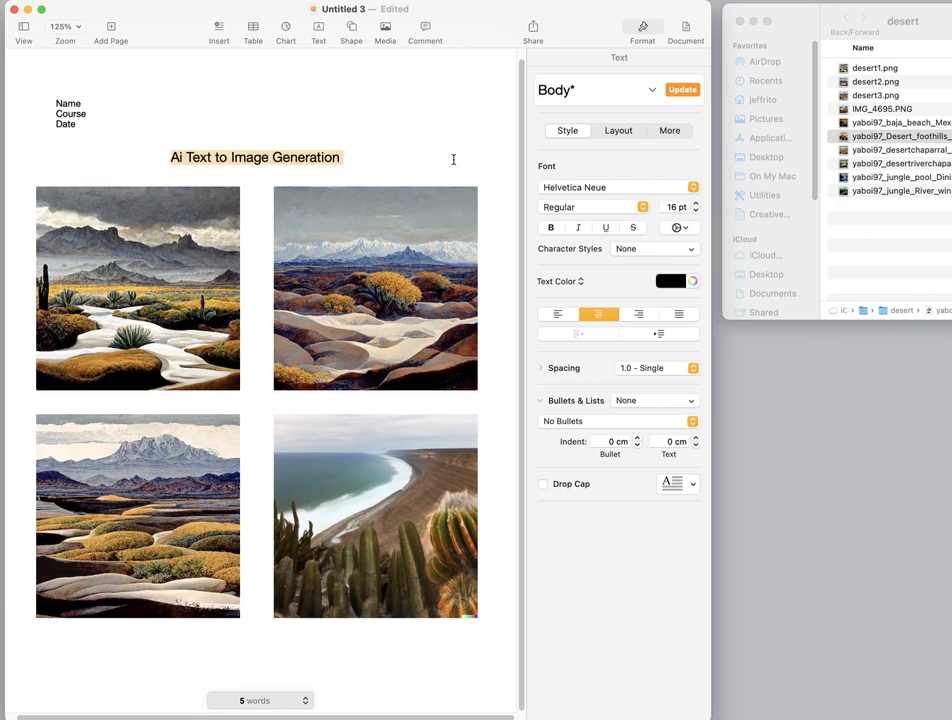
pyautogui.click(381, 152)
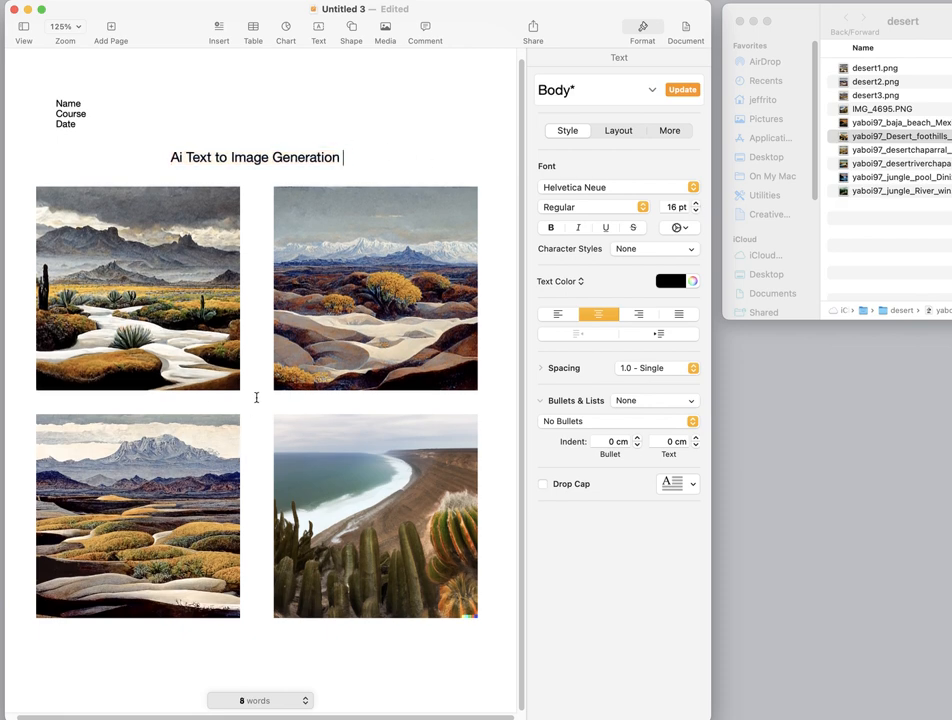
# - Add a new page after the four-image grid
pyautogui.click(225, 668)
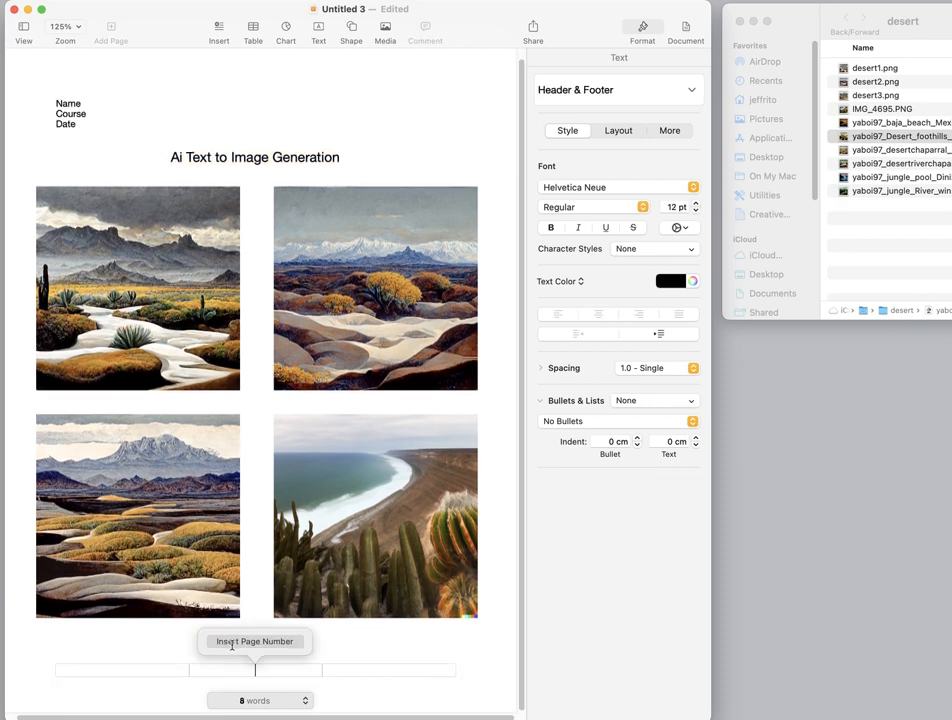
pyautogui.click(388, 645)
pyautogui.click(350, 645)
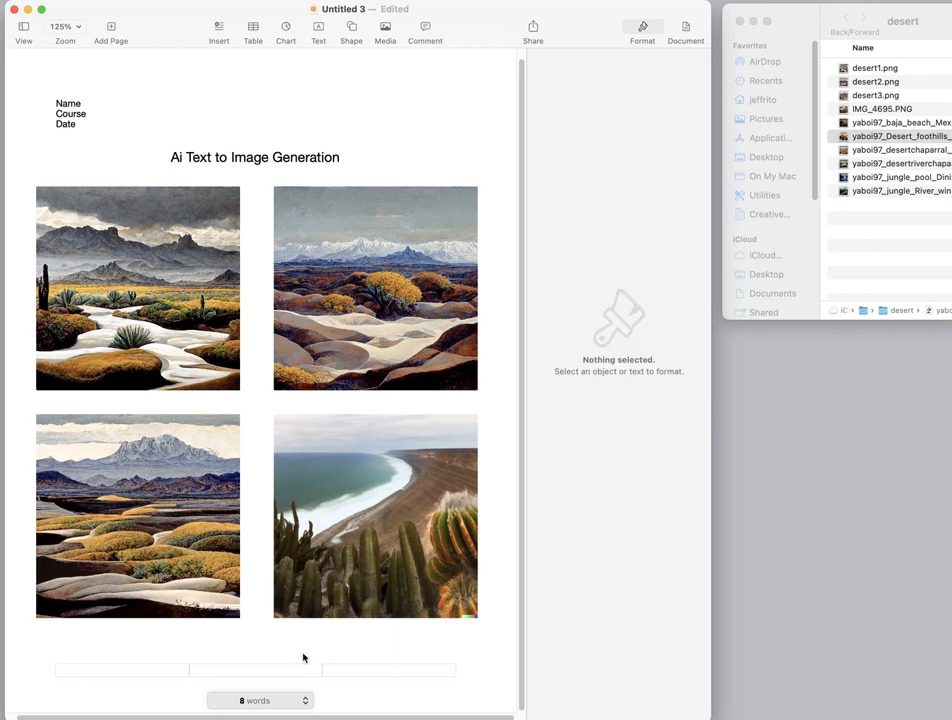
pyautogui.click(242, 640)
pyautogui.scroll(-5, 255, 690)
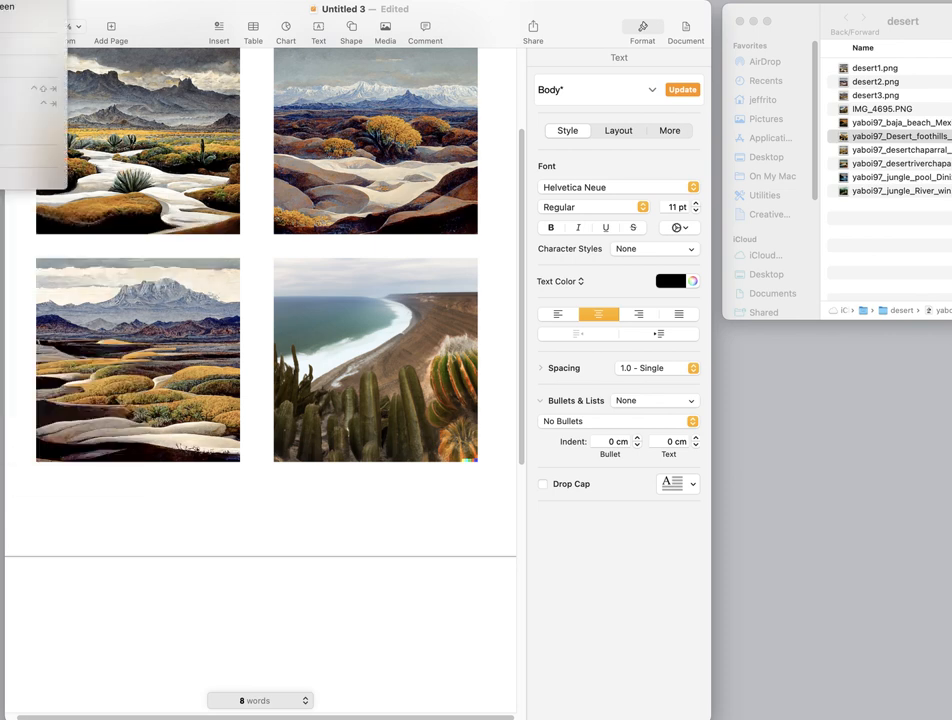
# - Insert the baja_beach image from the desert folder on the second page and enlarge it to nearly the full page width
pyautogui.scroll(5, 241, 189)
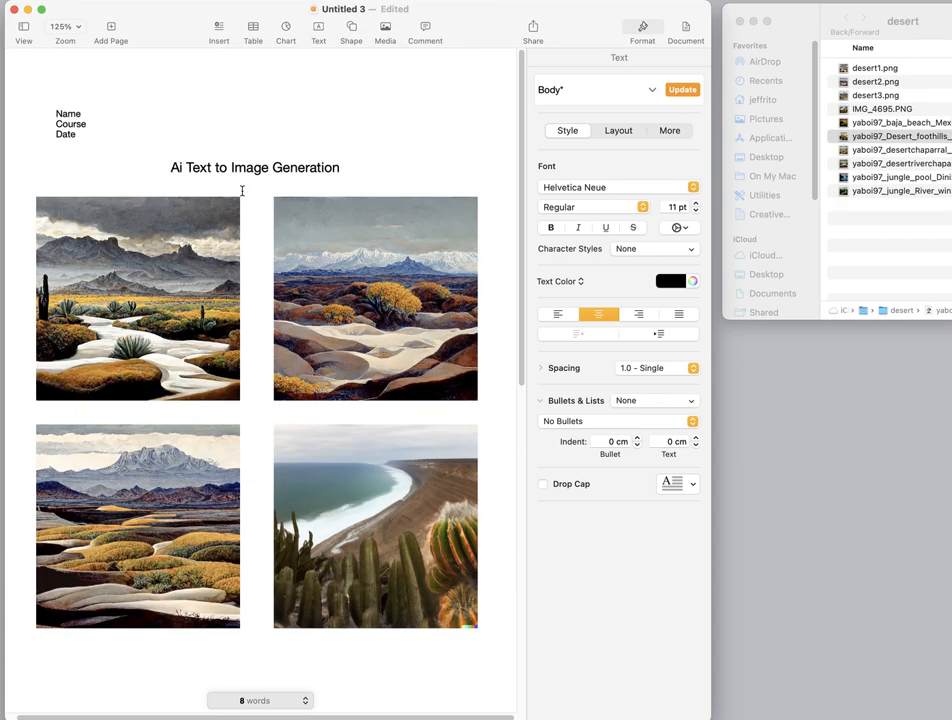
pyautogui.scroll(-4, 241, 189)
pyautogui.scroll(-10, 243, 189)
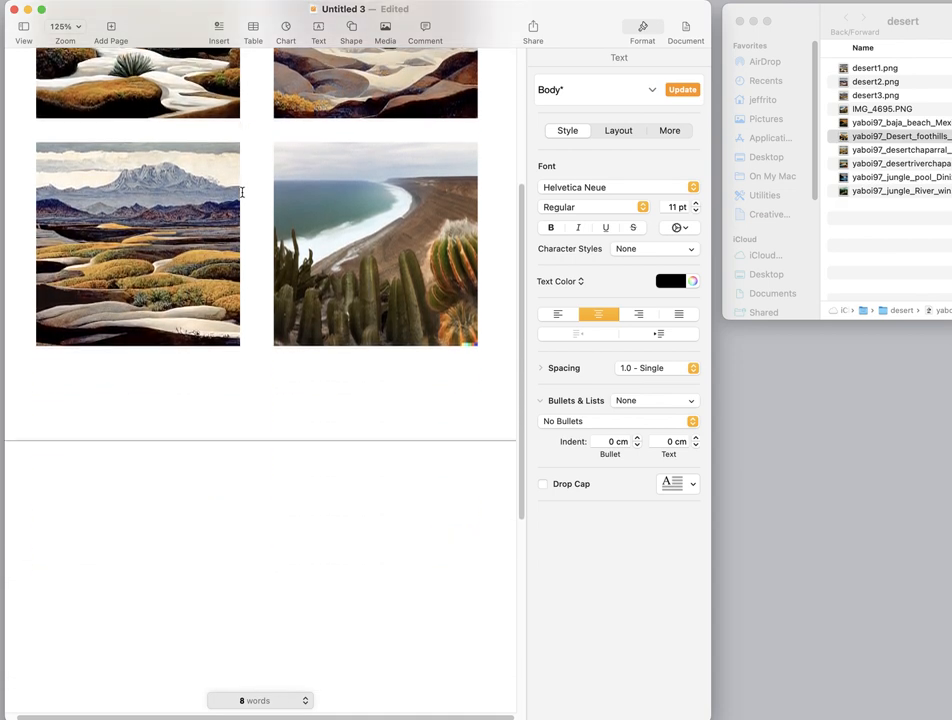
pyautogui.scroll(-2, 249, 397)
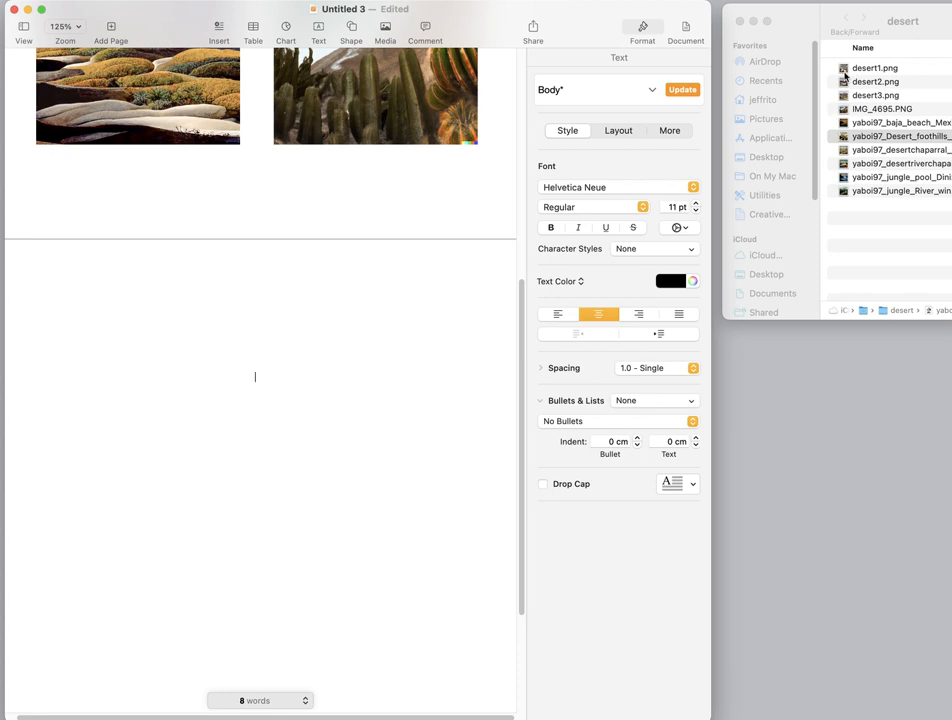
pyautogui.moveTo(845, 122); pyautogui.dragTo(220, 454)
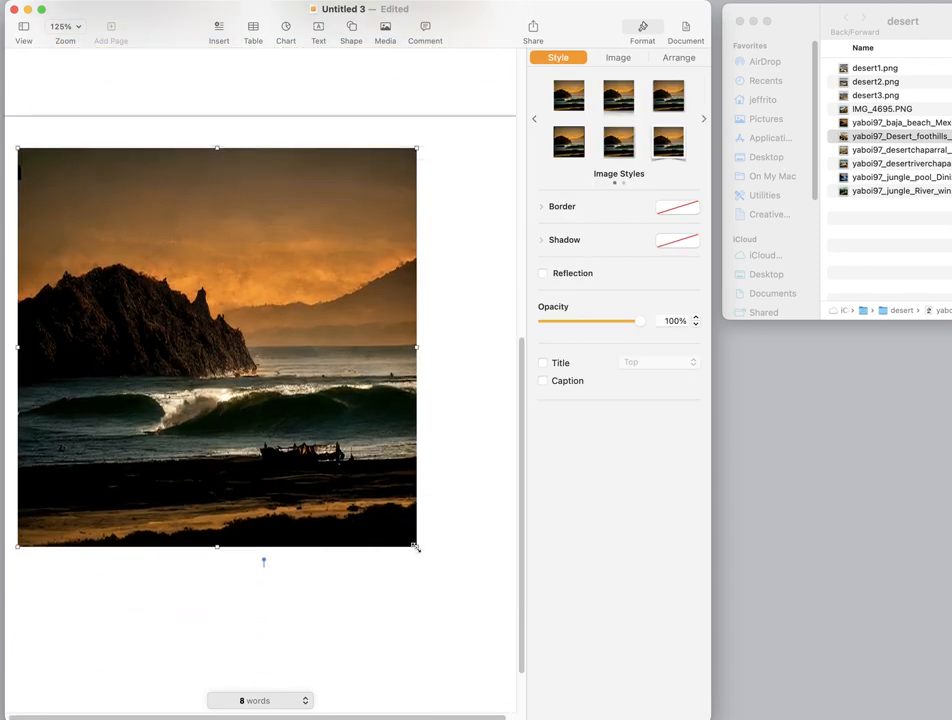
pyautogui.moveTo(417, 548); pyautogui.dragTo(509, 632)
pyautogui.moveTo(208, 374)
pyautogui.mouseDown()
pyautogui.moveTo(232, 404)
pyautogui.moveTo(221, 395)
pyautogui.moveTo(234, 389)
pyautogui.moveTo(218, 377)
pyautogui.mouseUp()
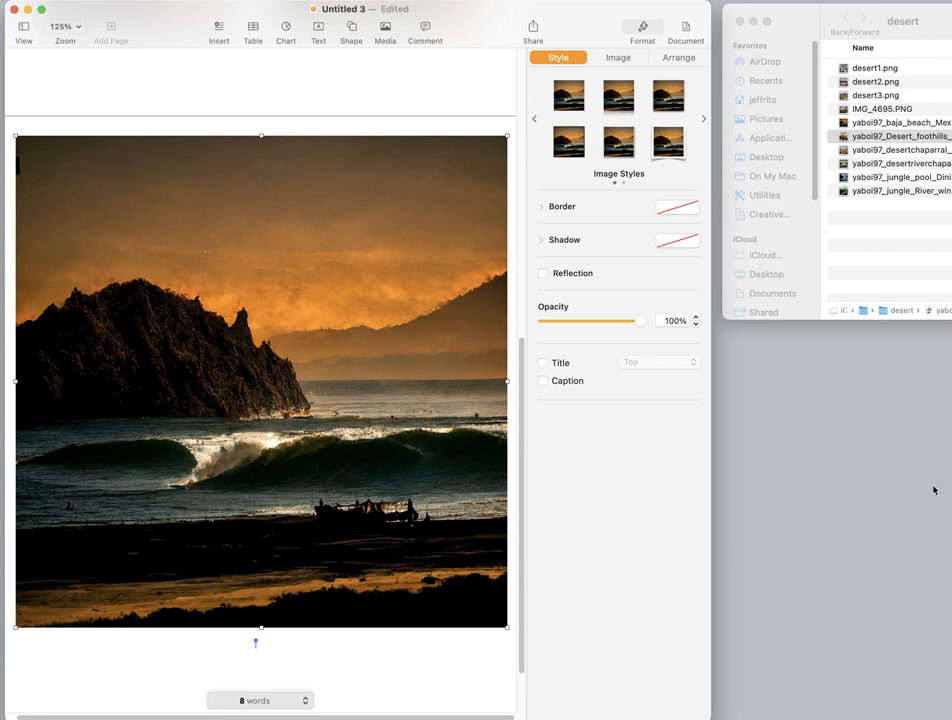
# - Shrink the beach image to roughly half the page width and position it near the middle of the second page's top edge
pyautogui.moveTo(880, 20)
pyautogui.mouseDown()
pyautogui.moveTo(880, 539)
pyautogui.moveTo(865, 16)
pyautogui.moveTo(889, 19)
pyautogui.mouseUp()
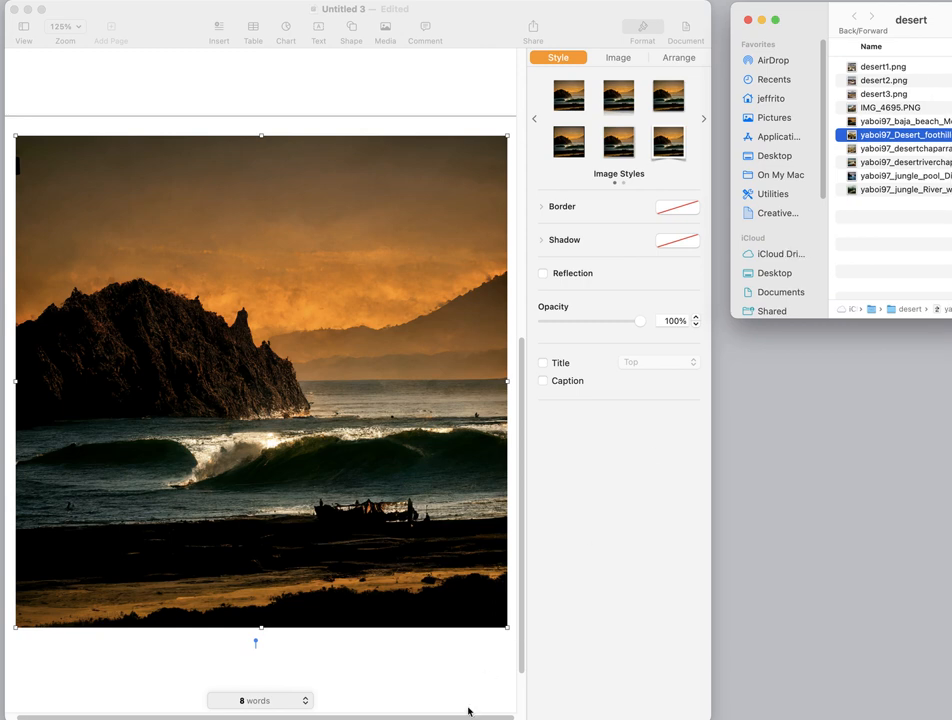
pyautogui.click(503, 619)
pyautogui.moveTo(506, 626); pyautogui.dragTo(344, 359)
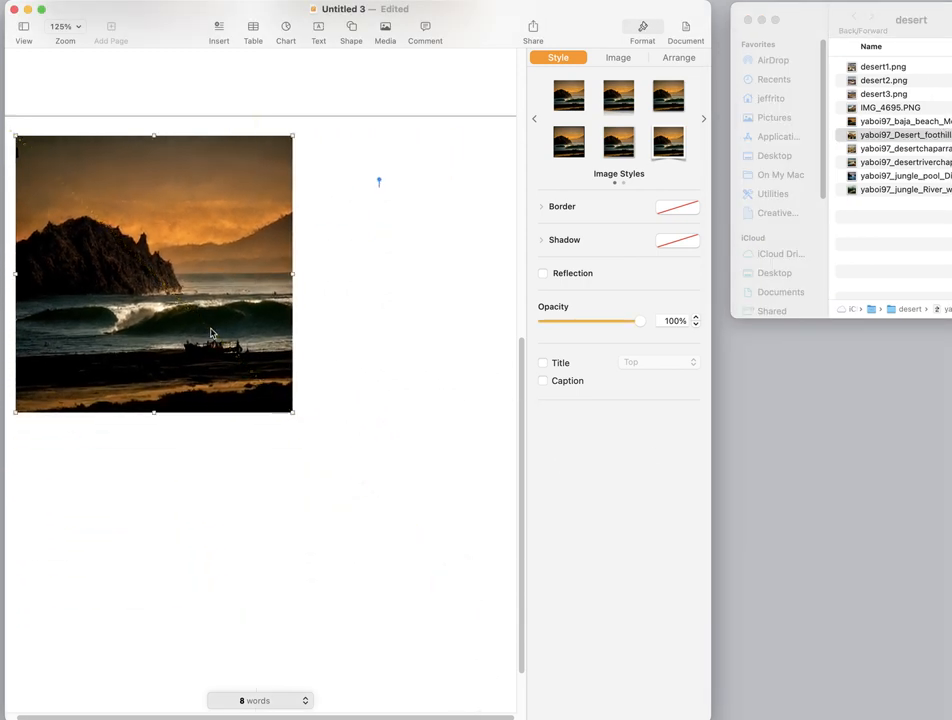
pyautogui.moveTo(212, 334); pyautogui.dragTo(334, 325)
pyautogui.moveTo(413, 403); pyautogui.dragTo(404, 393)
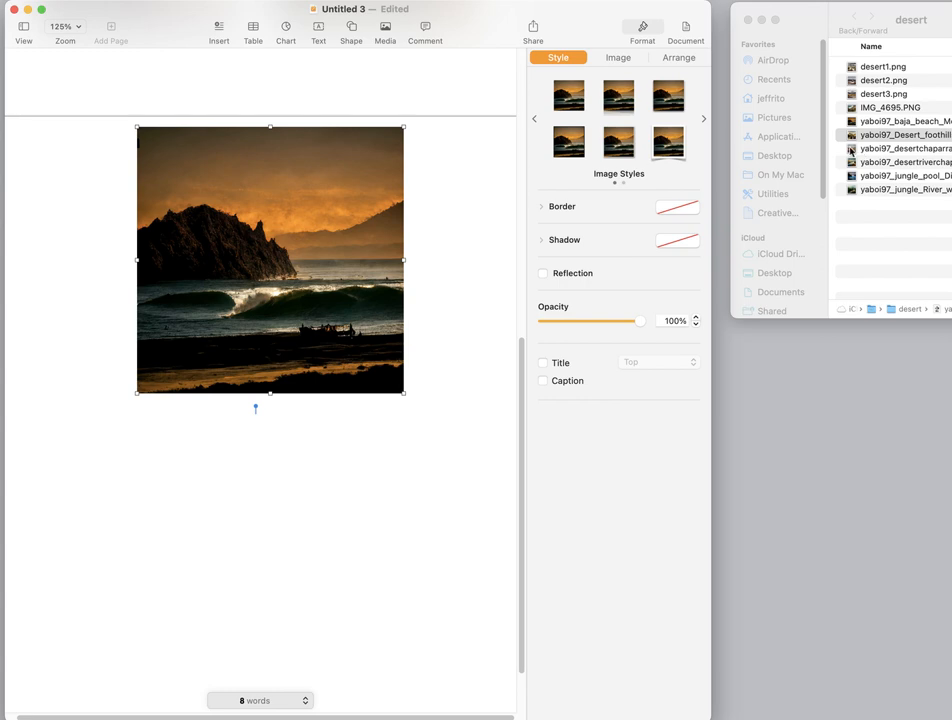
# - Add the desertchaparral image directly below the beach image, matching its size and left alignment
pyautogui.moveTo(851, 151); pyautogui.dragTo(220, 541)
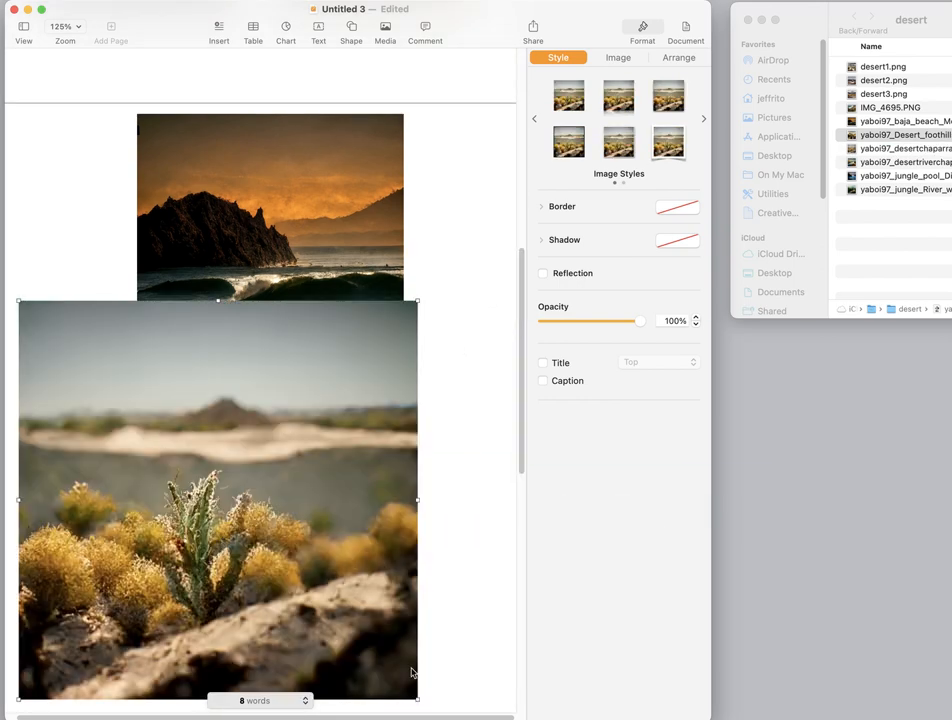
pyautogui.moveTo(420, 699); pyautogui.dragTo(315, 595)
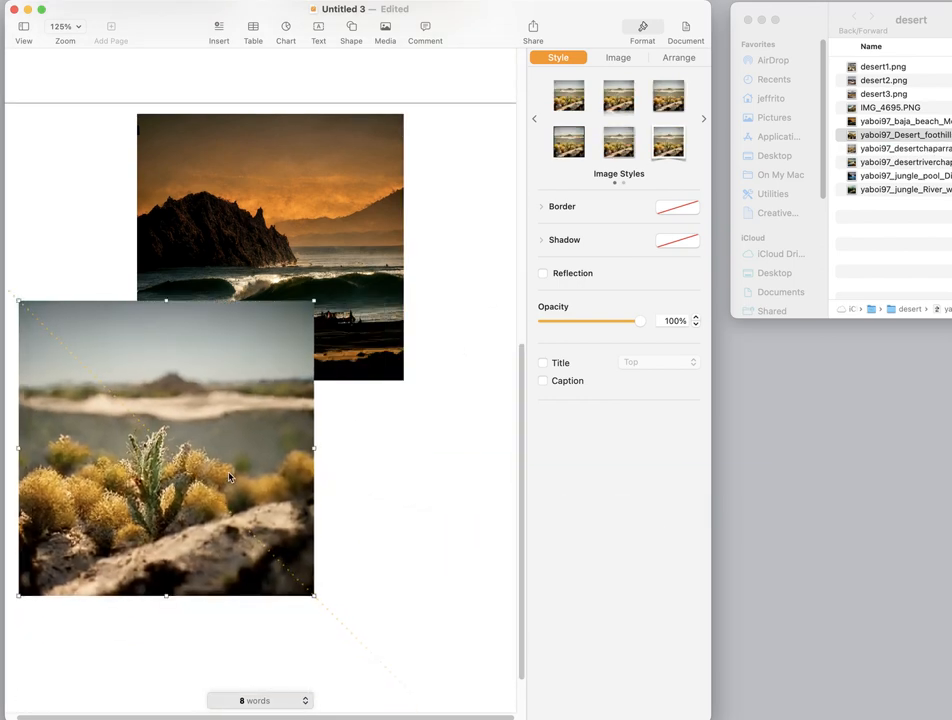
pyautogui.moveTo(241, 491); pyautogui.dragTo(358, 580)
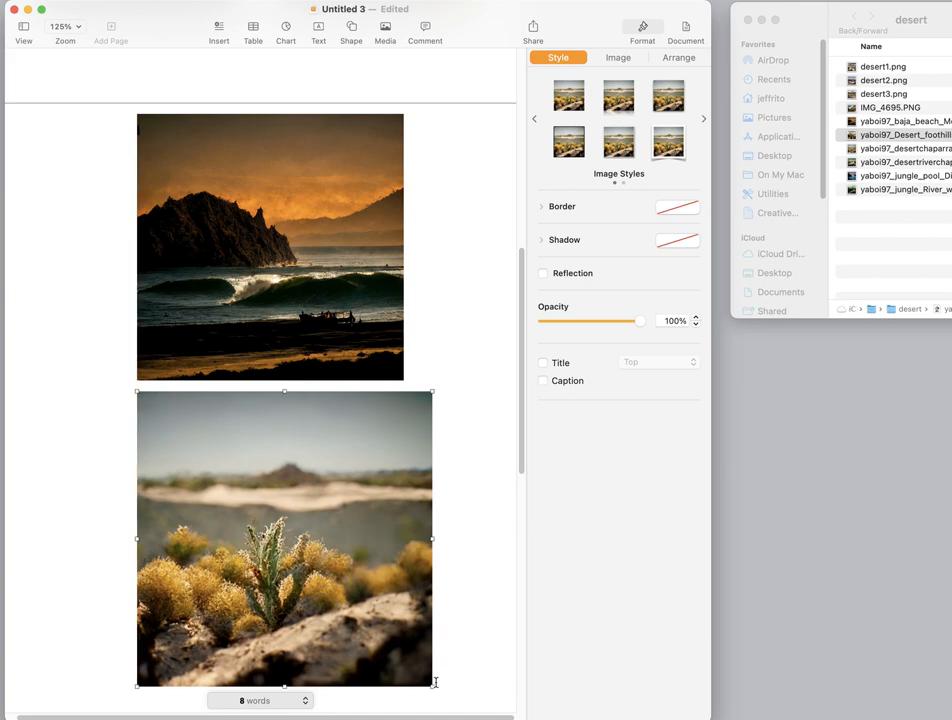
pyautogui.moveTo(432, 686); pyautogui.dragTo(404, 658)
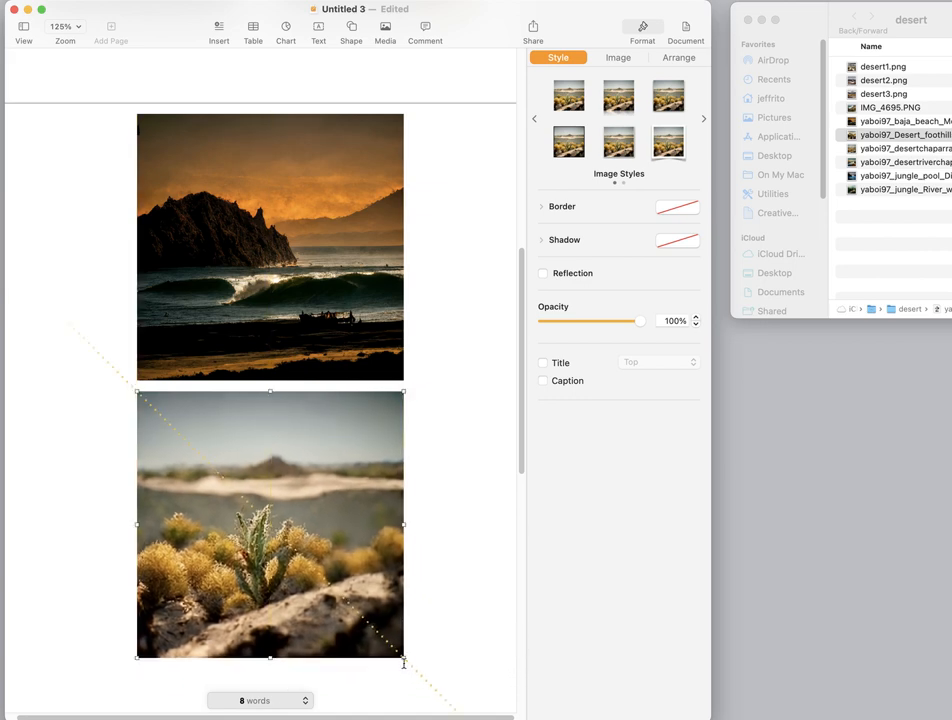
# - Move the desert plant image and the beach image down the second page to make room for text above them
pyautogui.scroll(2, 174, 311)
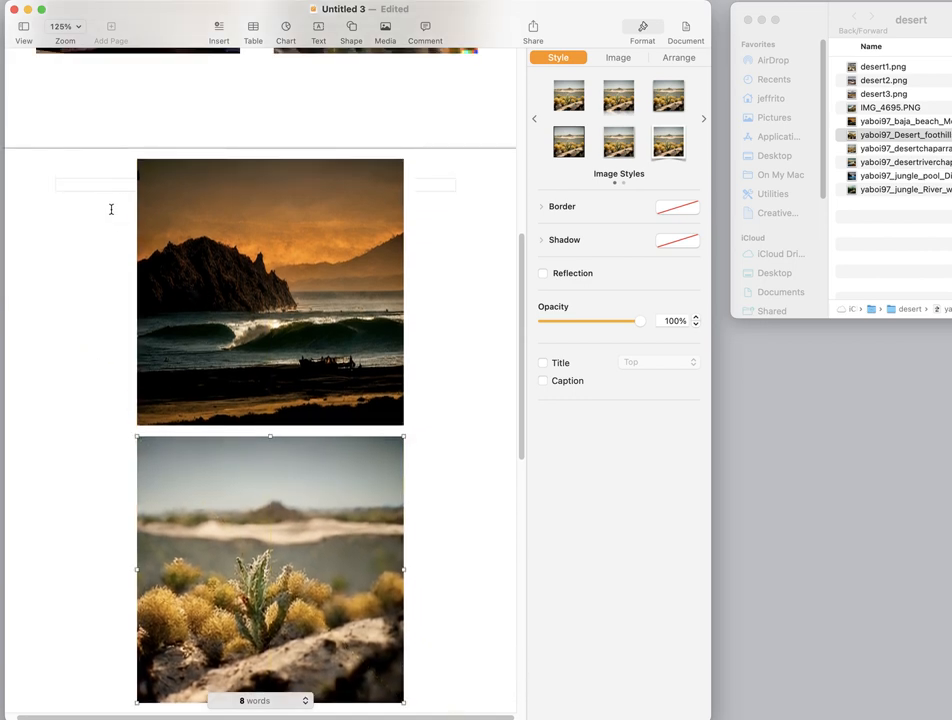
pyautogui.click(104, 177)
pyautogui.scroll(-3, 242, 383)
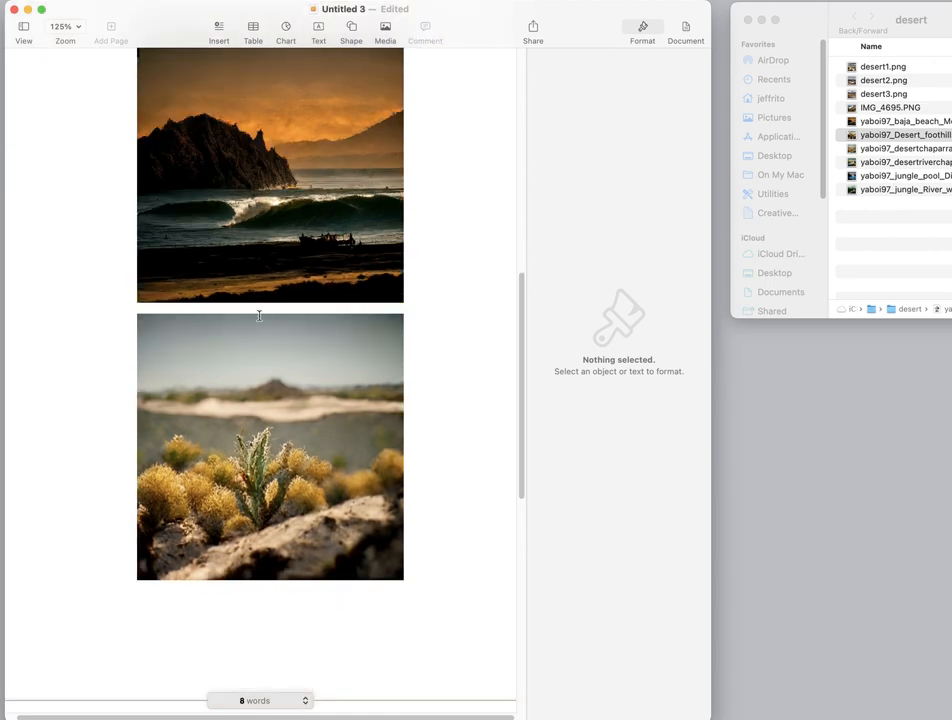
pyautogui.moveTo(276, 384); pyautogui.dragTo(277, 421)
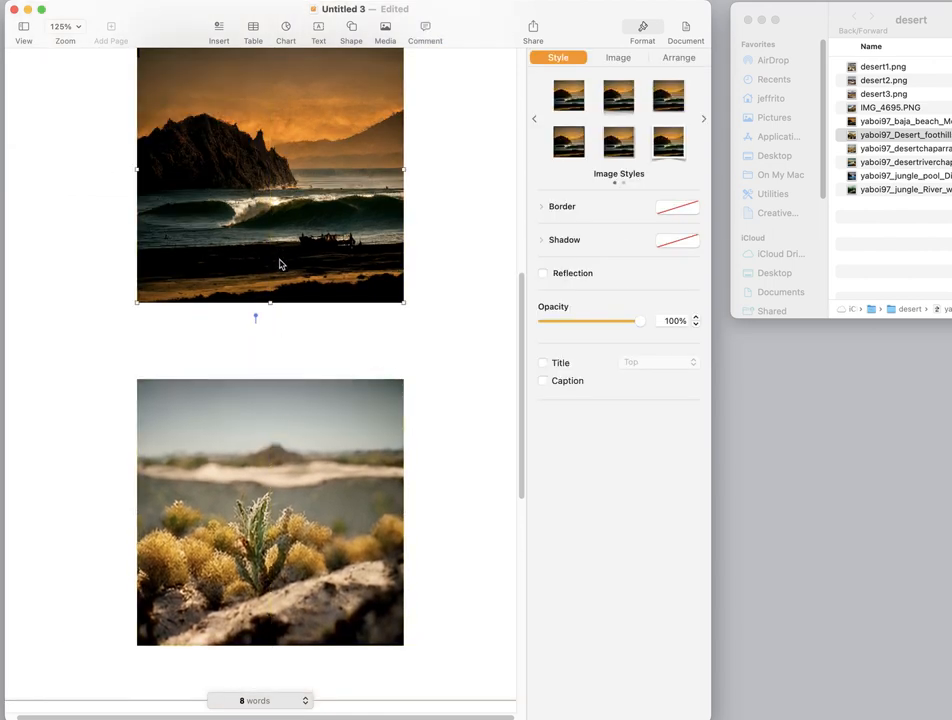
pyautogui.moveTo(278, 263); pyautogui.dragTo(278, 323)
pyautogui.scroll(3, 97, 224)
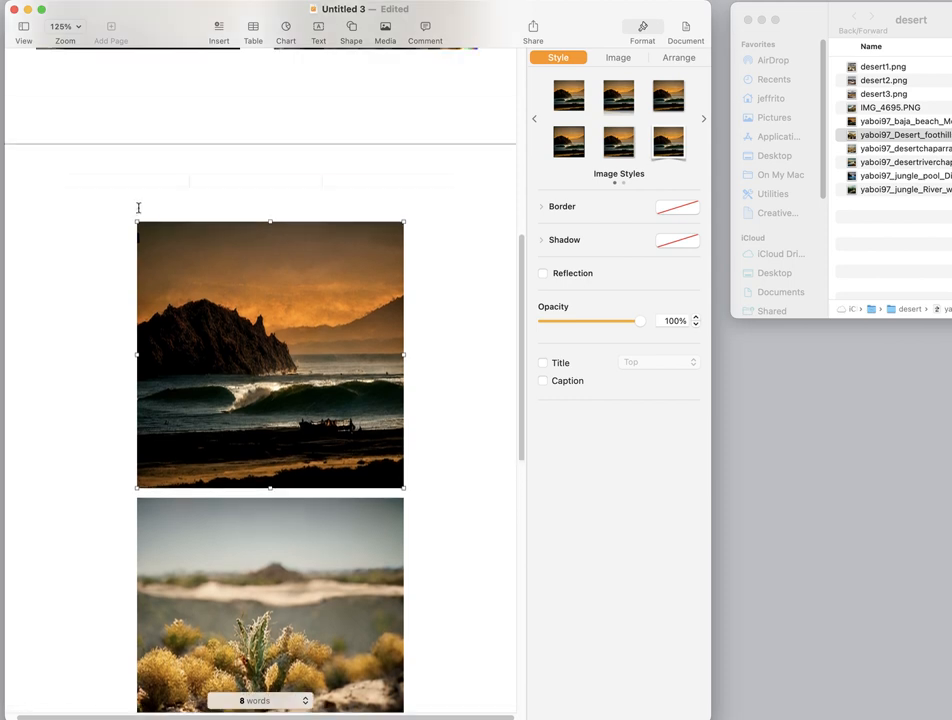
pyautogui.click(150, 204)
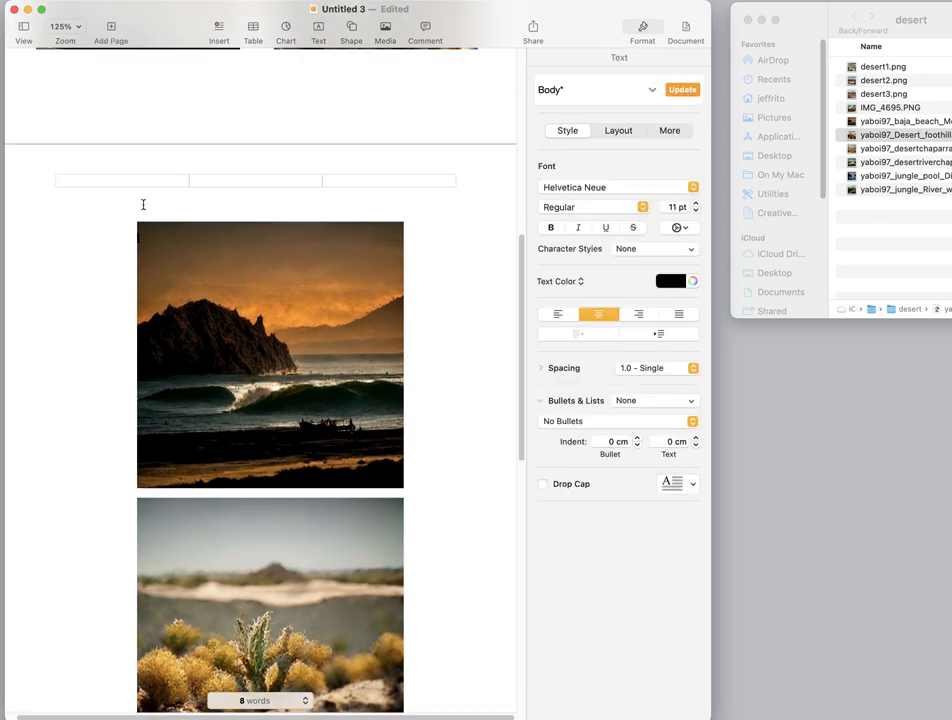
pyautogui.click(113, 207)
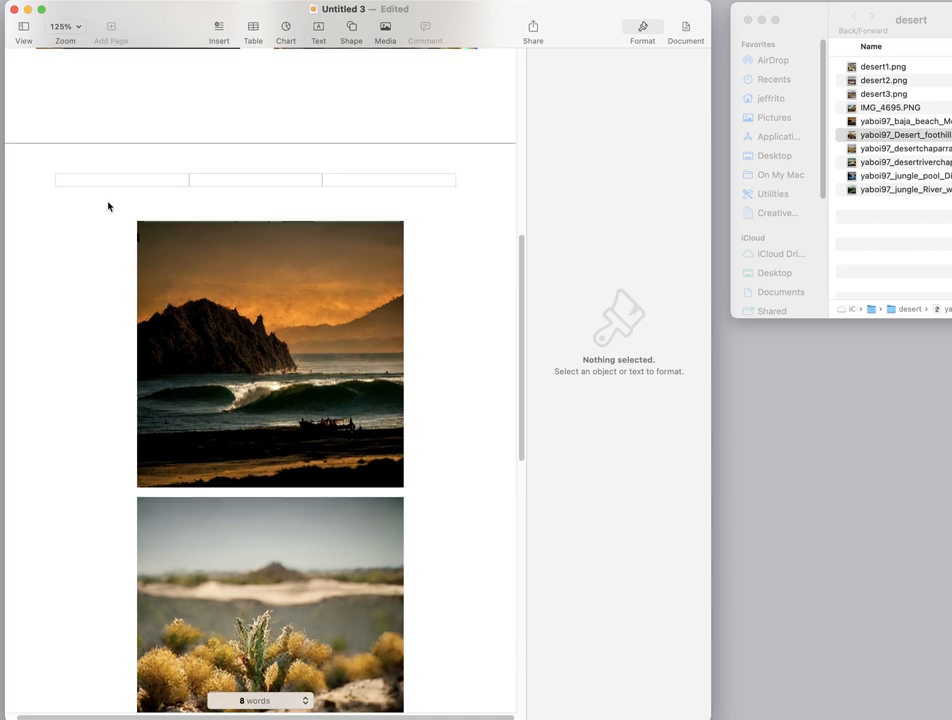
# - Move both second-page images further down to widen the empty space above the beach image
pyautogui.scroll(-10, 112, 207)
pyautogui.scroll(12, 107, 207)
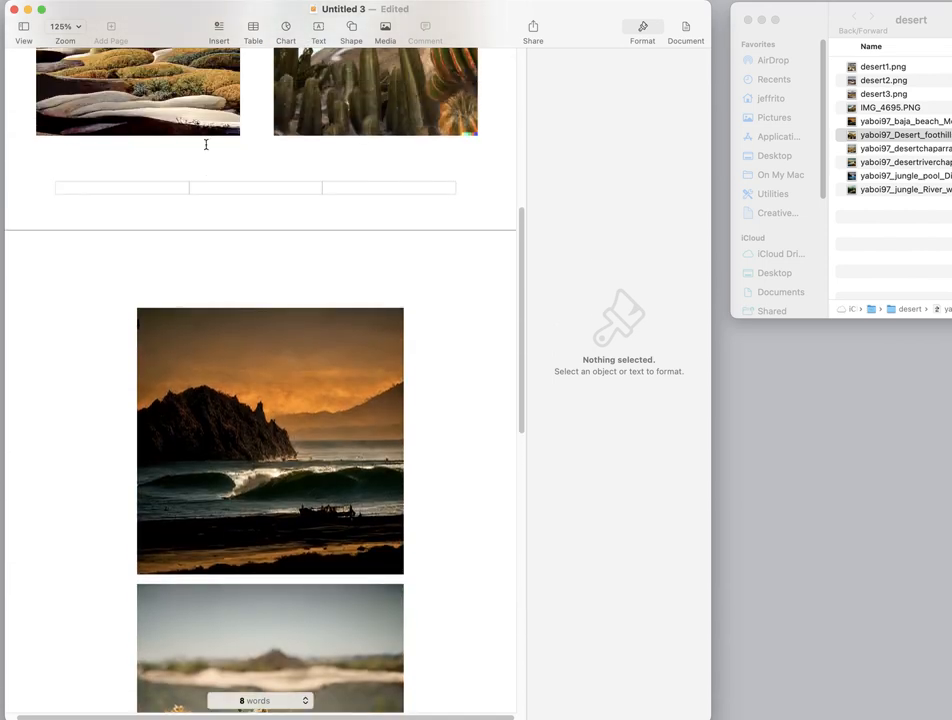
pyautogui.click(214, 342)
pyautogui.scroll(7, 217, 343)
pyautogui.scroll(5, 217, 343)
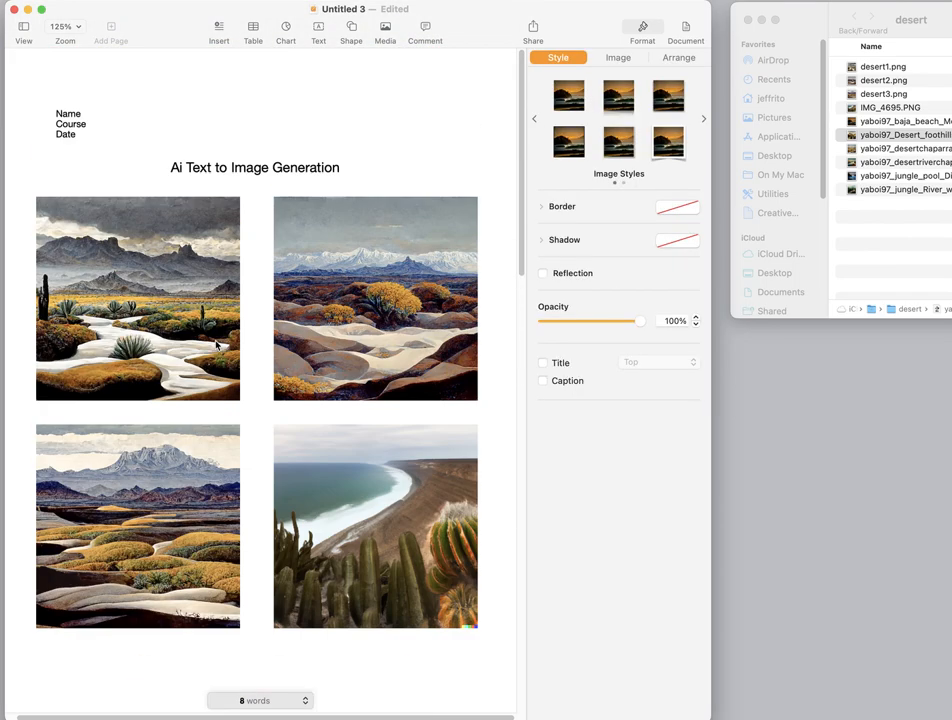
pyautogui.scroll(-14, 214, 335)
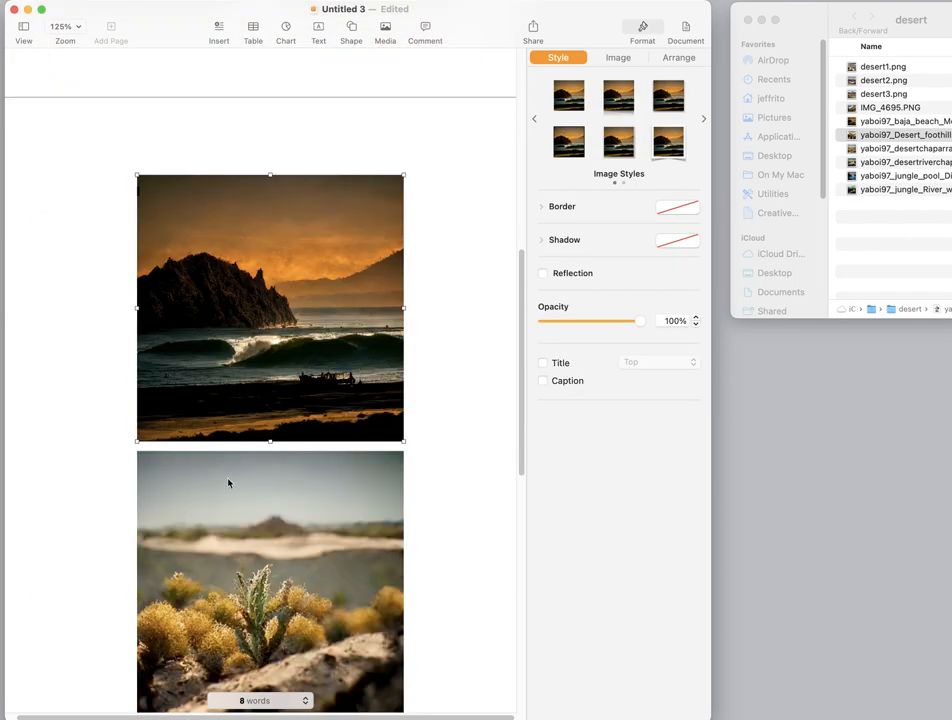
pyautogui.scroll(-2, 229, 478)
pyautogui.moveTo(229, 472); pyautogui.dragTo(232, 529)
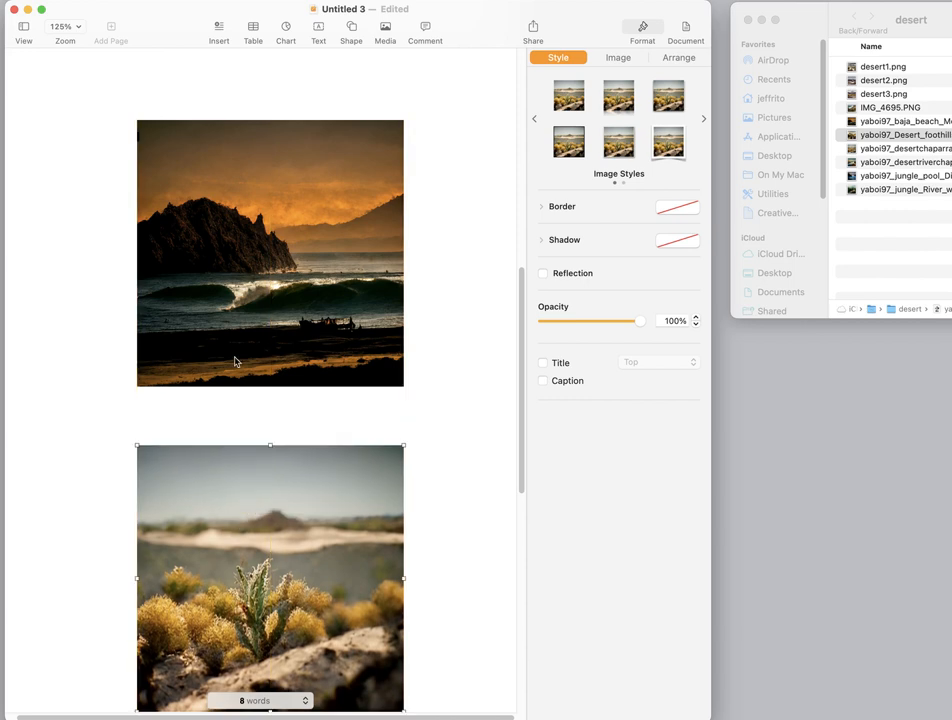
pyautogui.moveTo(238, 322); pyautogui.dragTo(239, 387)
# - Add the caption "Image 1 Two photos" in the space above the beach image
pyautogui.scroll(1, 158, 158)
pyautogui.click(152, 150)
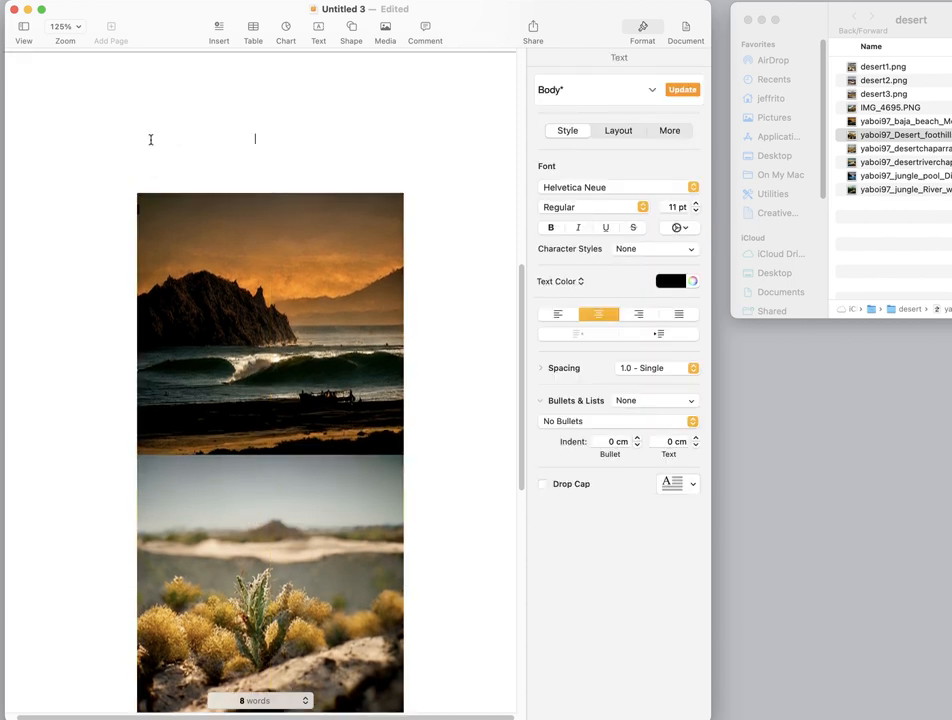
pyautogui.scroll(4, 151, 147)
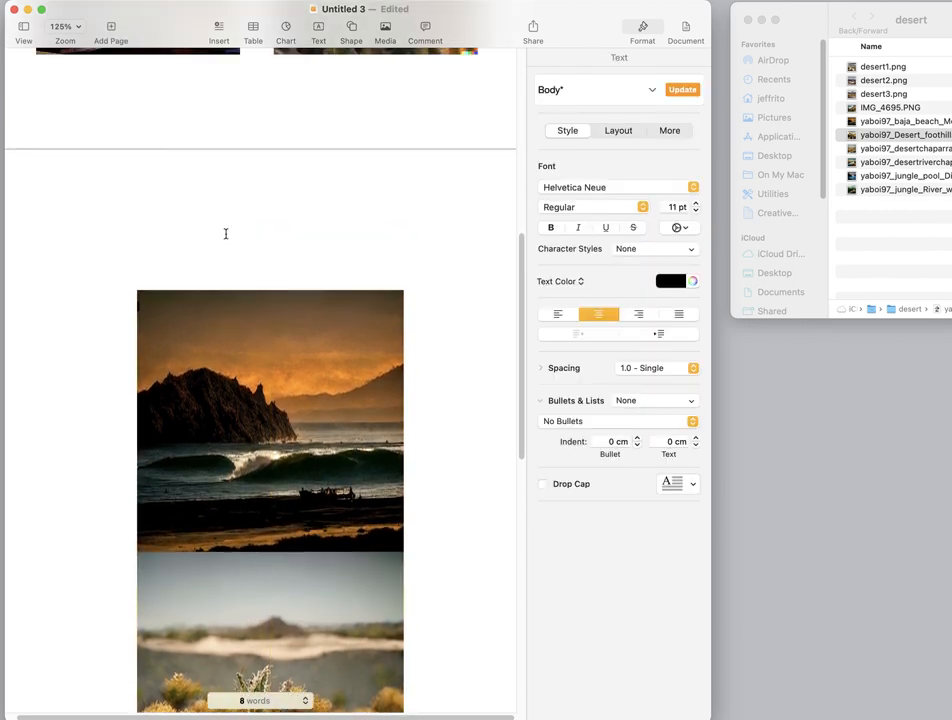
pyautogui.write('Image 1')
pyautogui.click(226, 238)
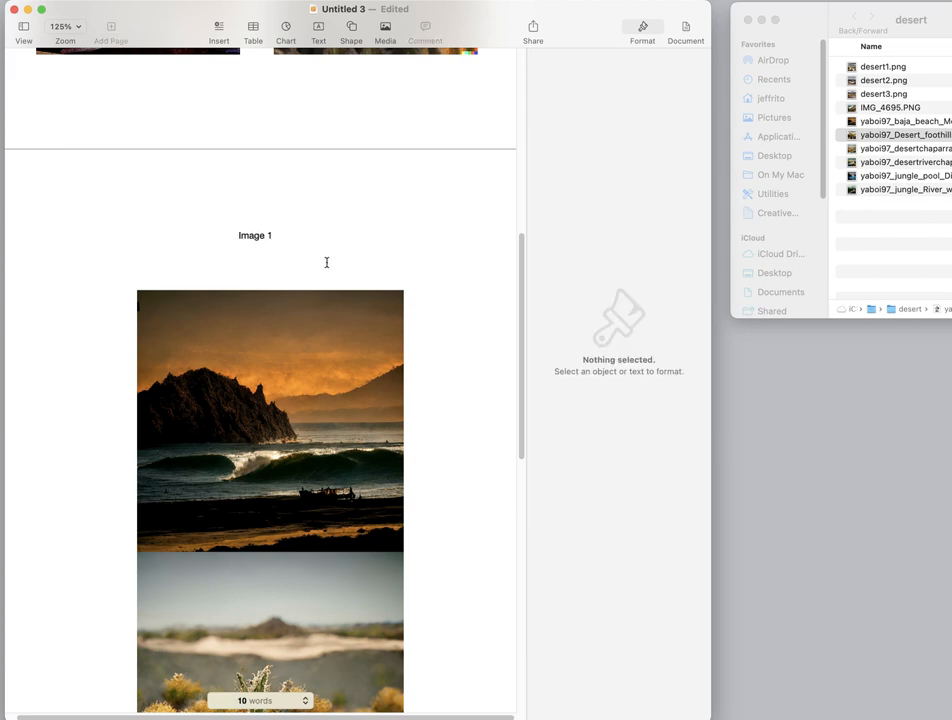
pyautogui.click(302, 230)
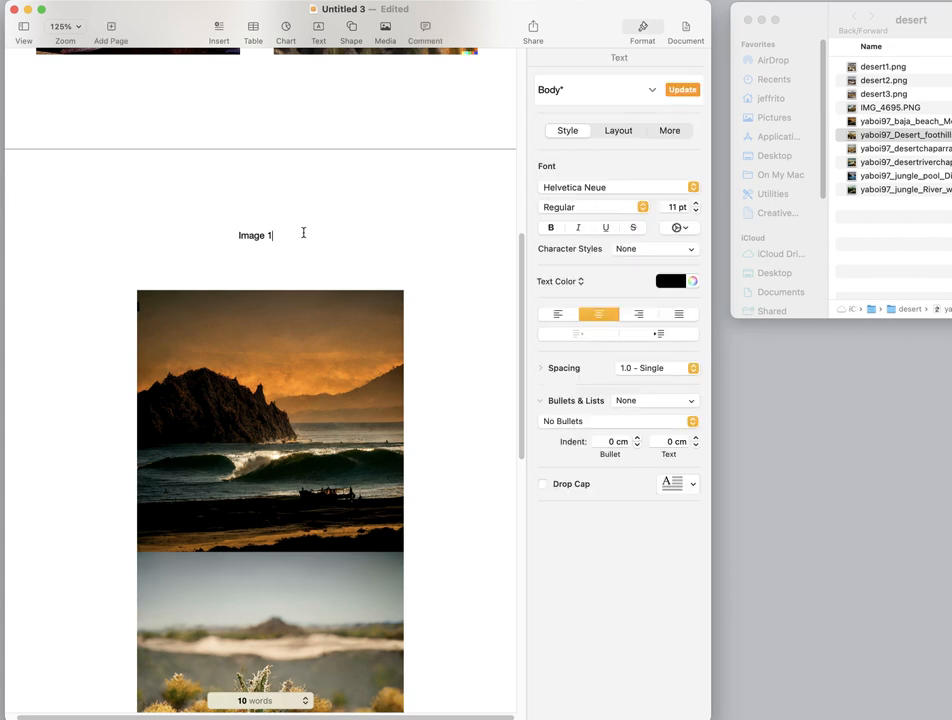
pyautogui.write('Two photos')
# - Move the caption line up, closer to the top edge of the second page
pyautogui.click(205, 235)
pyautogui.press('BackSpace')
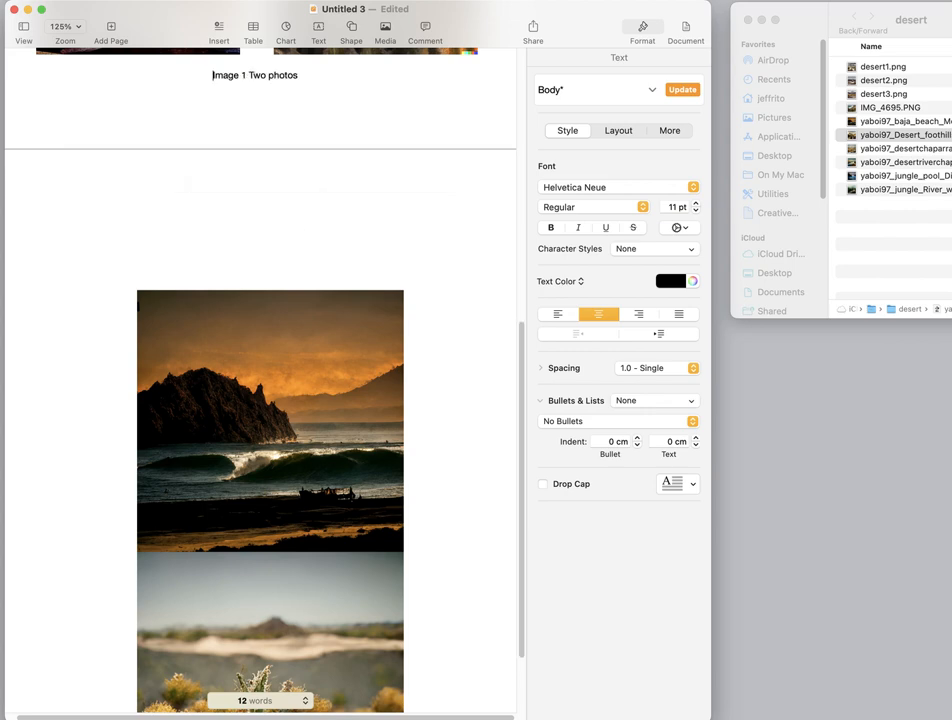
pyautogui.press('Return')
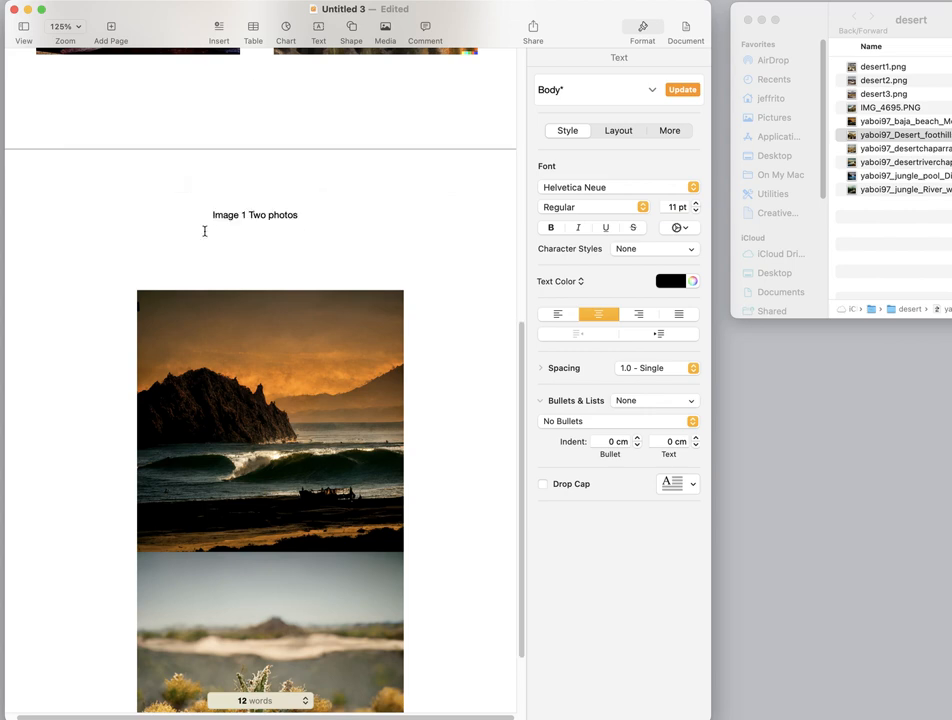
# - Move the beach image up beneath the caption and bring the desert plant image up below it with a small gap
pyautogui.click(242, 342)
pyautogui.moveTo(227, 391); pyautogui.dragTo(225, 346)
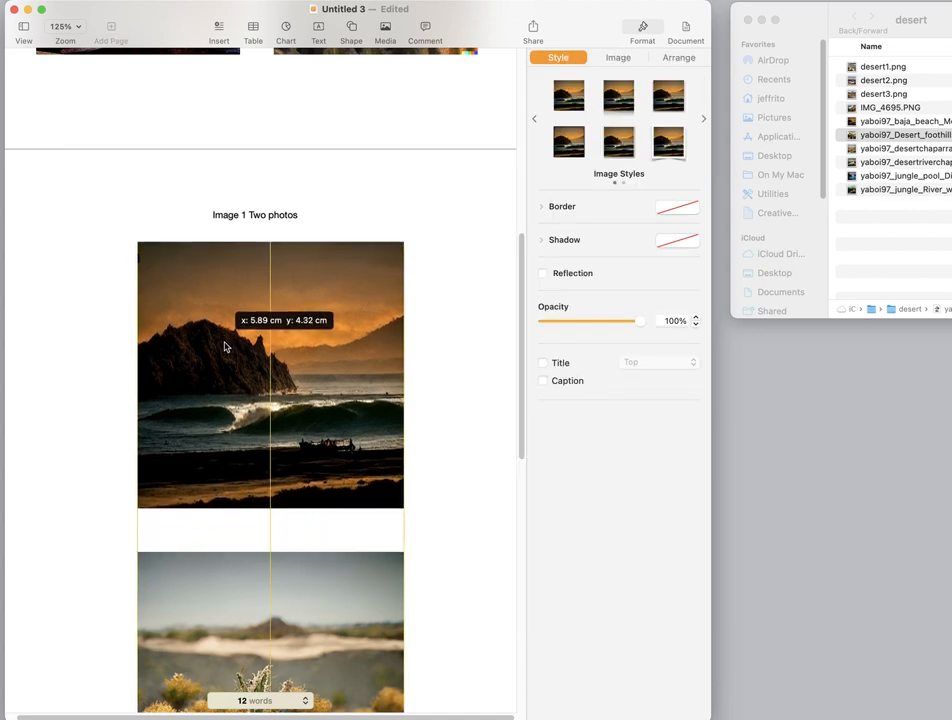
pyautogui.moveTo(227, 641); pyautogui.dragTo(223, 615)
pyautogui.scroll(-4, 220, 602)
pyautogui.scroll(6, 212, 266)
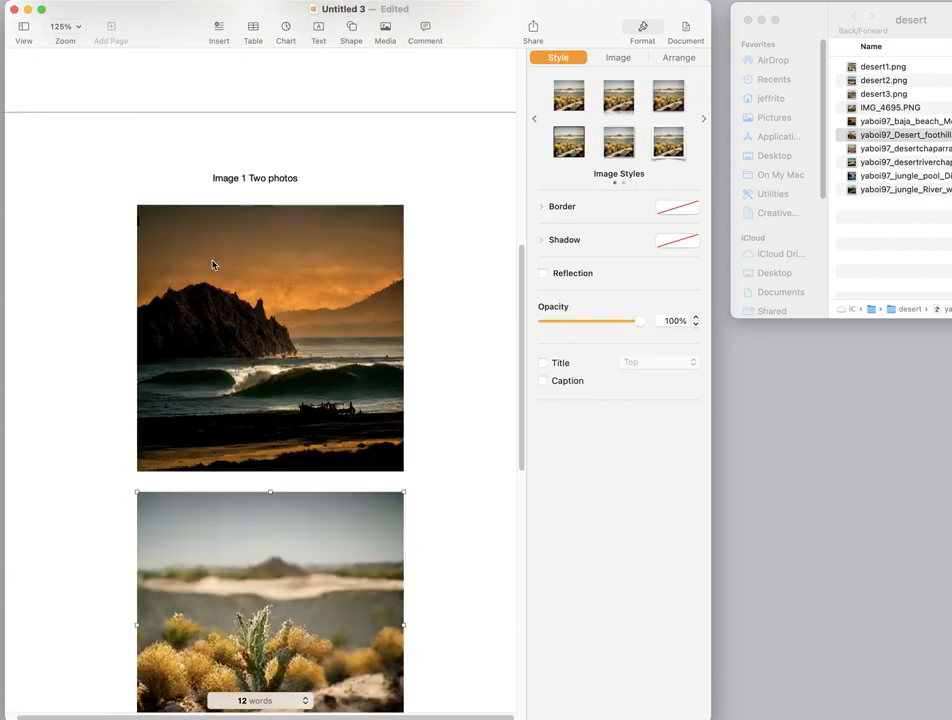
# - Nudge both second-page images slightly down to leave more space under the caption and a narrow gap between them
pyautogui.click(312, 179)
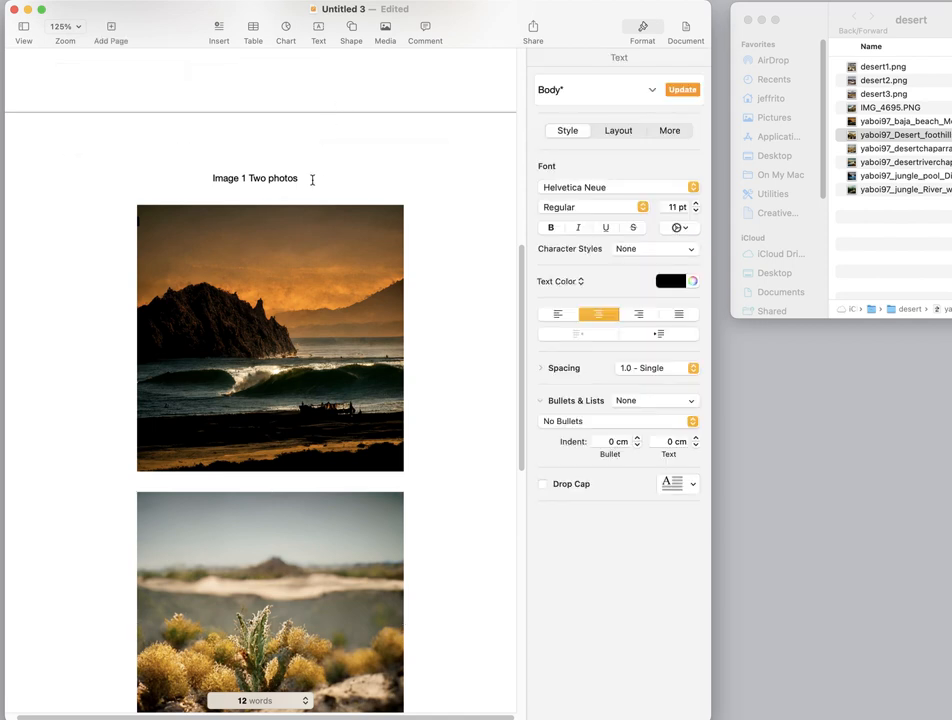
pyautogui.scroll(-3, 190, 140)
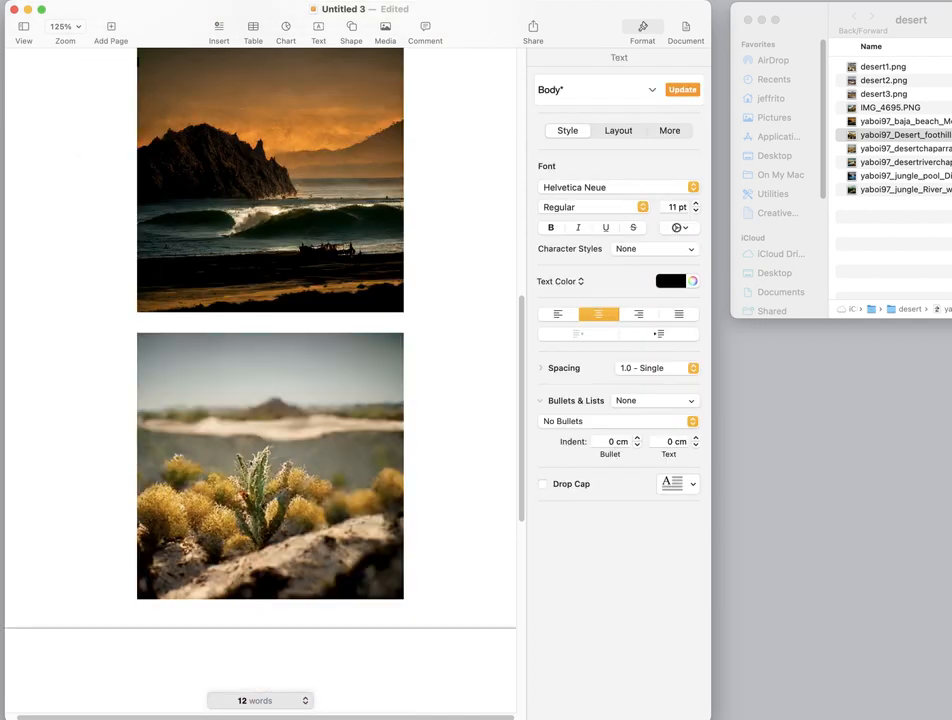
pyautogui.scroll(3, 314, 176)
pyautogui.scroll(-5, 260, 436)
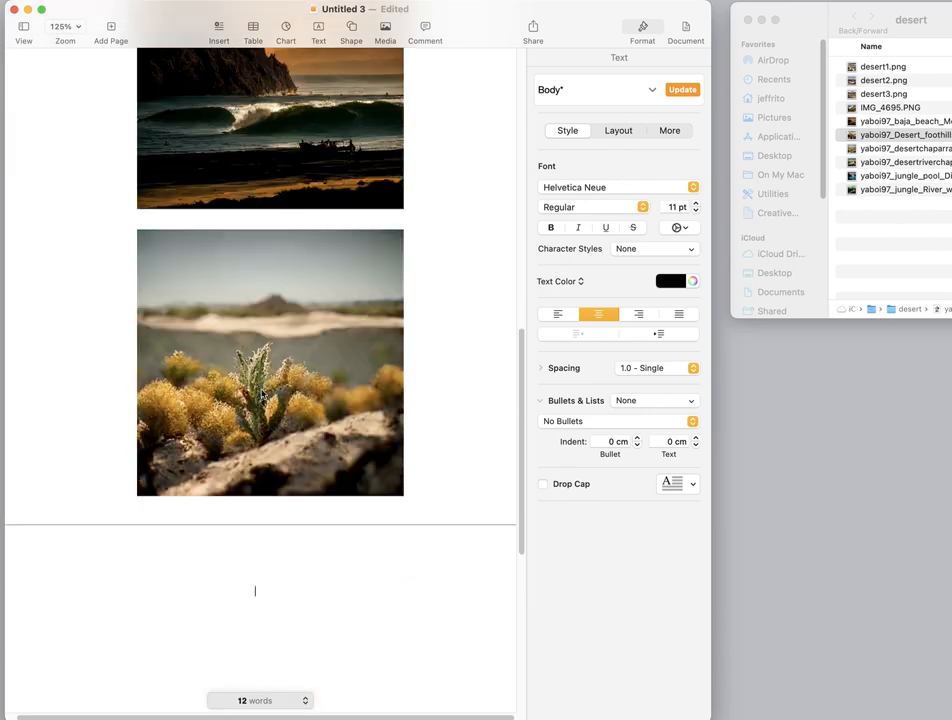
pyautogui.moveTo(262, 345); pyautogui.dragTo(262, 355)
pyautogui.moveTo(254, 196); pyautogui.dragTo(252, 188)
pyautogui.scroll(2, 251, 190)
pyautogui.scroll(4, 252, 190)
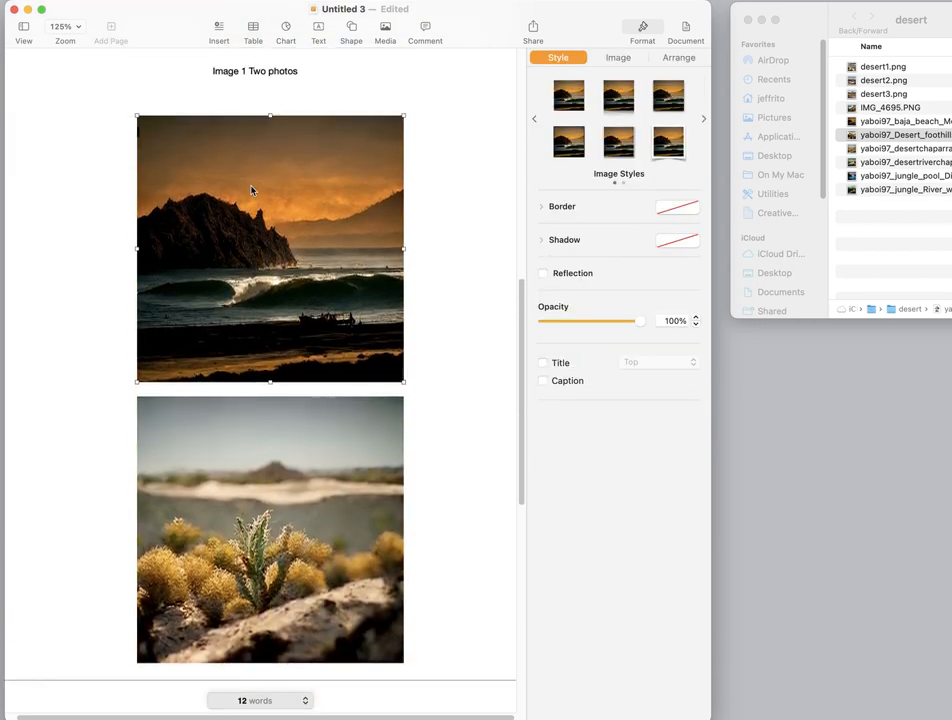
# - Switch to Safari, search for "lorum ipsum", open the lipsum.com generator and generate 2 paragraphs of placeholder text
pyautogui.click(228, 234)
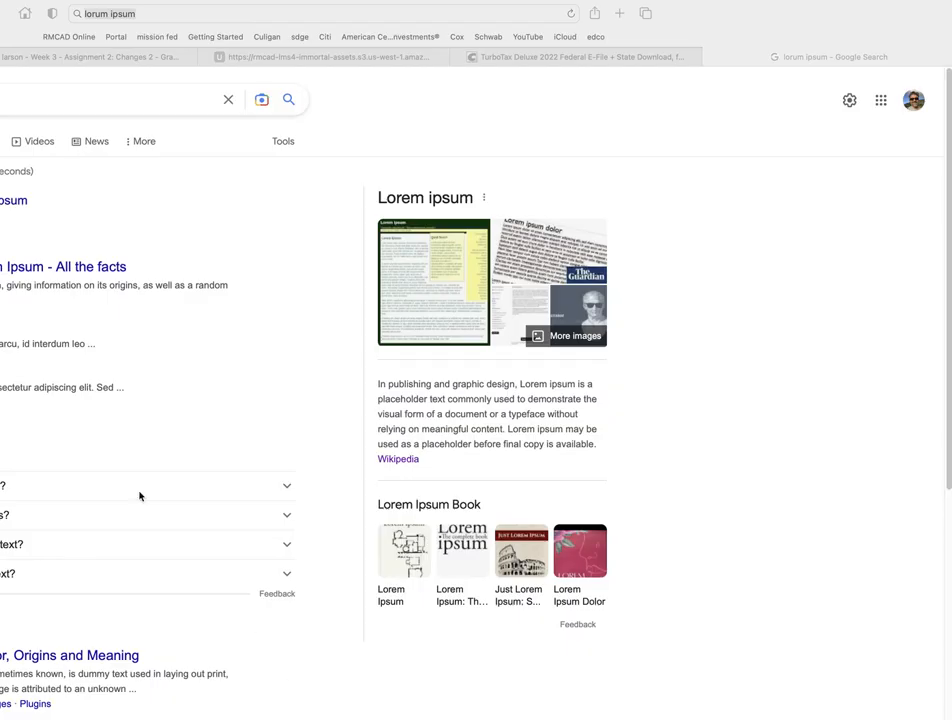
pyautogui.click(89, 265)
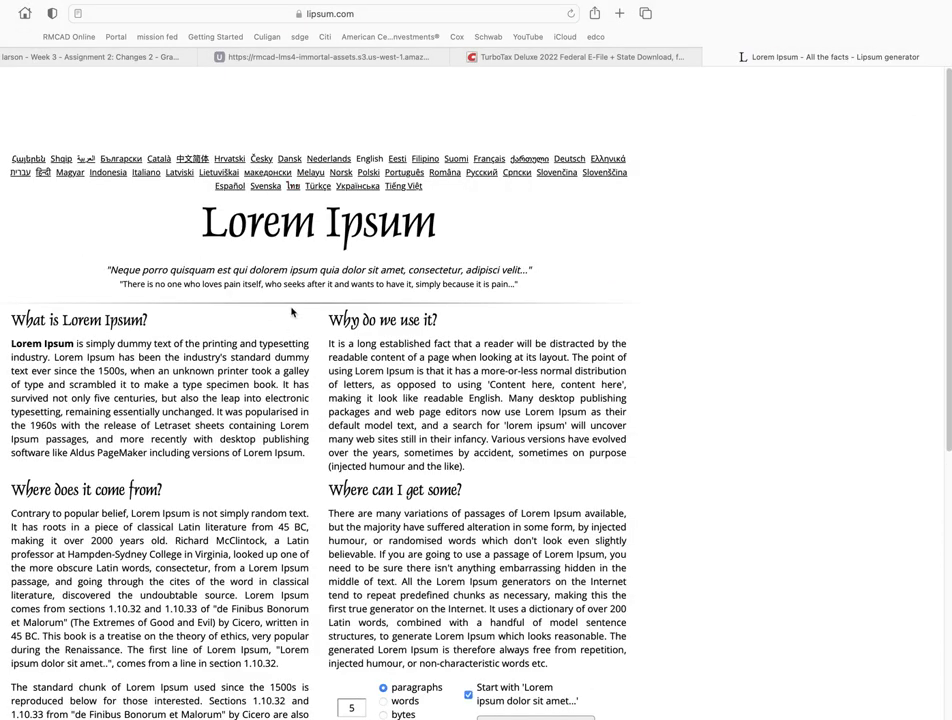
pyautogui.scroll(-10, 292, 313)
pyautogui.scroll(2, 292, 313)
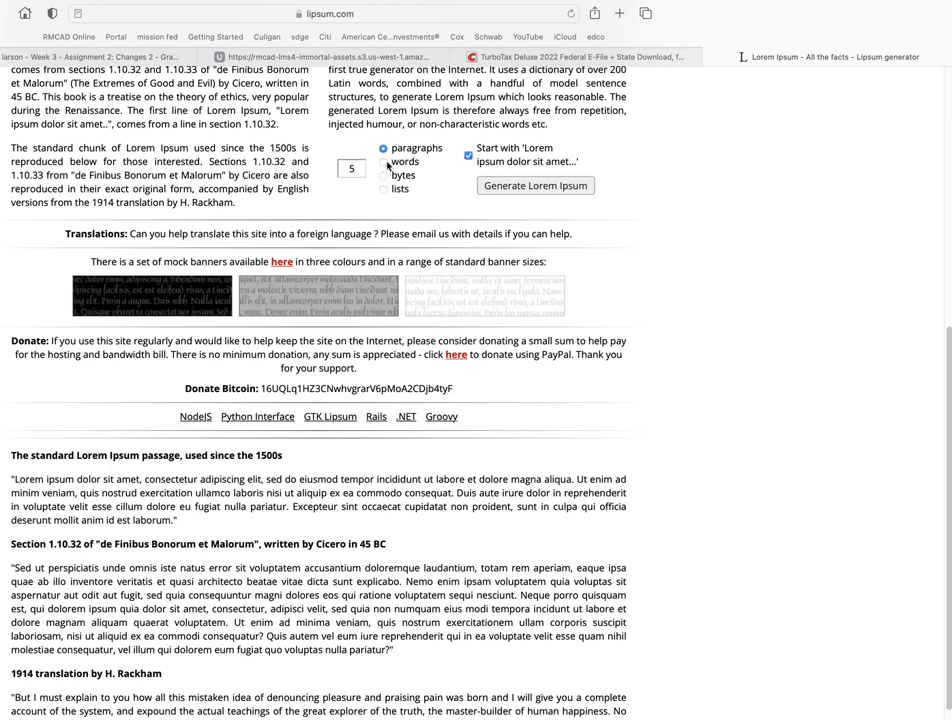
pyautogui.click(352, 176)
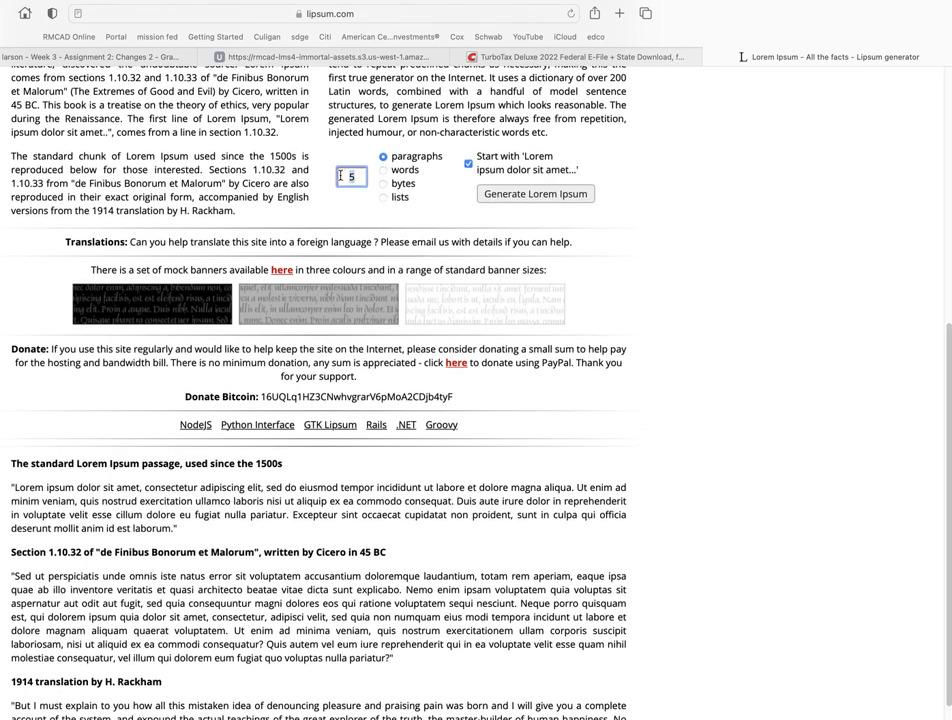
pyautogui.write('2')
pyautogui.press('Return')
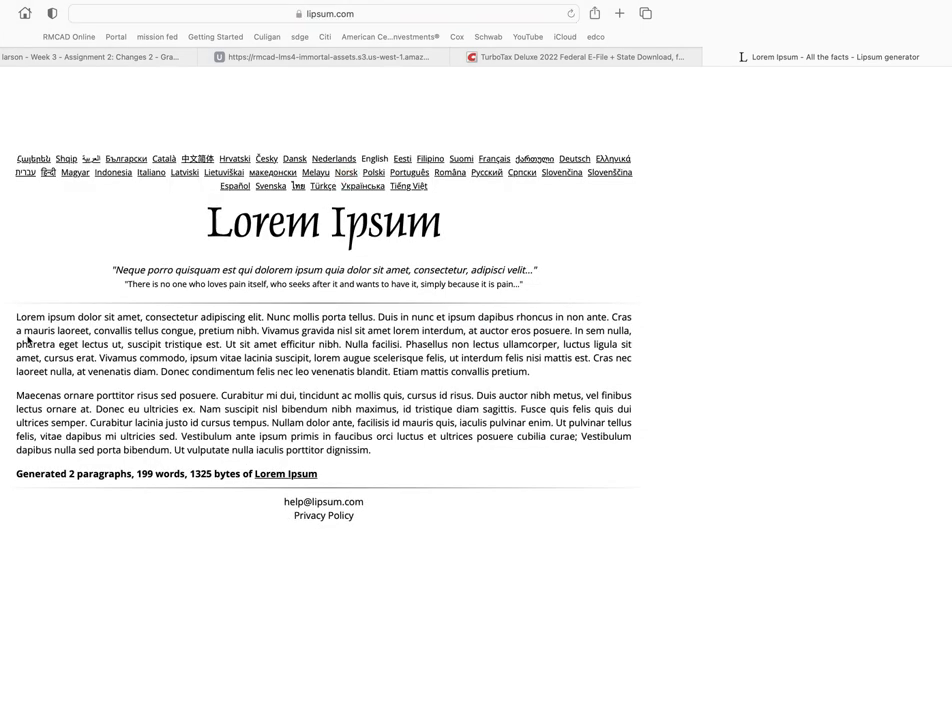
# - Copy the first generated paragraph and paste it below the "Image 1 Two photos" caption in the Pages document
pyautogui.moveTo(17, 317); pyautogui.dragTo(521, 375)
pyautogui.press('super+c')
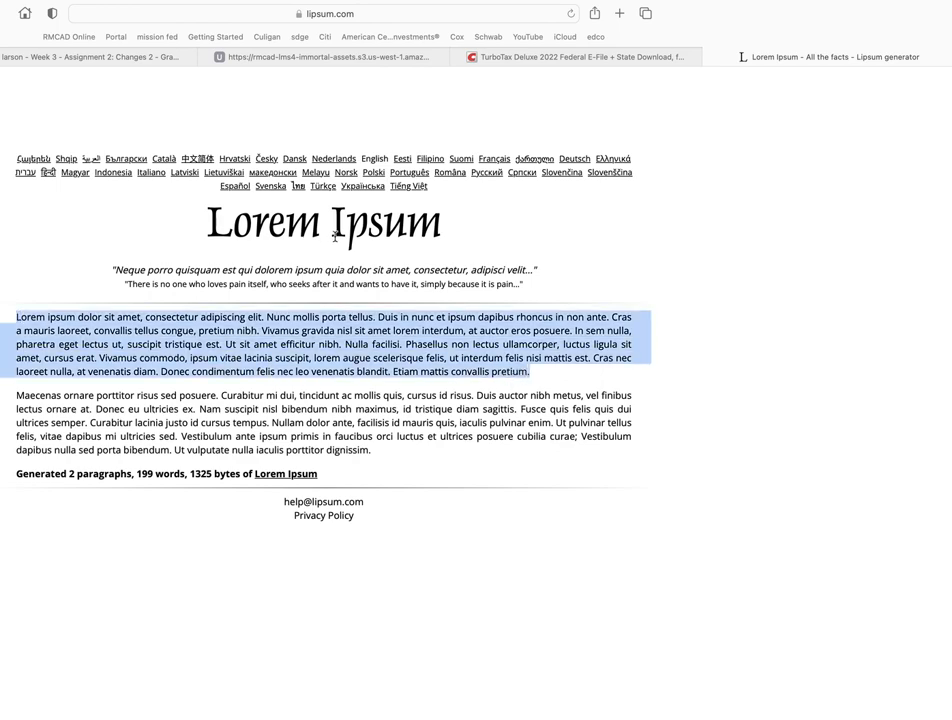
pyautogui.press('super+Tab')
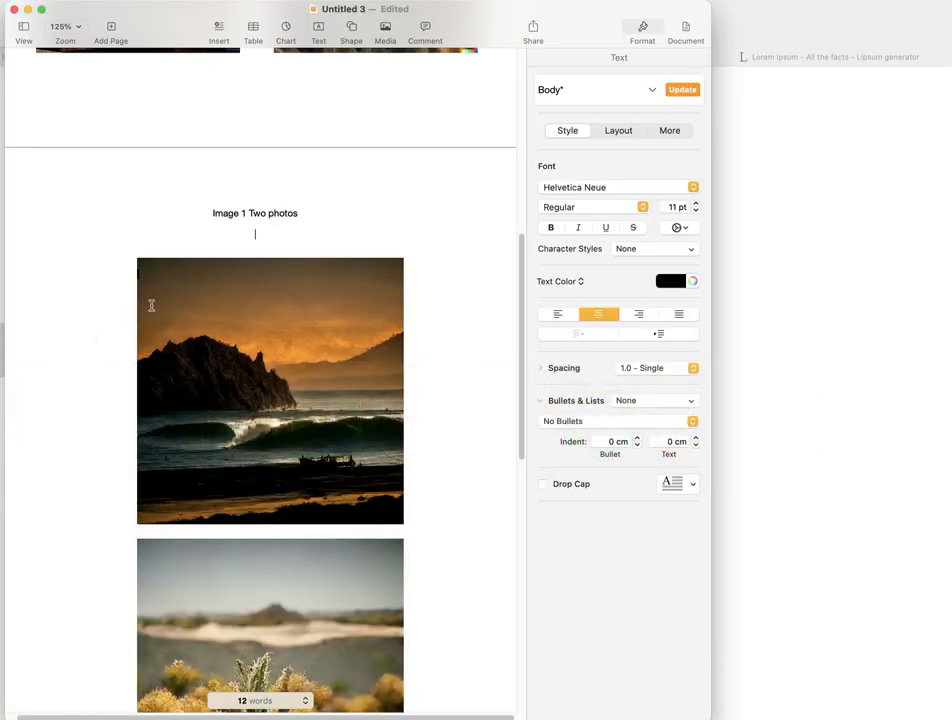
pyautogui.press('super+v')
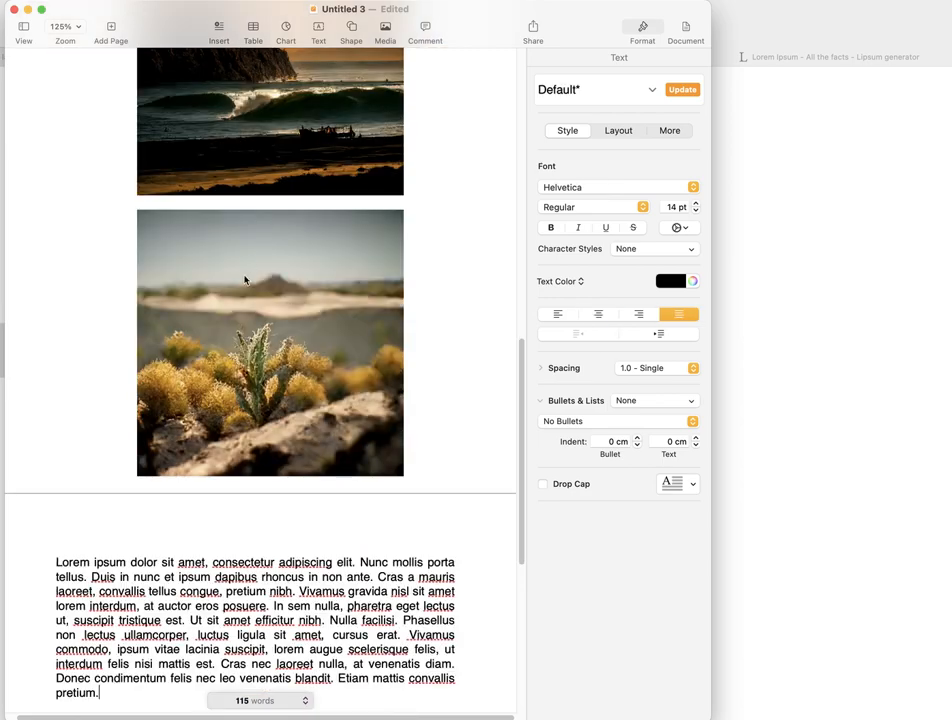
# - Move the beach image down the second page to make room for the pasted paragraph under the caption
pyautogui.scroll(5, 250, 316)
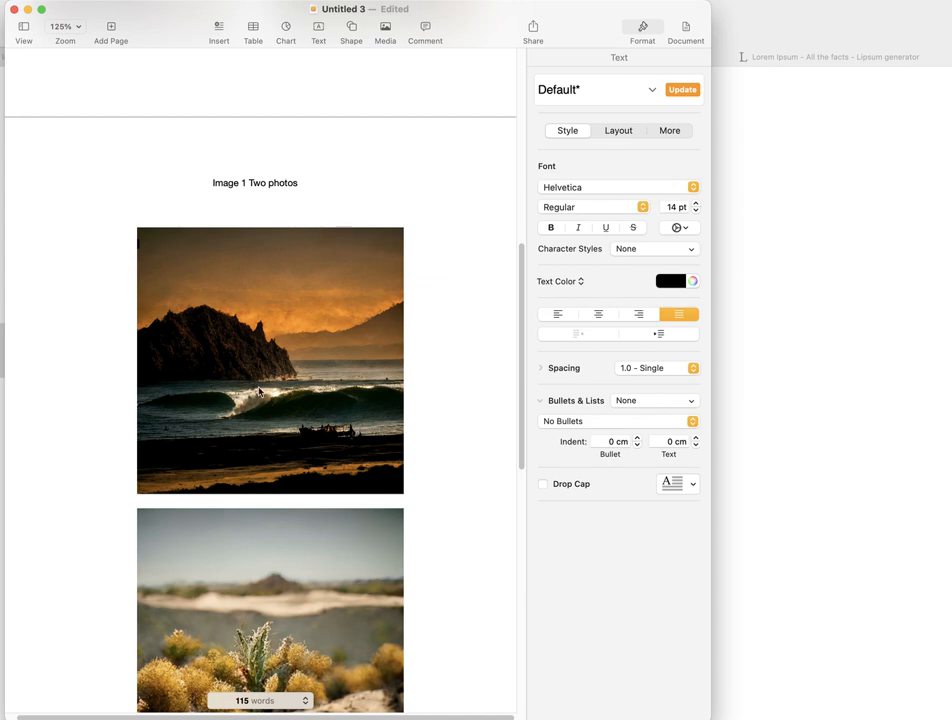
pyautogui.scroll(1, 258, 392)
pyautogui.scroll(-4, 242, 350)
pyautogui.moveTo(241, 267); pyautogui.dragTo(276, 562)
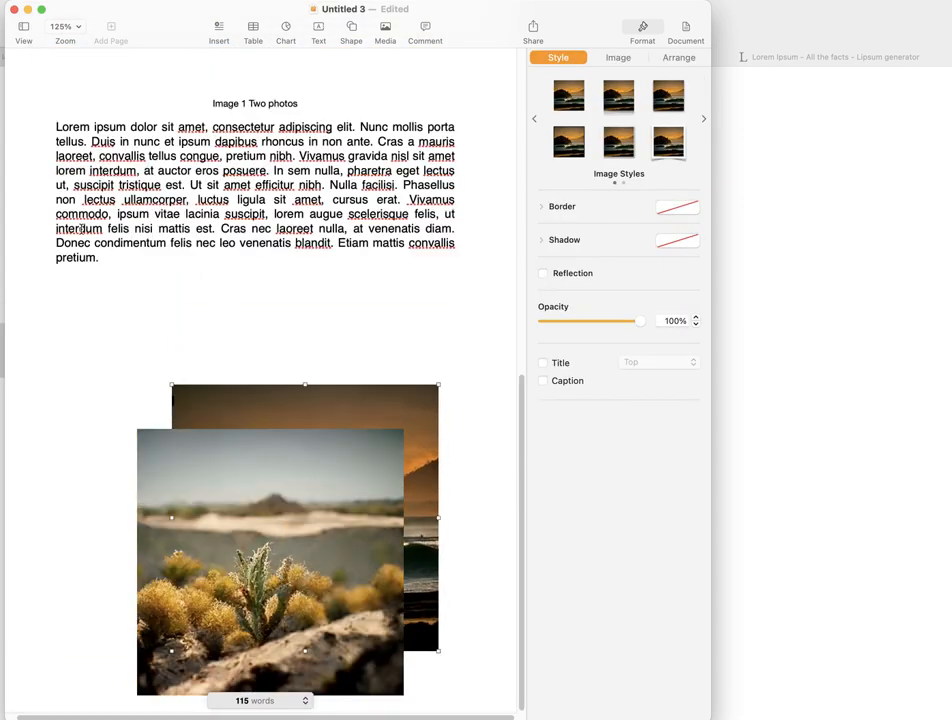
# - Format the placeholder paragraph under the Image 1 caption as Arial Regular at 9 pt
pyautogui.click(81, 228)
pyautogui.moveTo(96, 262); pyautogui.dragTo(45, 118)
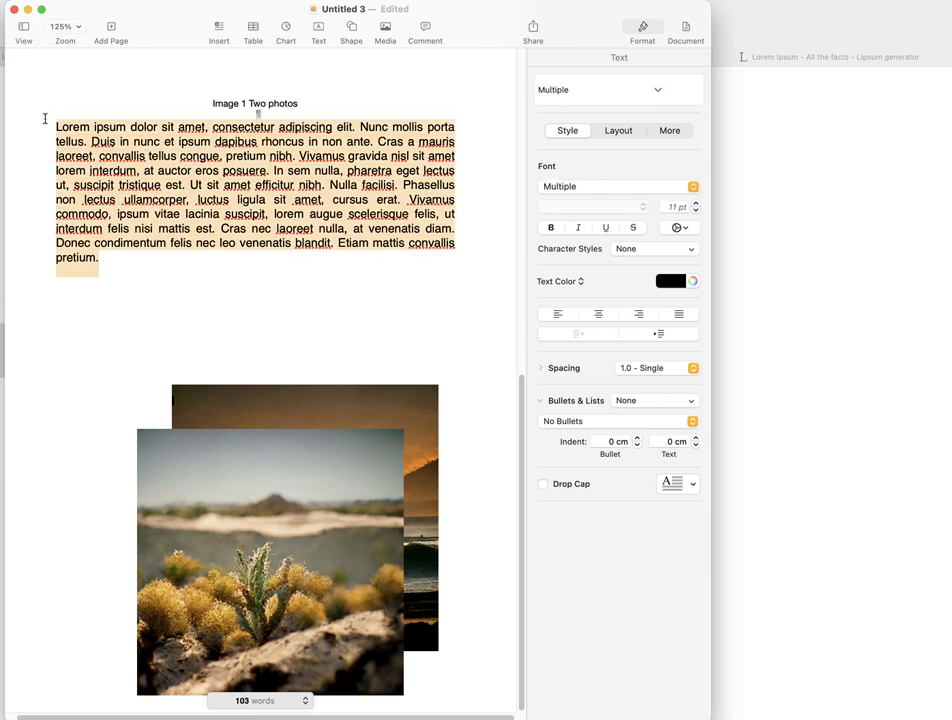
pyautogui.click(597, 187)
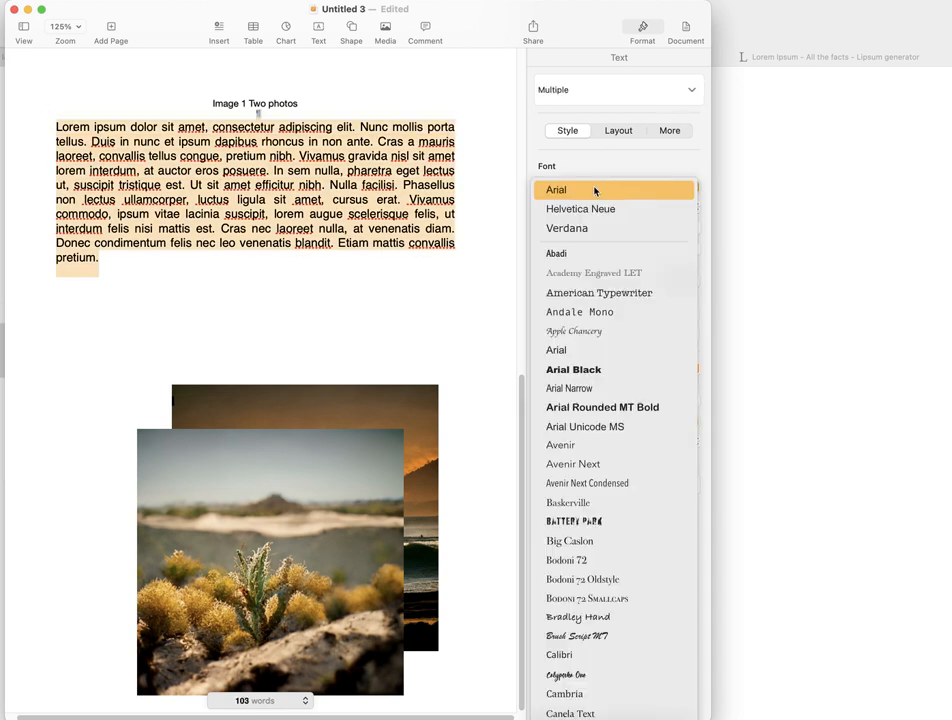
pyautogui.click(589, 190)
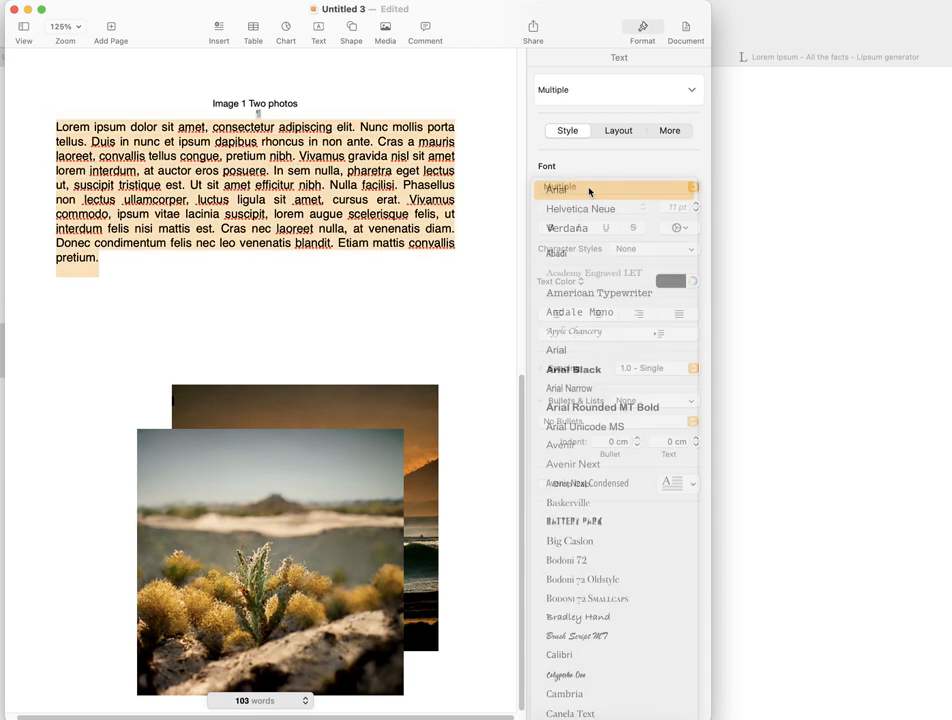
pyautogui.click(599, 208)
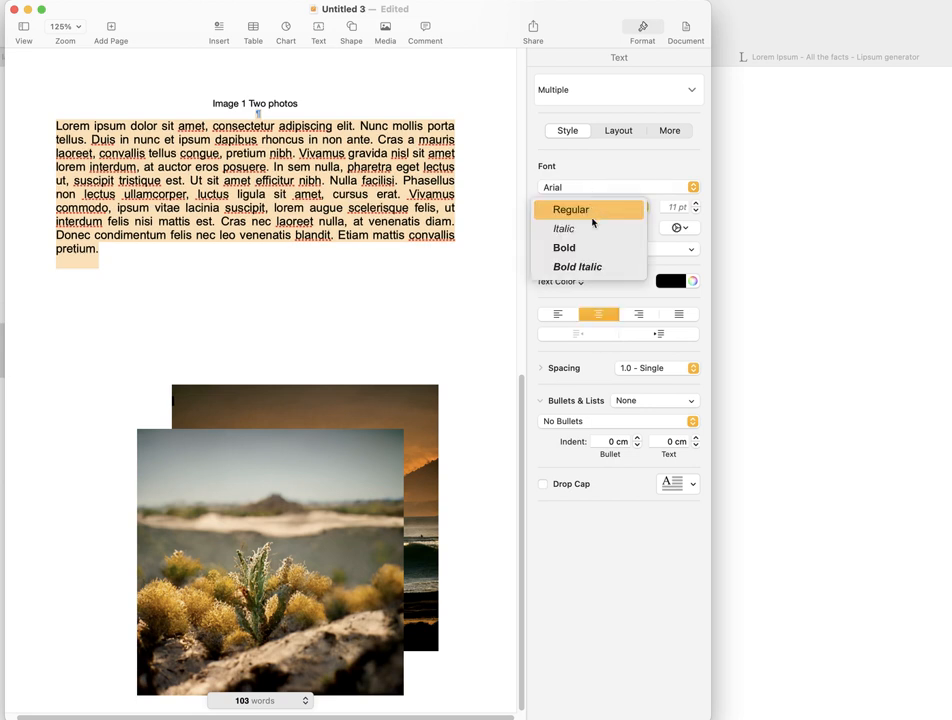
pyautogui.click(580, 210)
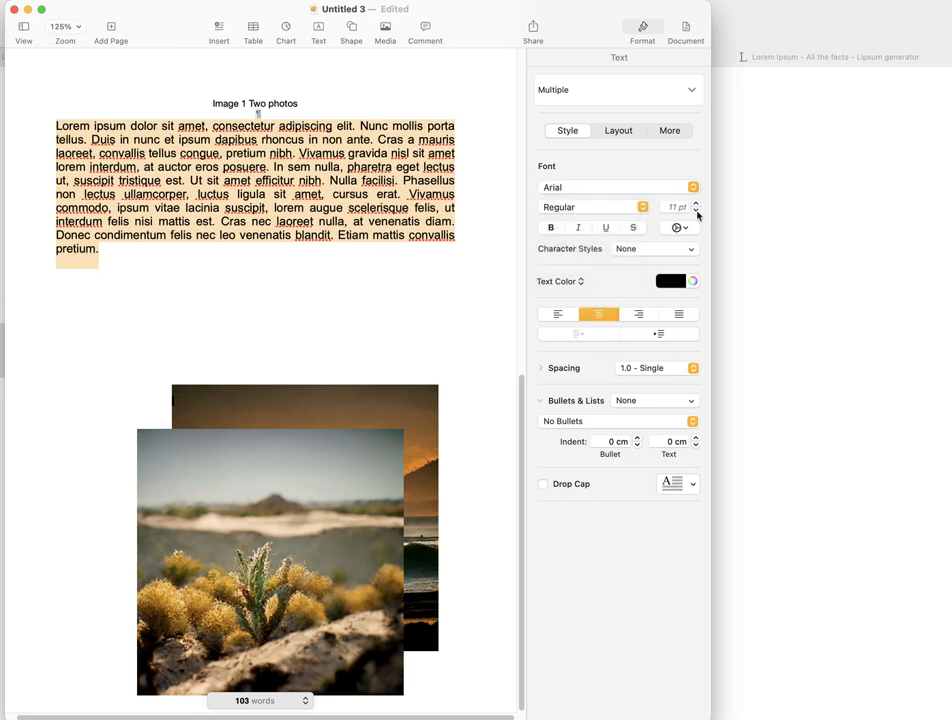
pyautogui.click(696, 211)
pyautogui.click(696, 211)
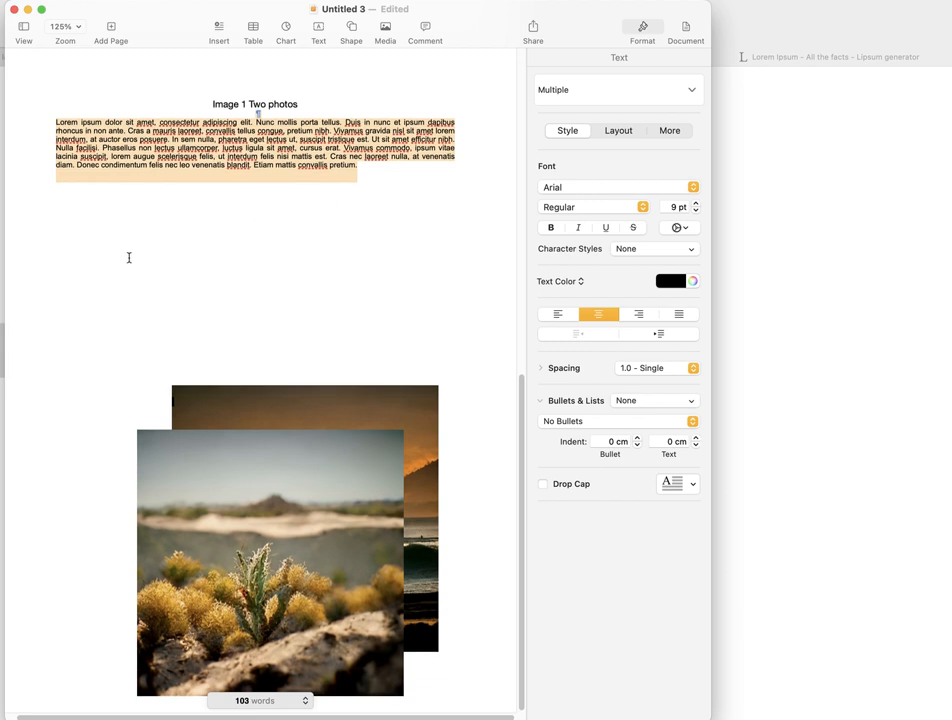
# - Place the beach image beneath the paragraph and shrink it until a small gap separates it from the desert plant image
pyautogui.click(174, 320)
pyautogui.moveTo(227, 416); pyautogui.dragTo(181, 209)
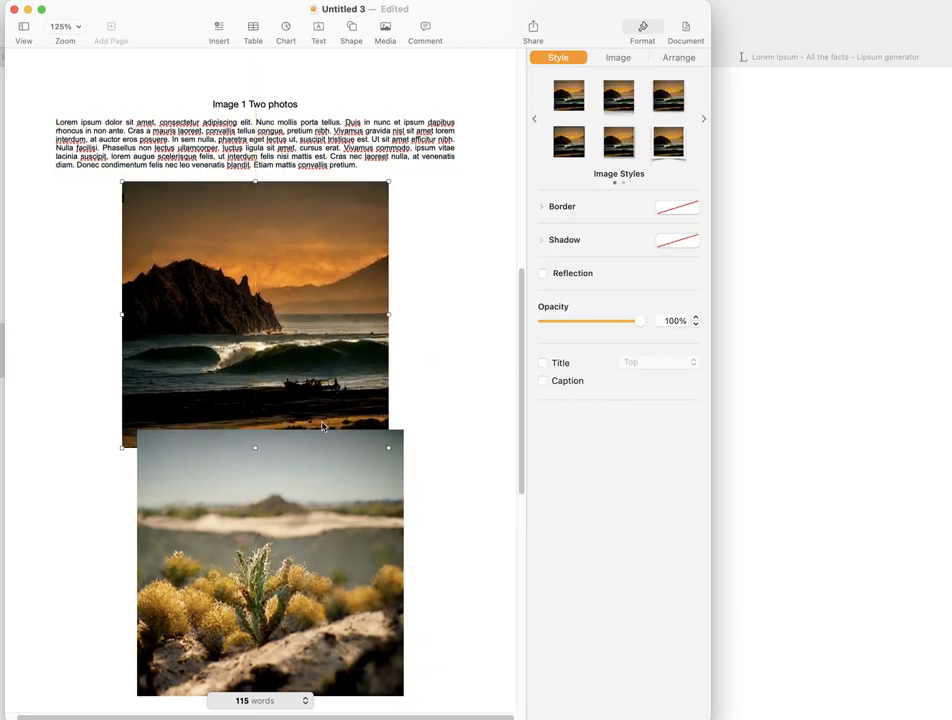
pyautogui.moveTo(122, 447); pyautogui.dragTo(139, 428)
pyautogui.click(234, 555)
pyautogui.scroll(-3, 238, 537)
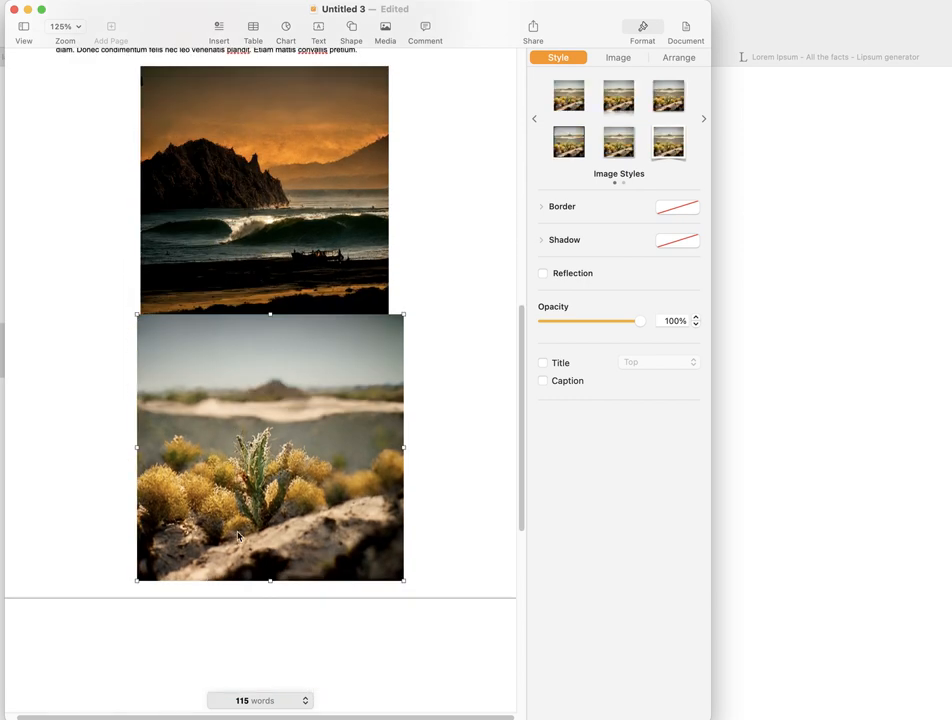
pyautogui.scroll(2, 221, 228)
pyautogui.click(174, 284)
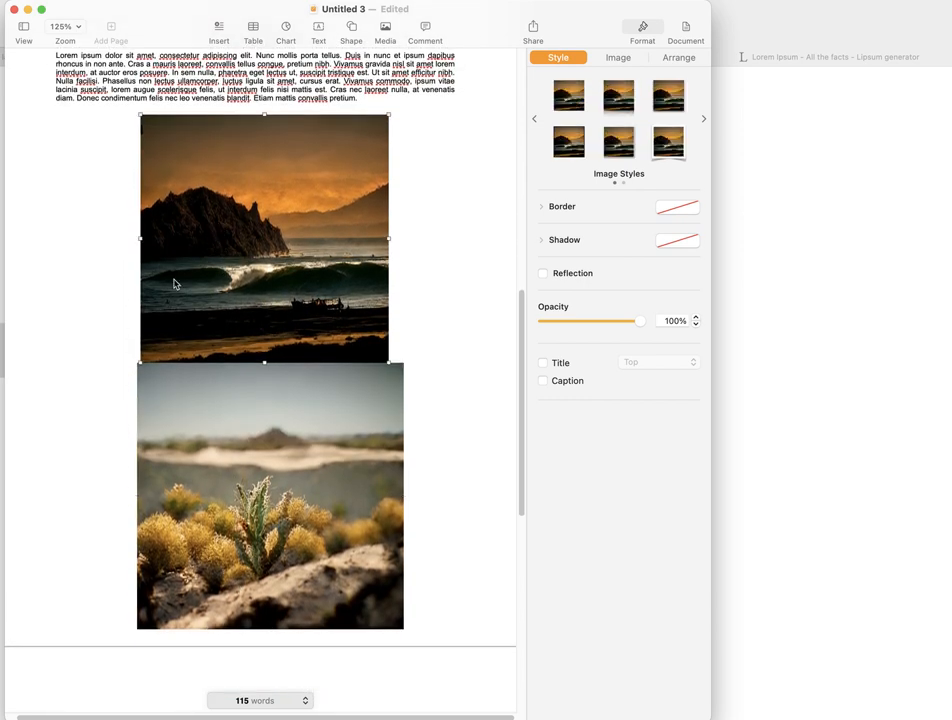
pyautogui.moveTo(385, 116); pyautogui.dragTo(370, 132)
pyautogui.moveTo(304, 220); pyautogui.dragTo(302, 208)
# - Shrink the desert plant image to the beach image's width and align its edges with the image above
pyautogui.click(272, 440)
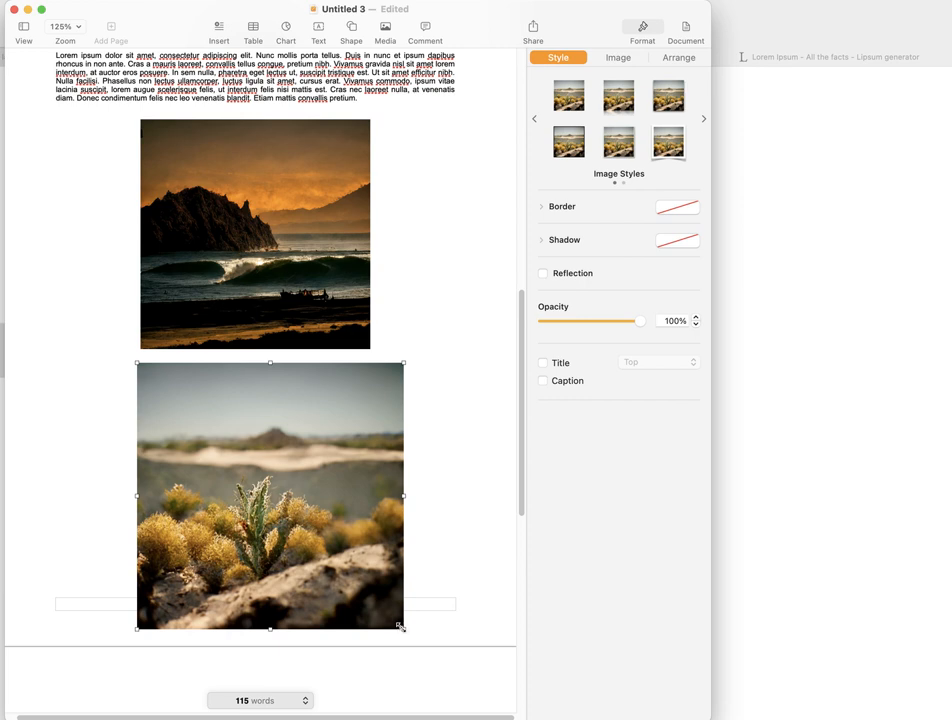
pyautogui.moveTo(401, 627); pyautogui.dragTo(370, 596)
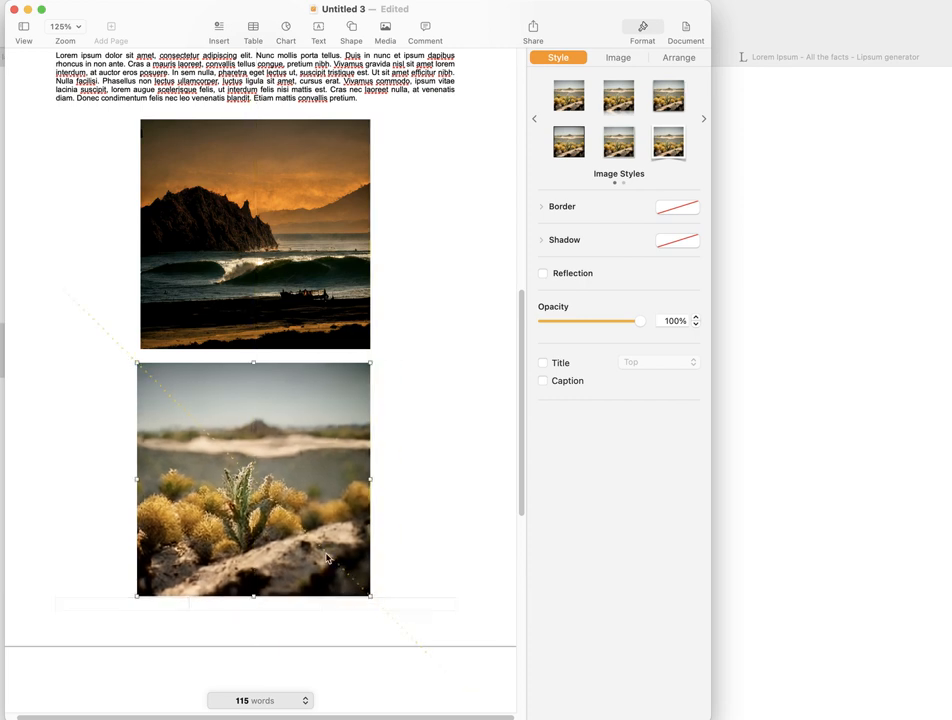
pyautogui.moveTo(326, 558); pyautogui.dragTo(330, 556)
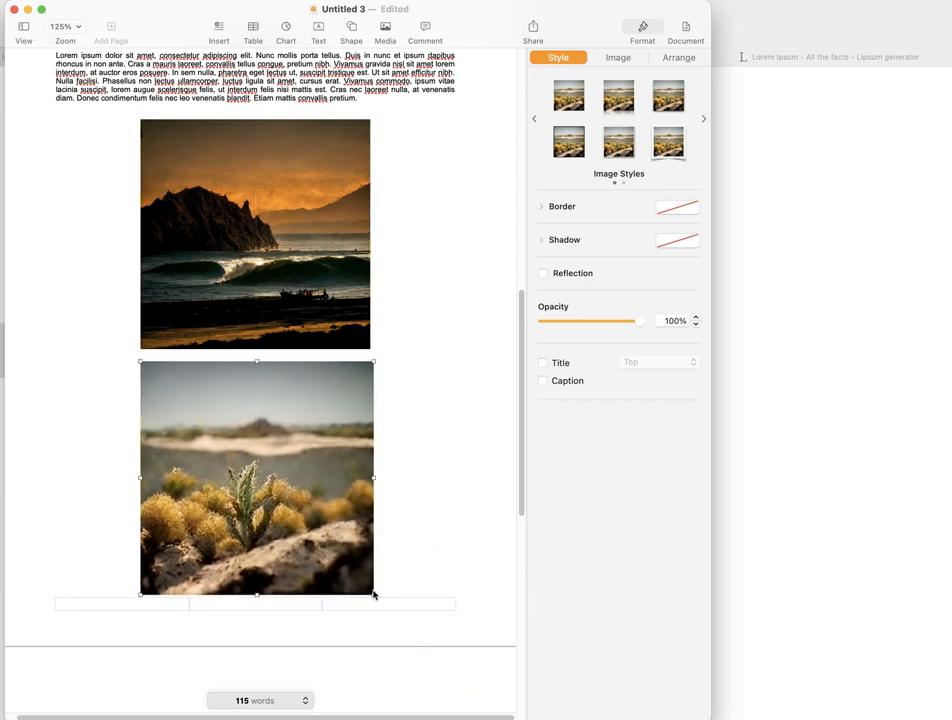
pyautogui.moveTo(372, 593); pyautogui.dragTo(370, 591)
# - Add the caption "Image 2" at the start of the third page and paste the copied placeholder paragraph below it
pyautogui.scroll(5, 407, 385)
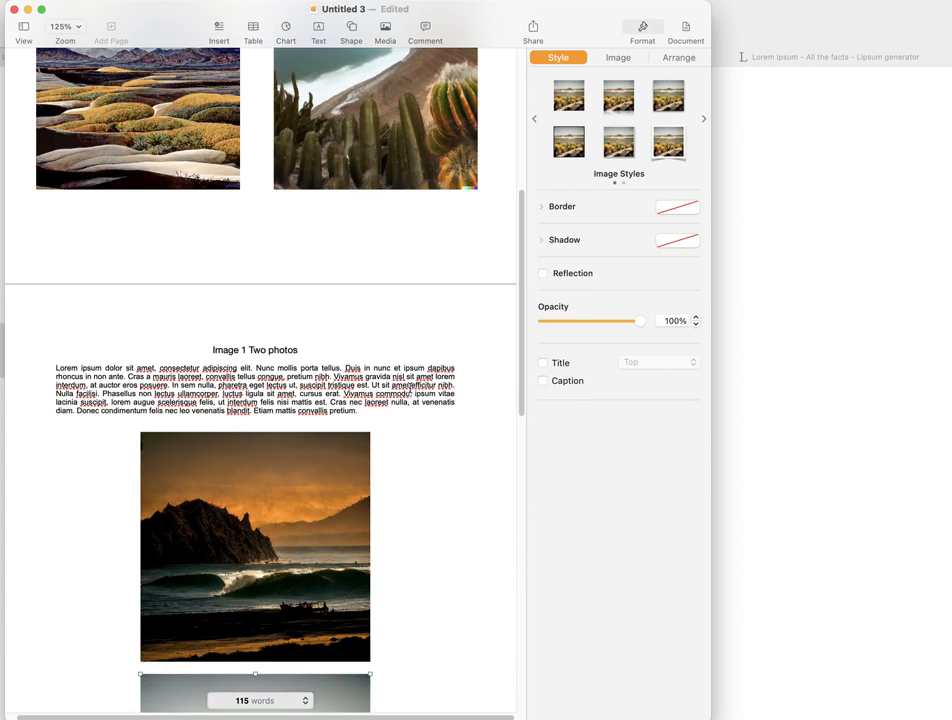
pyautogui.scroll(-6, 407, 385)
pyautogui.scroll(-2, 407, 385)
pyautogui.scroll(7, 400, 361)
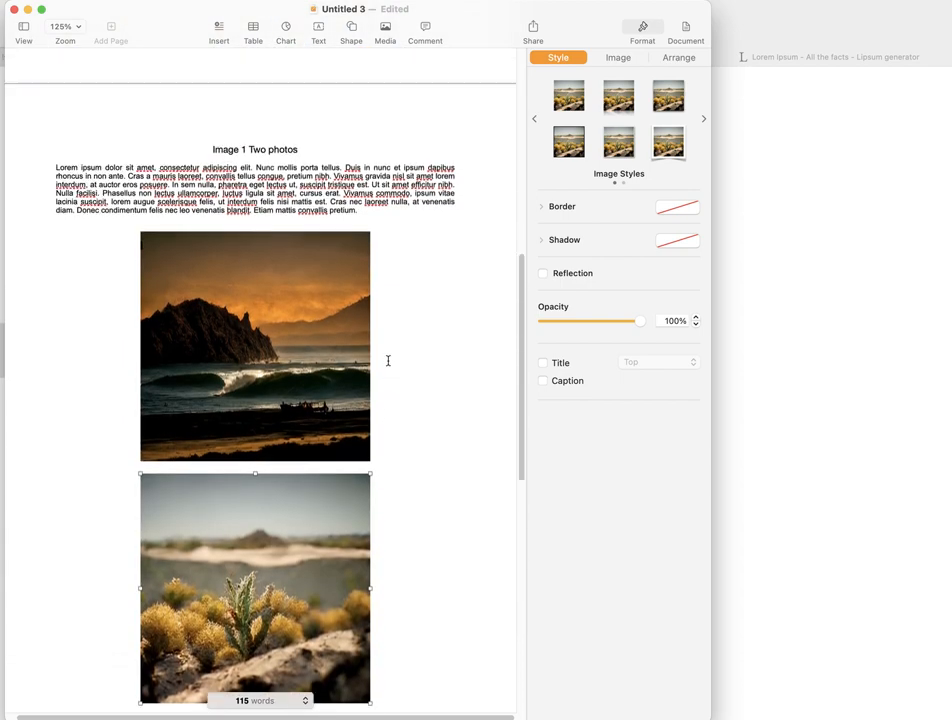
pyautogui.scroll(10, 382, 360)
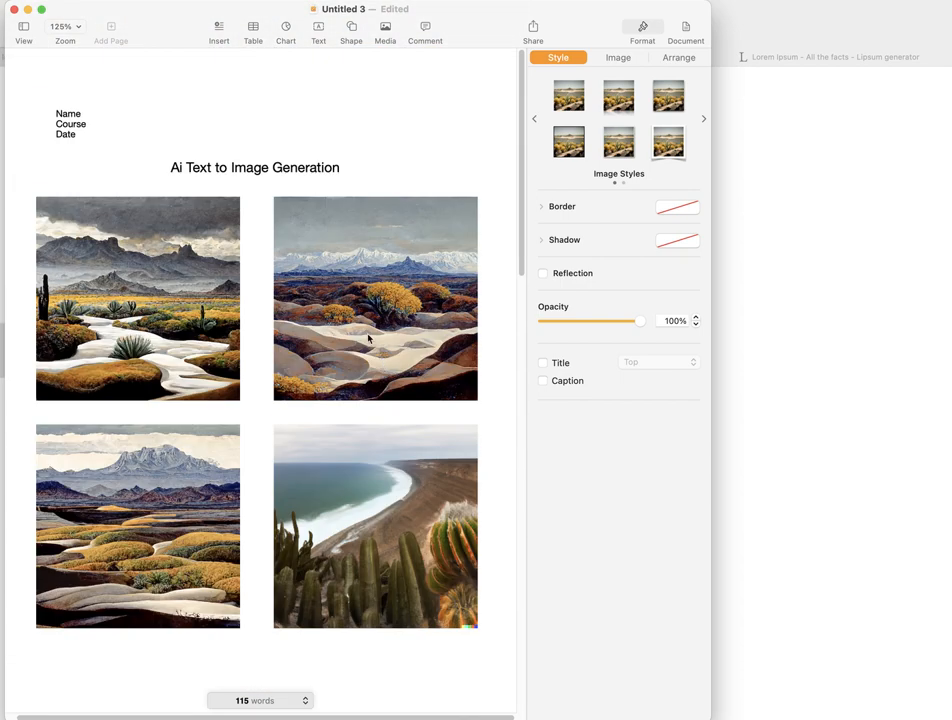
pyautogui.scroll(-10, 230, 368)
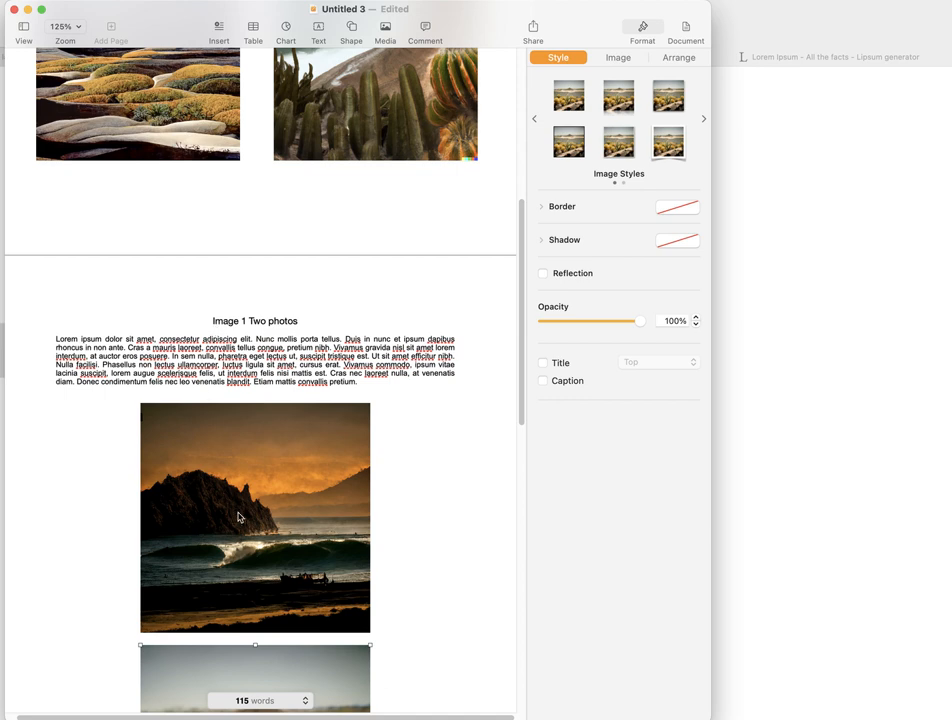
pyautogui.scroll(-10, 239, 505)
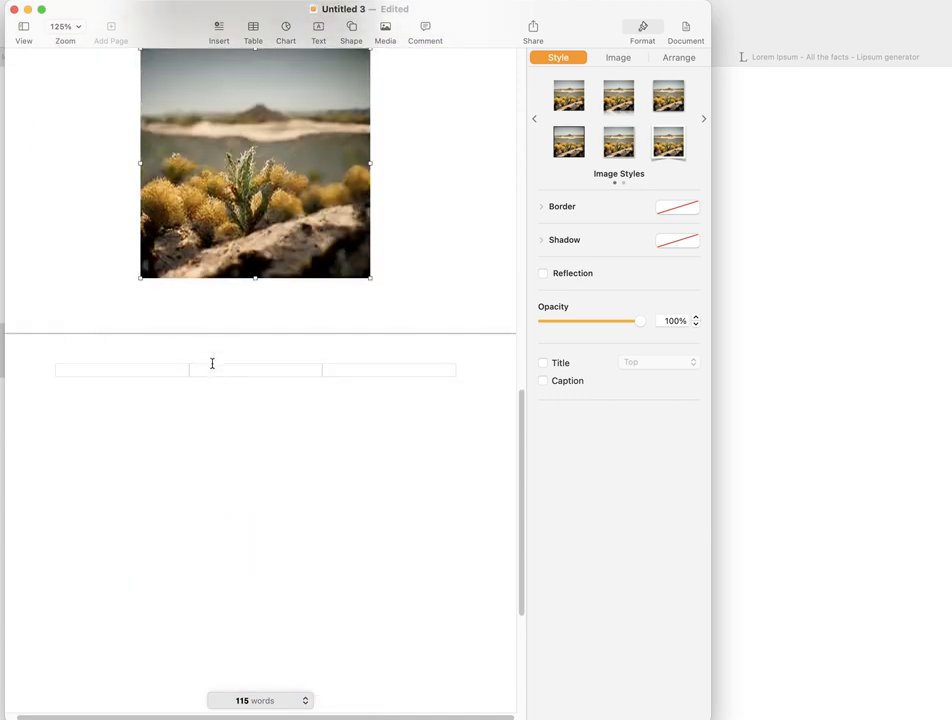
pyautogui.click(206, 399)
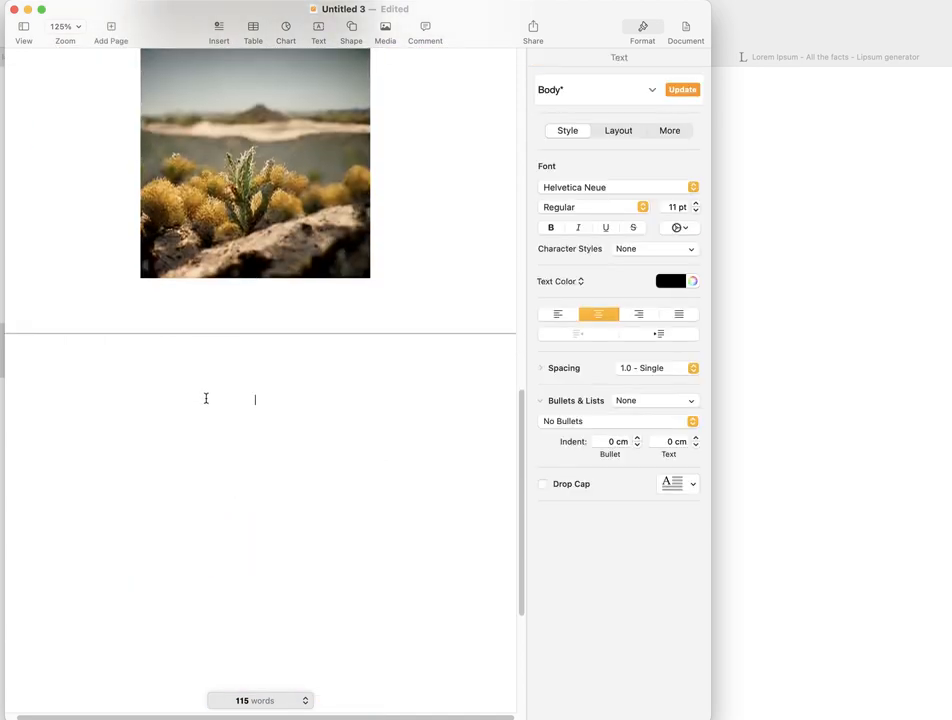
pyautogui.write('Image 2')
pyautogui.write('Lorem ipsum dolor sit amet, consectetur adipiscing elit. Nunc mollis porta tellus. Duis in nunc et ipsum dapibus rhoncus in non ante. Cras a mauris laoreet, convallis tellus congue, pretium nibh. Vivamus gravida nisl sit amet lorem interdum, at auctor eros posuere. In sem nulla, pharetra eget lectus ut, suscipit tristique est. Ut sit amet efficitur nibh. Nulla facilisi. Phasellus non lectus ullamcorper, luctus ligula sit amet, cursus erat. Vivamus commodo, ipsum vitae lacinia suscipit, lorem augue scelerisque felis, ut interdum felis nisi mattis est. Cras nec laoreet nulla, at venenatis diam. Donec condimentum felis nec leo venenatis blandit. Etiam mattis convallis pretium.')
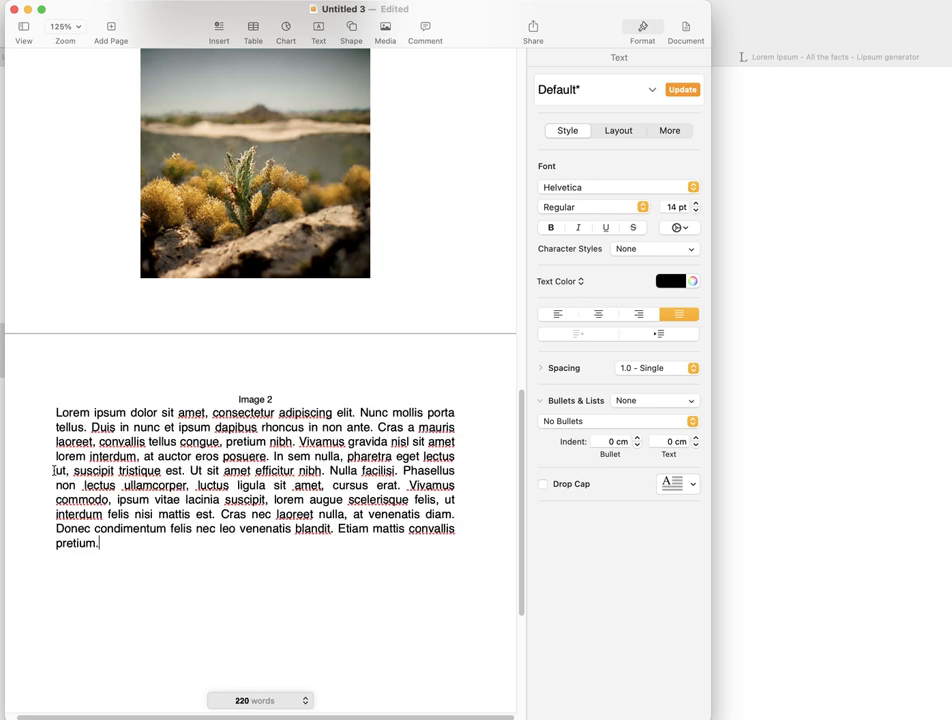
# - Cut the Image 2 paragraph off after "pharetra eget lectus" and set the remaining text to 10 pt
pyautogui.moveTo(54, 470); pyautogui.dragTo(117, 561)
pyautogui.press('BackSpace')
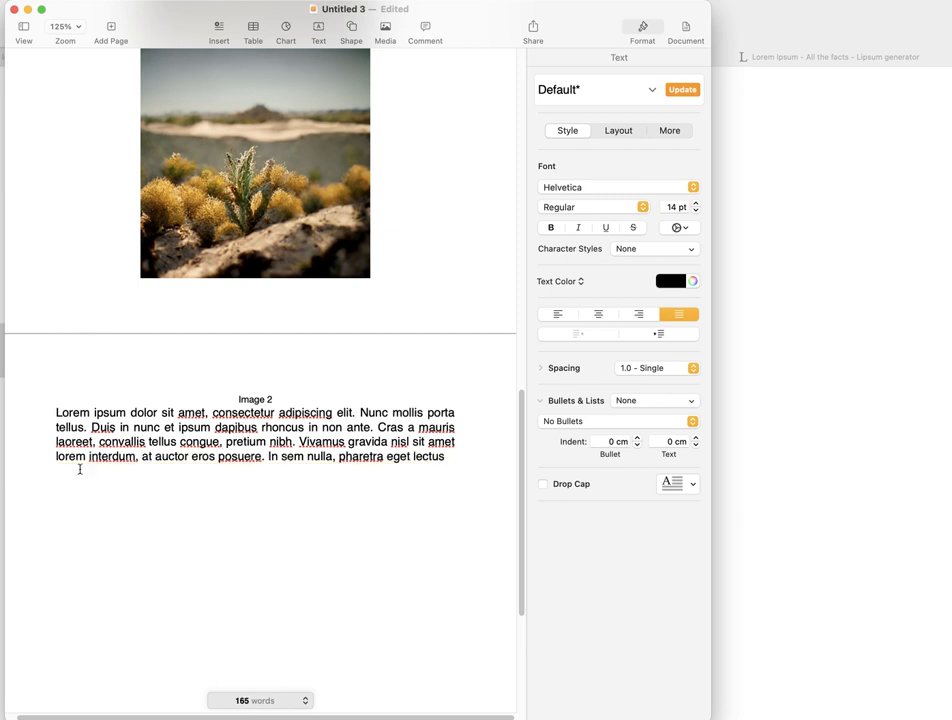
pyautogui.moveTo(57, 412); pyautogui.dragTo(480, 453)
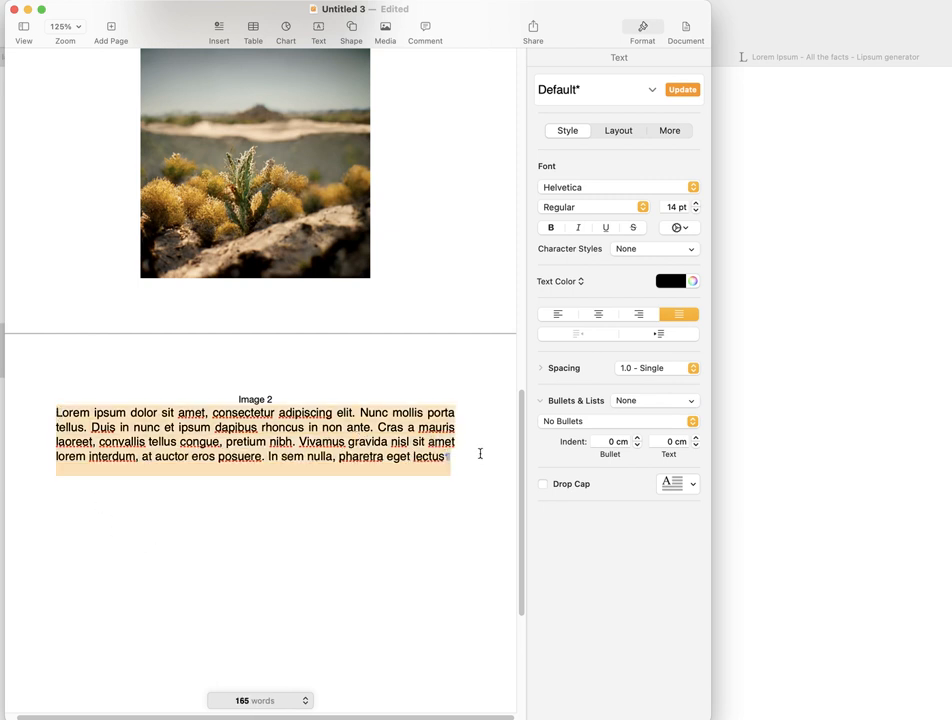
pyautogui.click(696, 211)
pyautogui.click(696, 211)
pyautogui.click(696, 211)
pyautogui.click(696, 211)
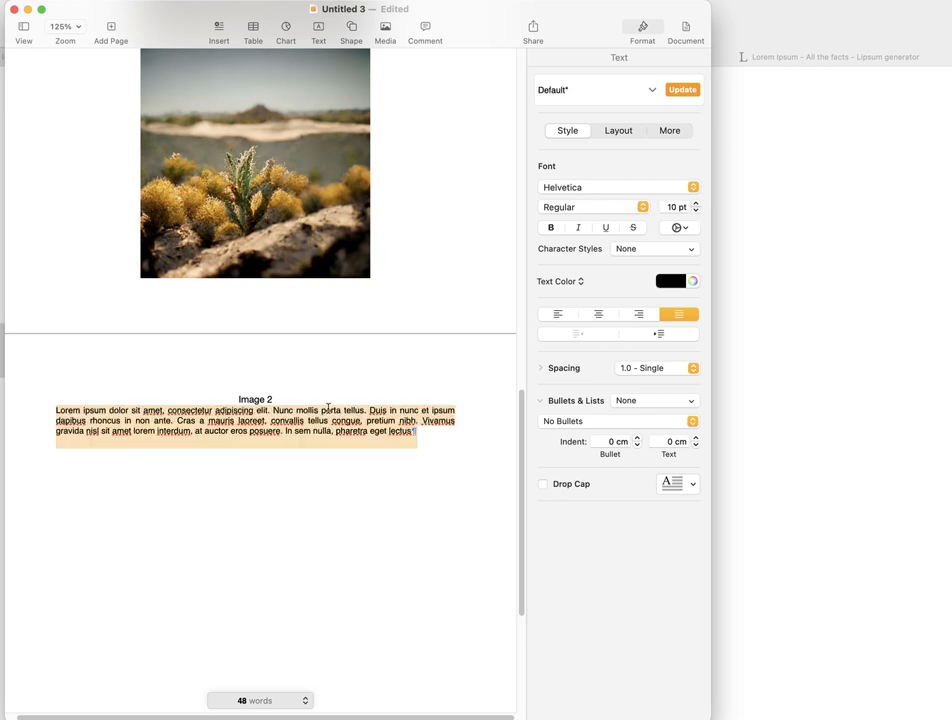
pyautogui.click(263, 499)
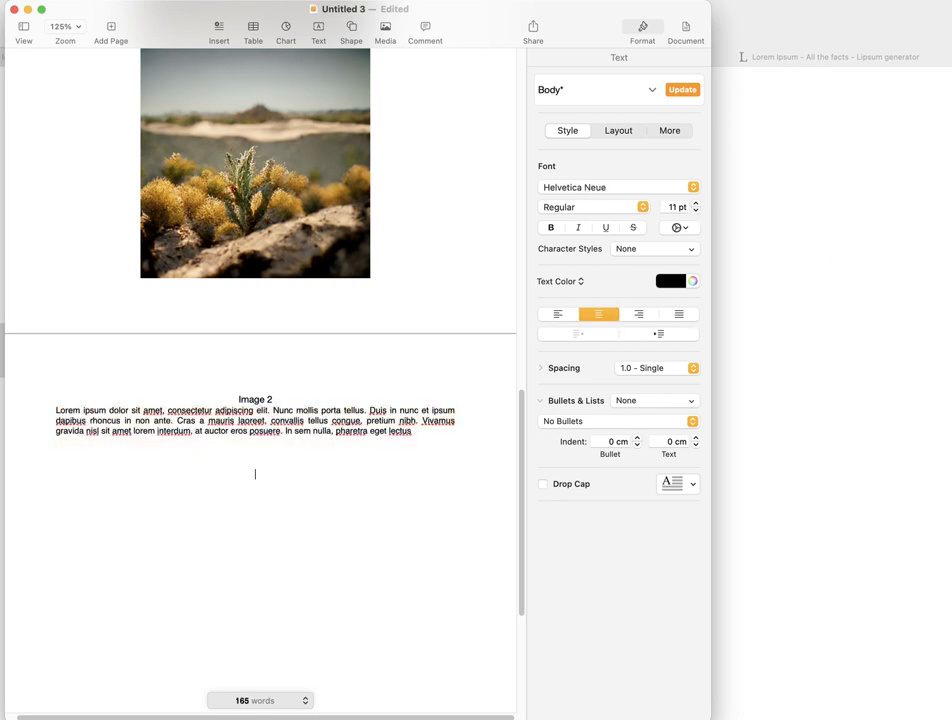
# - Switch to Finder and insert the desert river image from the desert folder on the third page, leaving it selected
pyautogui.press('super+Tab')
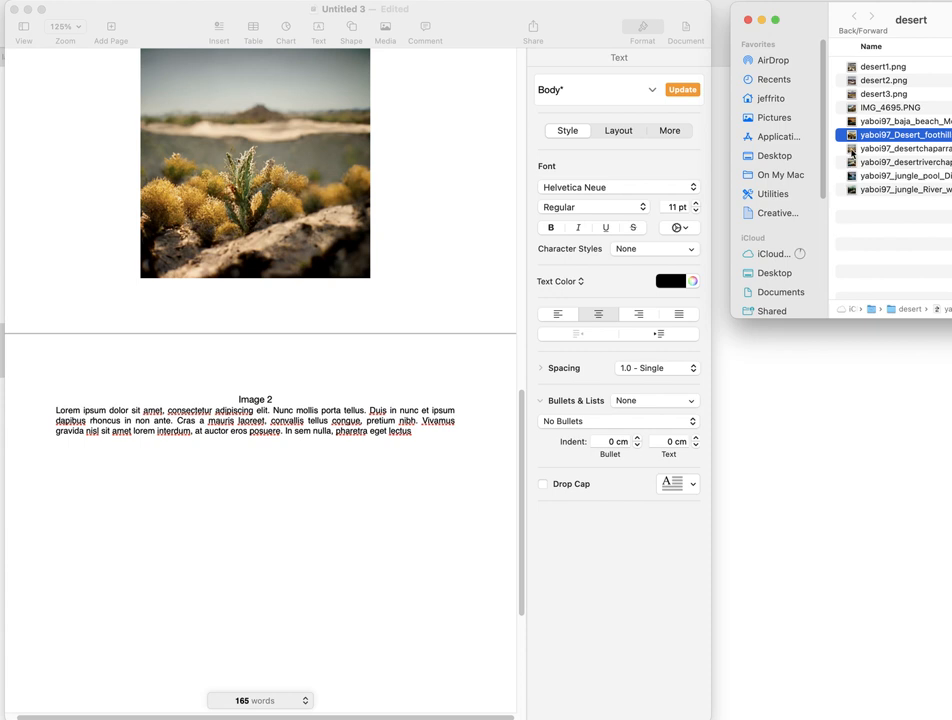
pyautogui.moveTo(853, 164); pyautogui.dragTo(200, 544)
pyautogui.scroll(-3, 246, 416)
pyautogui.click(314, 397)
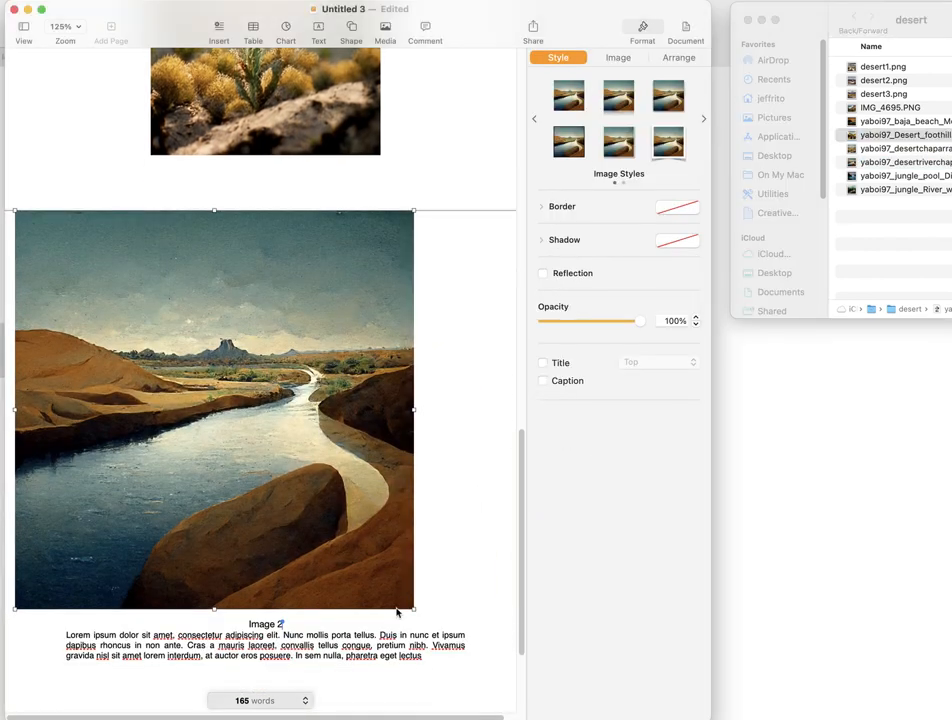
# - Move the desert river image below the Image 2 paragraph and restore the caption line at the start of the third page
pyautogui.moveTo(286, 541); pyautogui.dragTo(338, 606)
pyautogui.click(229, 273)
pyautogui.click(236, 276)
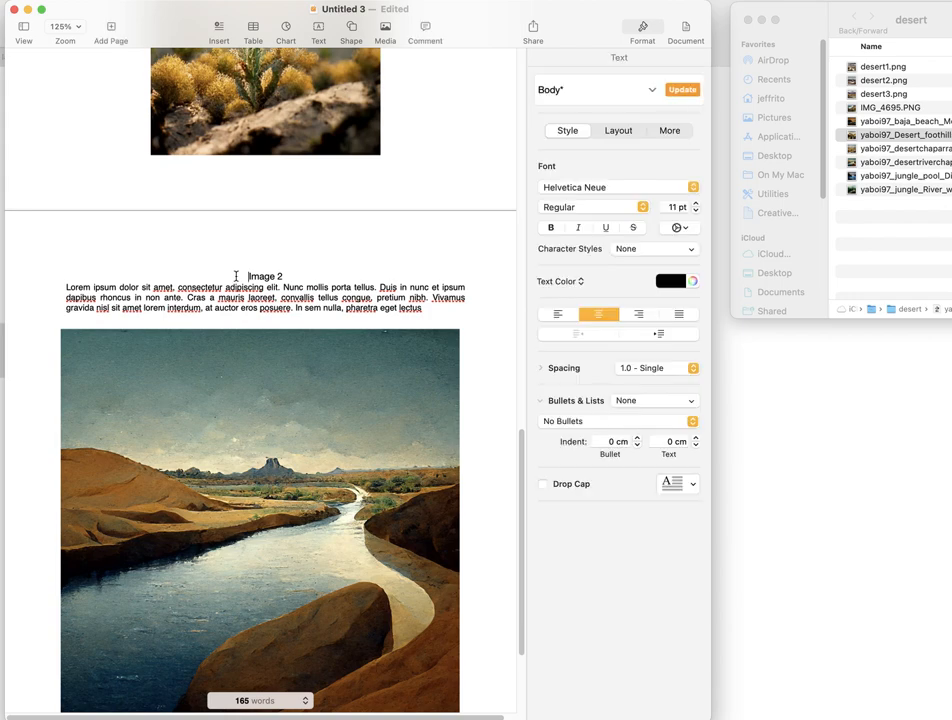
pyautogui.press('BackSpace')
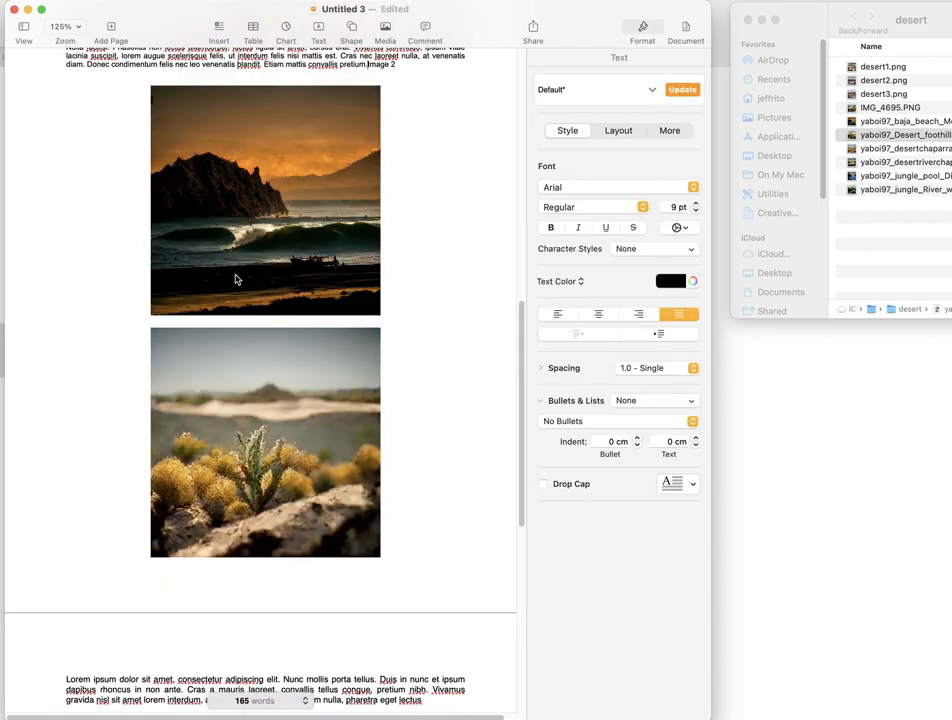
pyautogui.press('super+z')
pyautogui.scroll(-5, 235, 275)
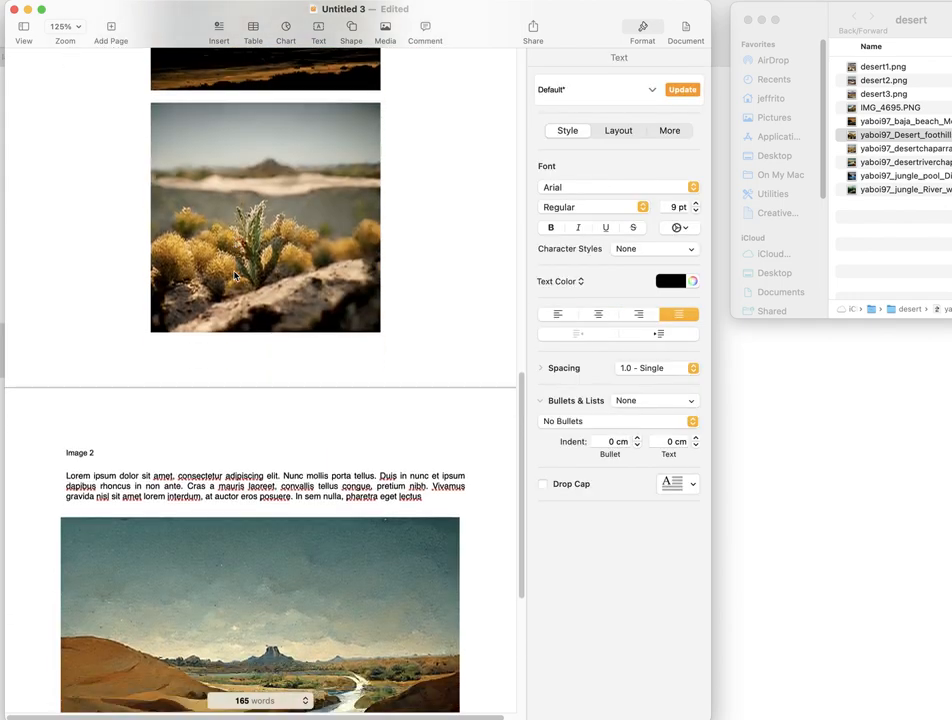
pyautogui.scroll(-3, 140, 440)
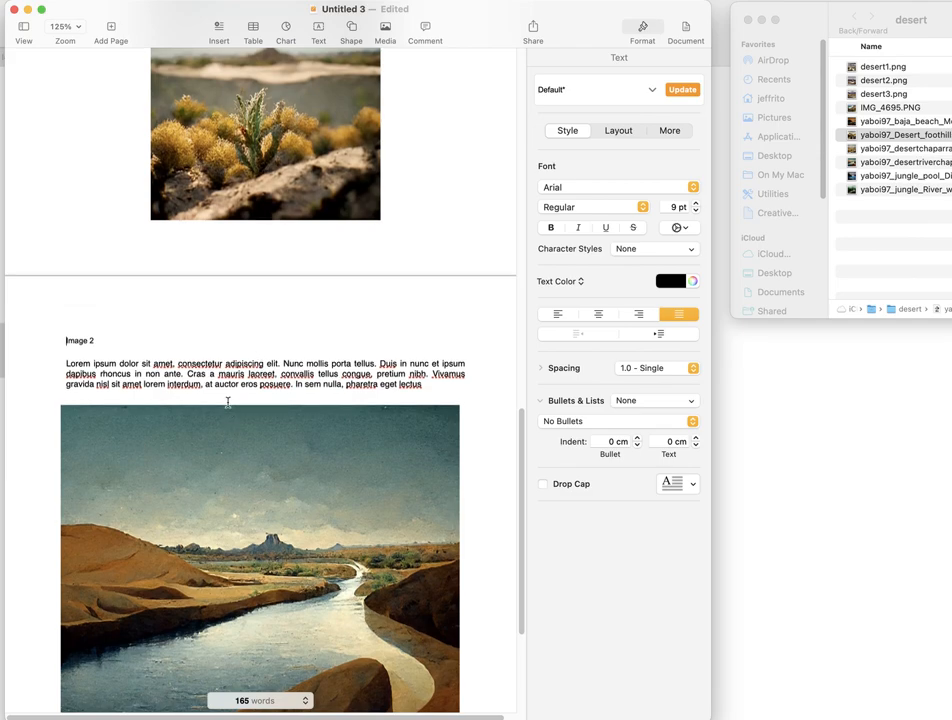
# - Resize the desert river image below the Image 2 paragraph and delete it from the third page
pyautogui.scroll(5, 229, 403)
pyautogui.scroll(7, 229, 403)
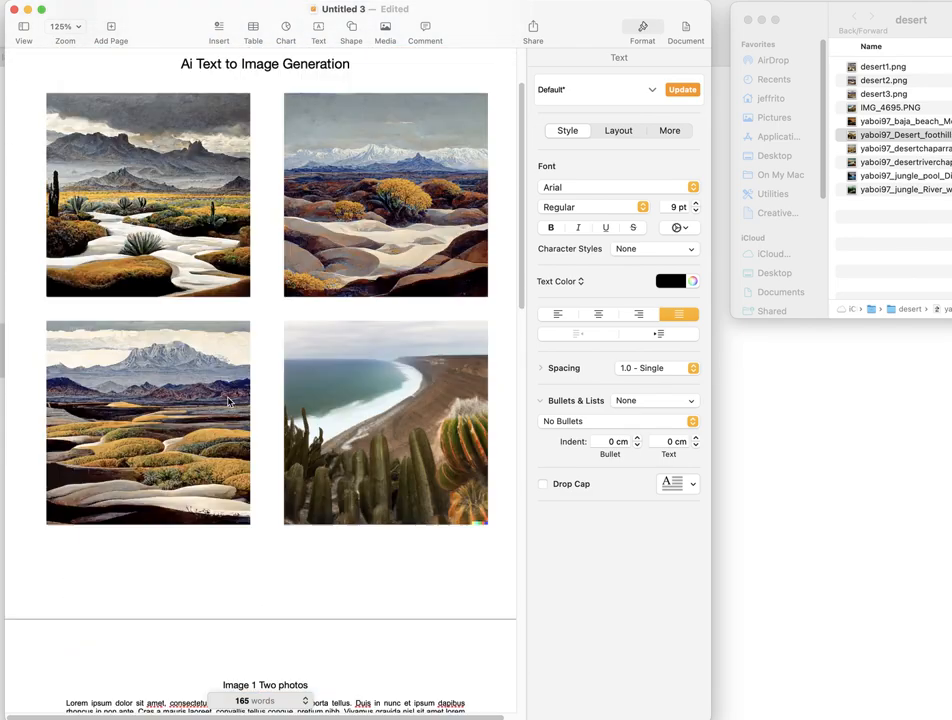
pyautogui.scroll(-2, 229, 400)
pyautogui.scroll(-10, 228, 403)
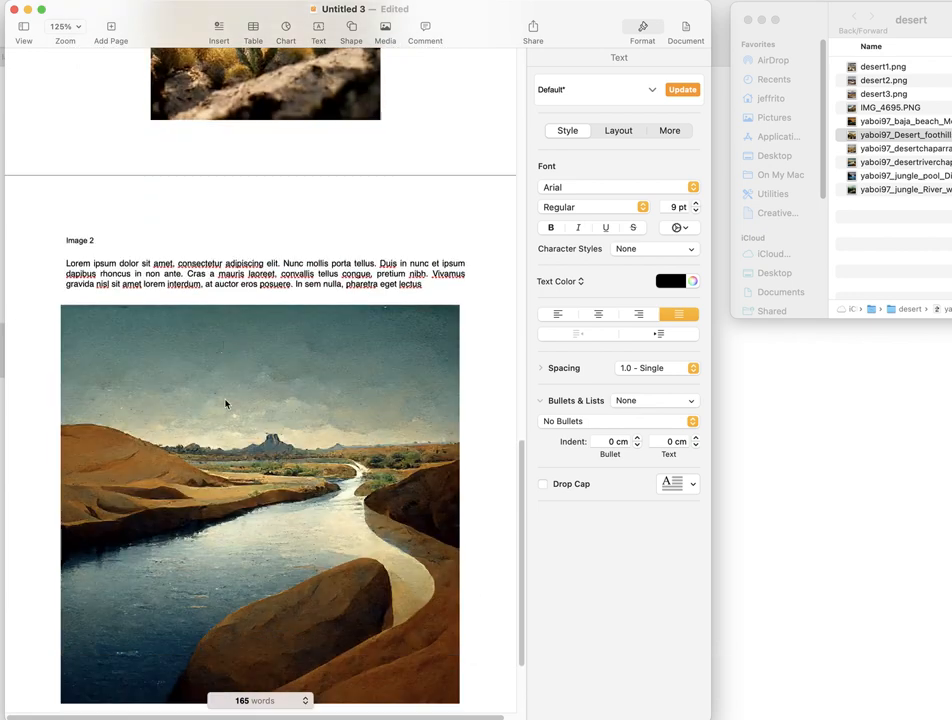
pyautogui.scroll(-2, 226, 404)
pyautogui.click(382, 500)
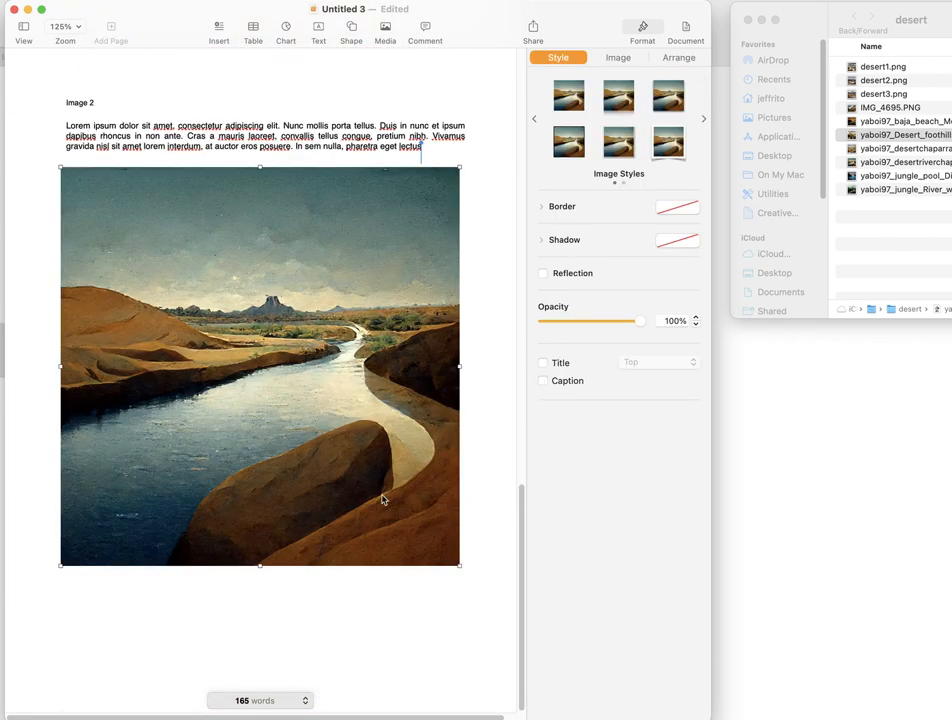
pyautogui.moveTo(460, 564); pyautogui.dragTo(287, 422)
pyautogui.moveTo(275, 404); pyautogui.dragTo(513, 578)
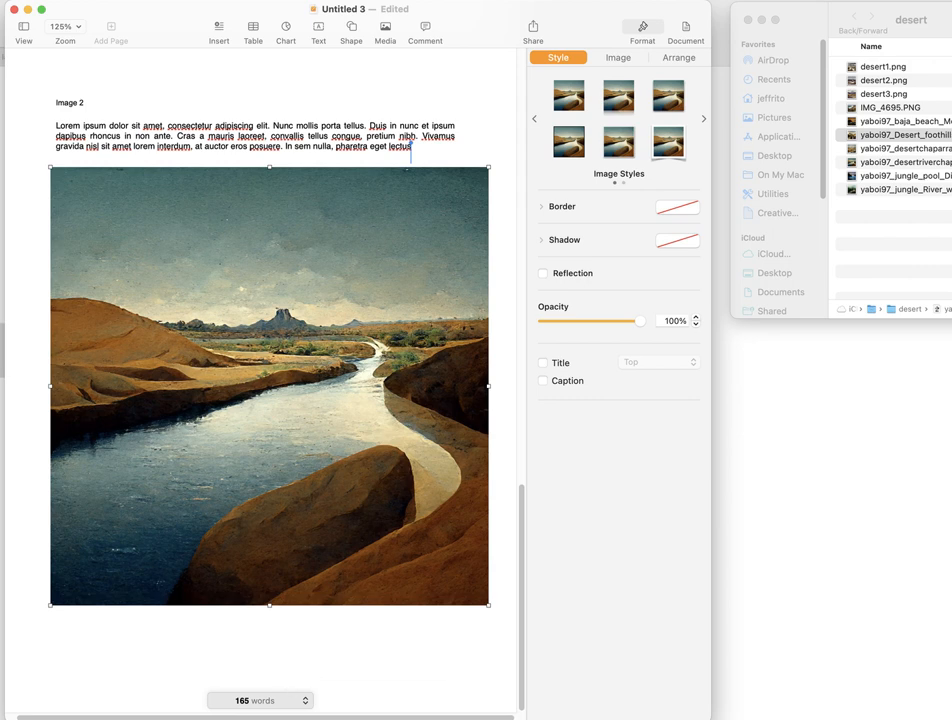
pyautogui.press('Delete')
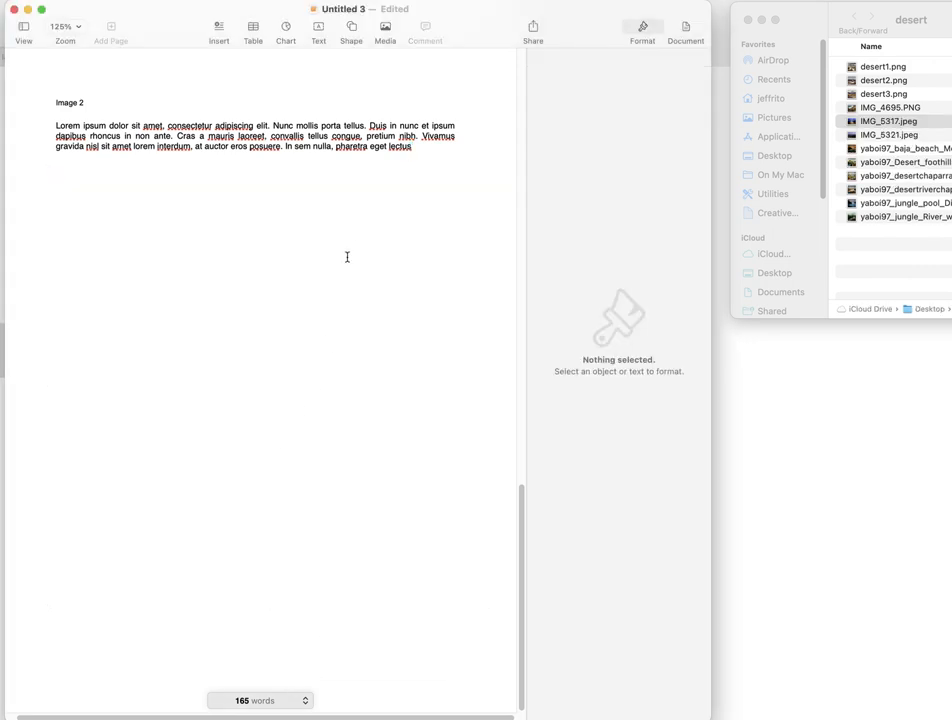
# - Insert IMG_5317.jpeg from the desert folder below the Image 2 paragraph and shrink it, keeping it aligned with the text's left edge
pyautogui.click(326, 240)
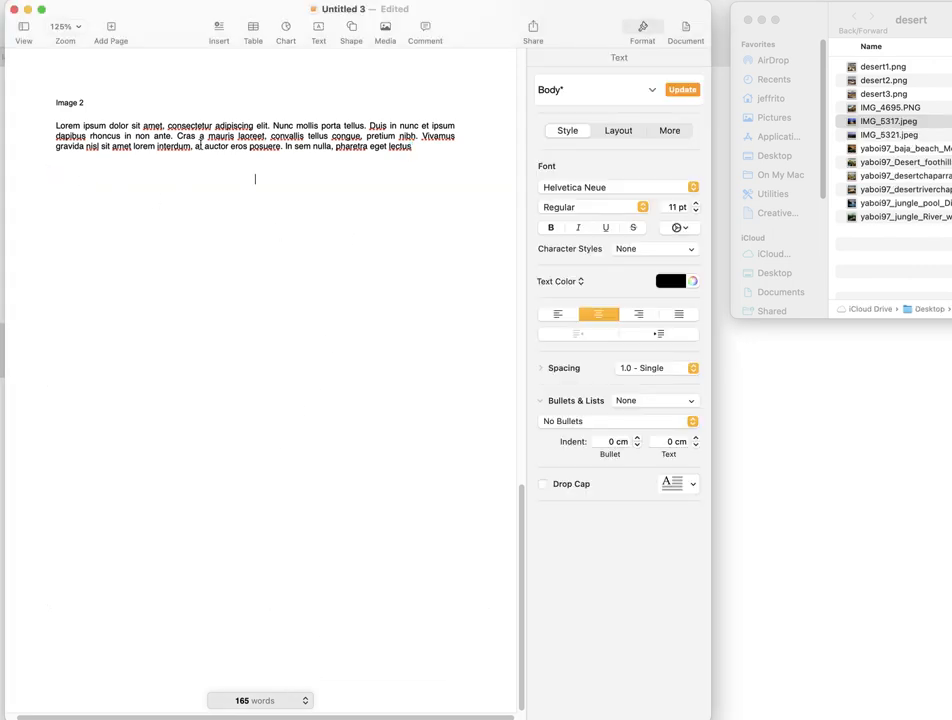
pyautogui.moveTo(853, 122); pyautogui.dragTo(264, 347)
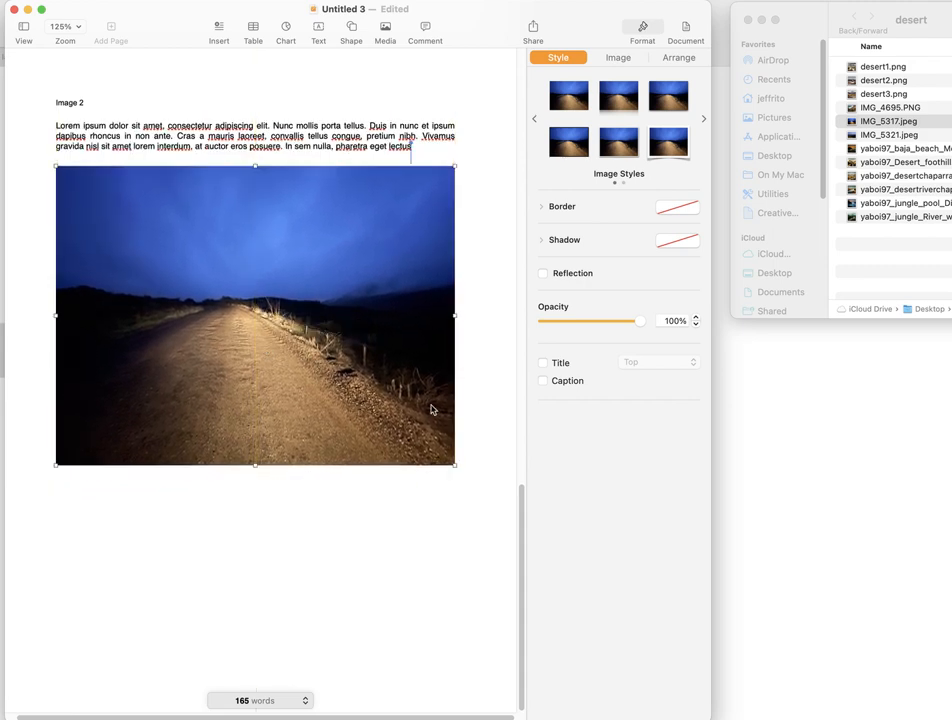
pyautogui.moveTo(454, 464); pyautogui.dragTo(406, 349)
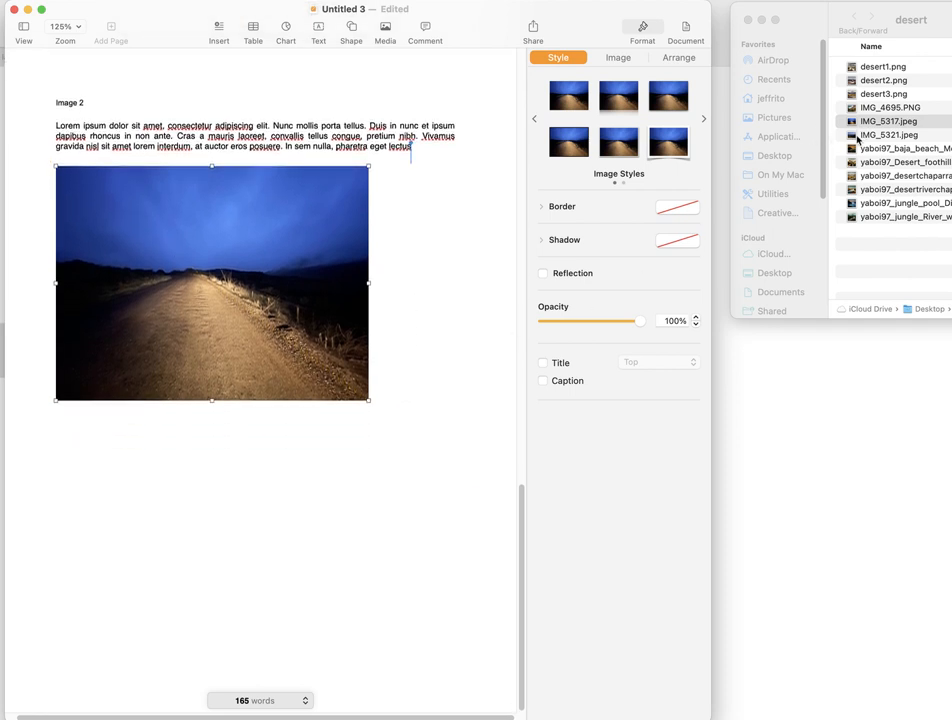
# - Insert IMG_5321.jpeg below the road photo, shrink it to the same width and align its edges with the photo above
pyautogui.moveTo(852, 138); pyautogui.dragTo(229, 510)
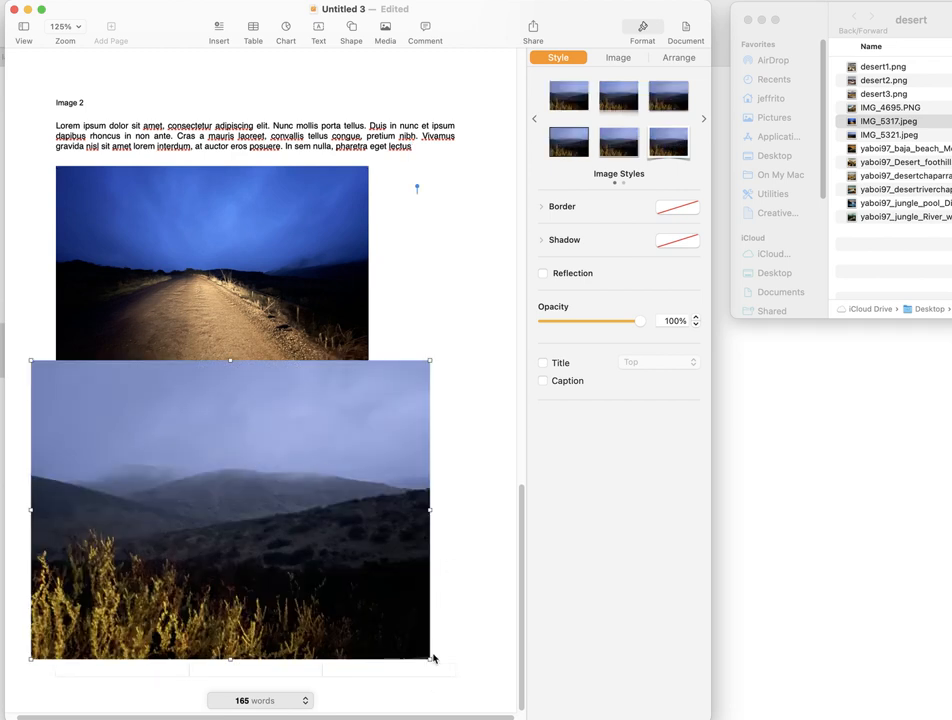
pyautogui.moveTo(430, 657); pyautogui.dragTo(351, 600)
pyautogui.moveTo(283, 557); pyautogui.dragTo(310, 600)
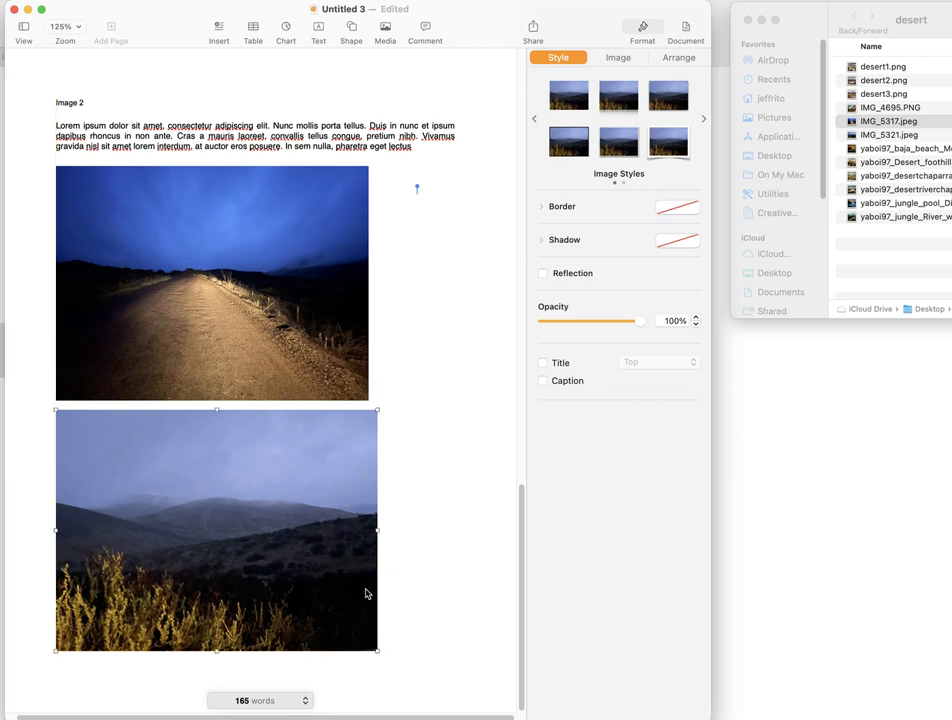
pyautogui.scroll(1, 465, 411)
pyautogui.scroll(-1, 464, 412)
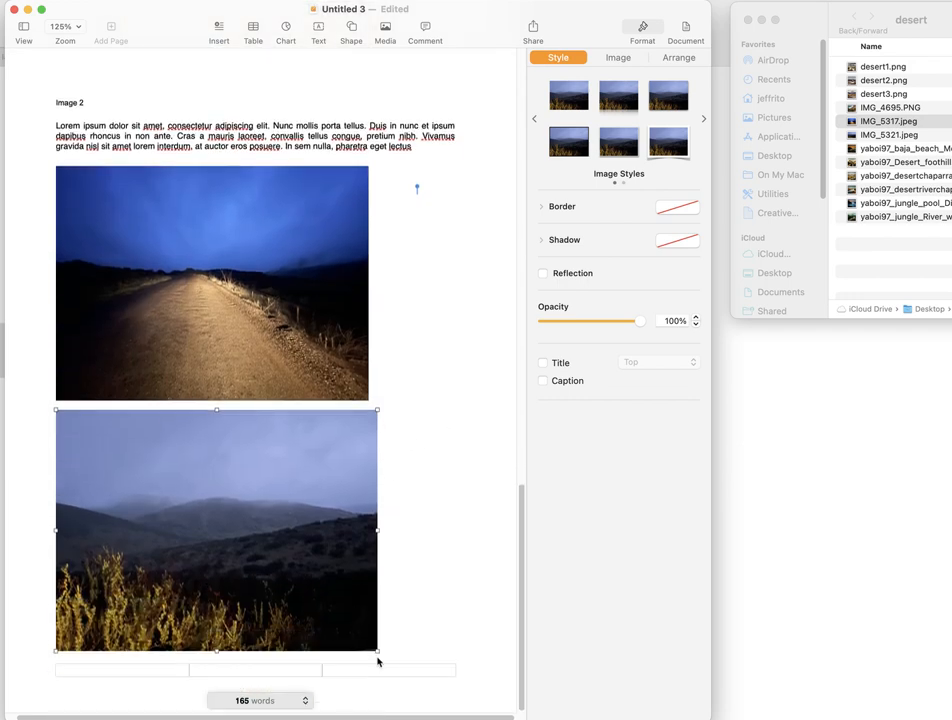
pyautogui.moveTo(377, 650); pyautogui.dragTo(368, 643)
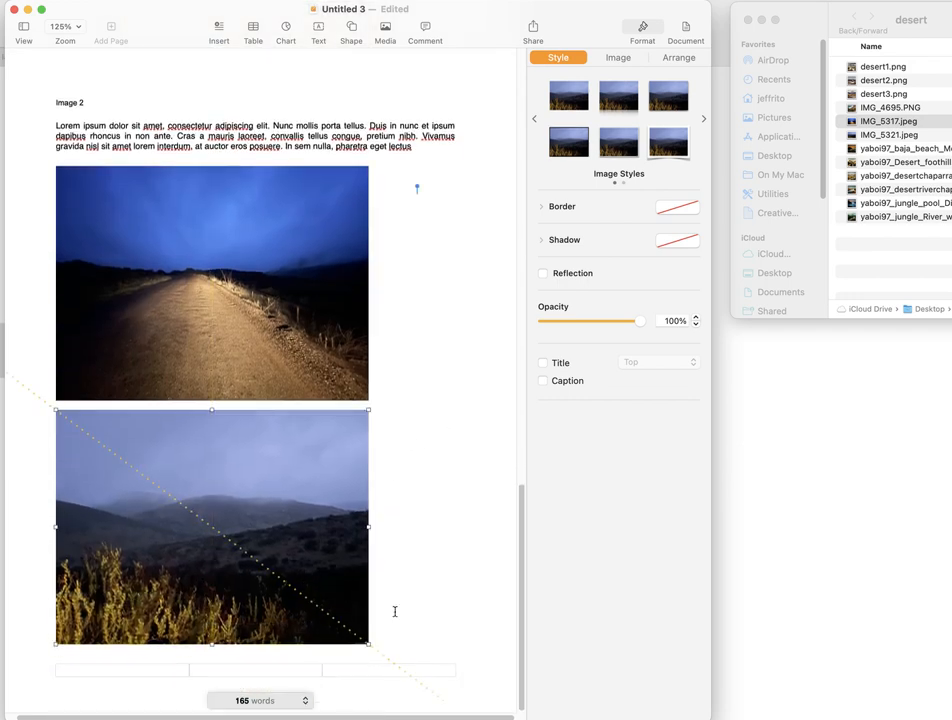
# - Try adding blank lines after the Image 2 paragraph and beside the photos, removing them again
pyautogui.scroll(10, 459, 378)
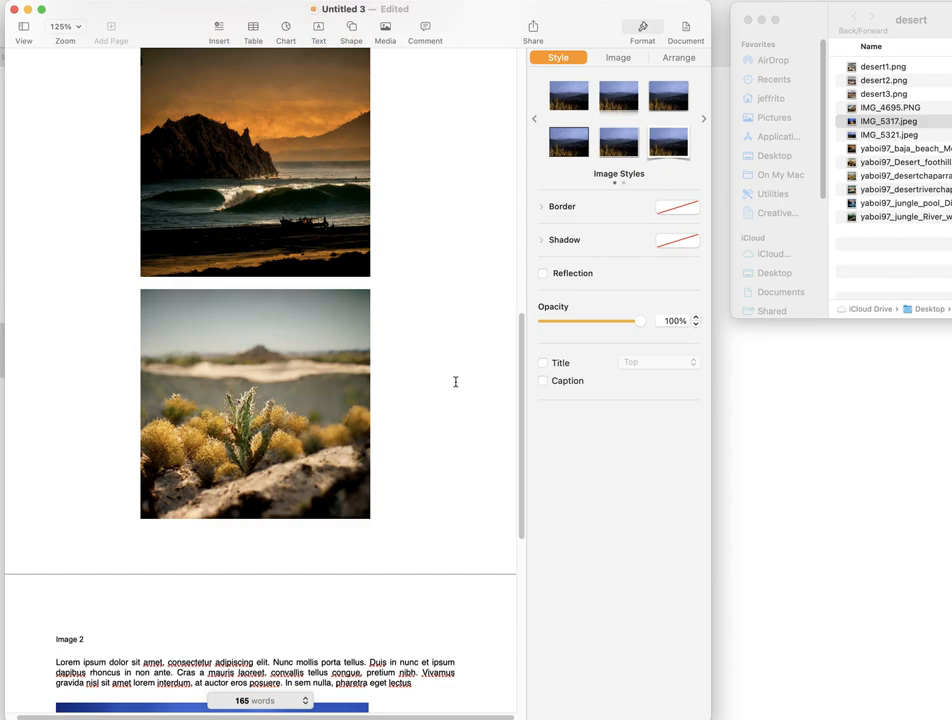
pyautogui.scroll(15, 452, 384)
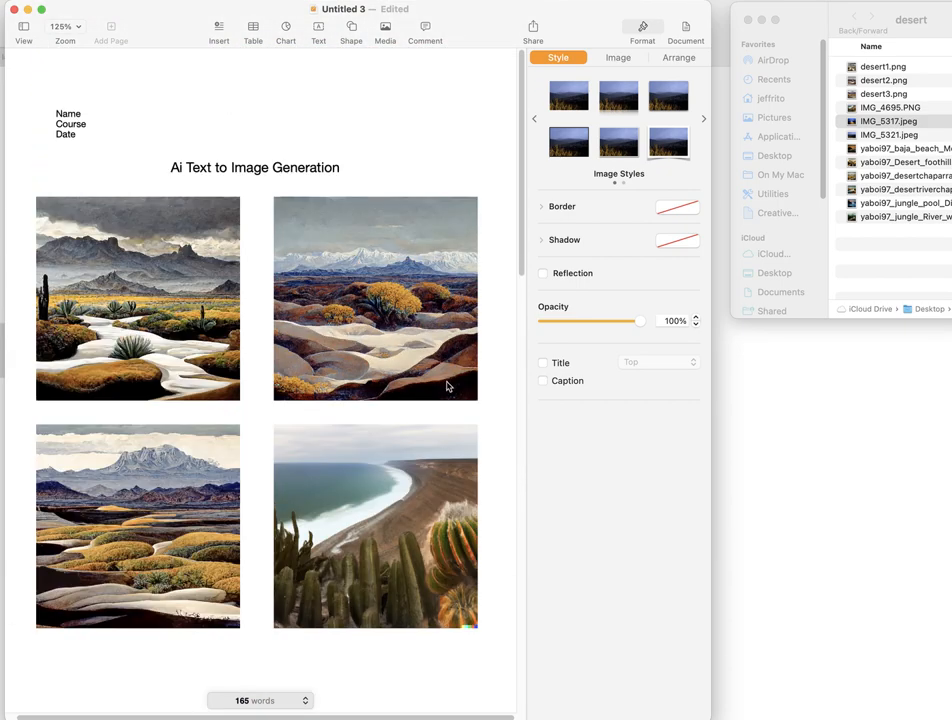
pyautogui.scroll(-20, 440, 385)
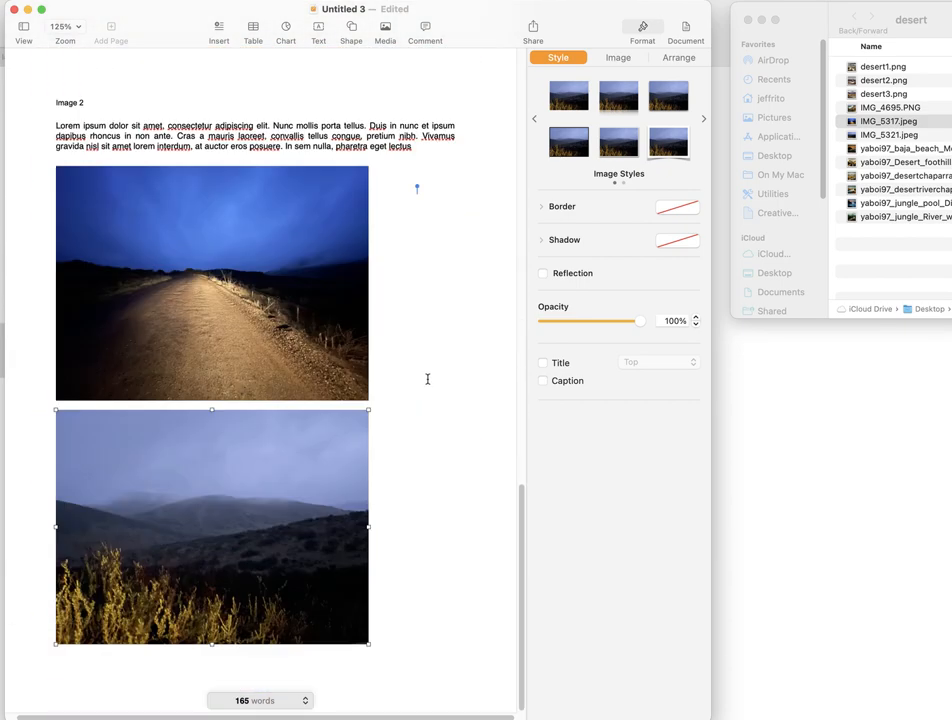
pyautogui.click(153, 694)
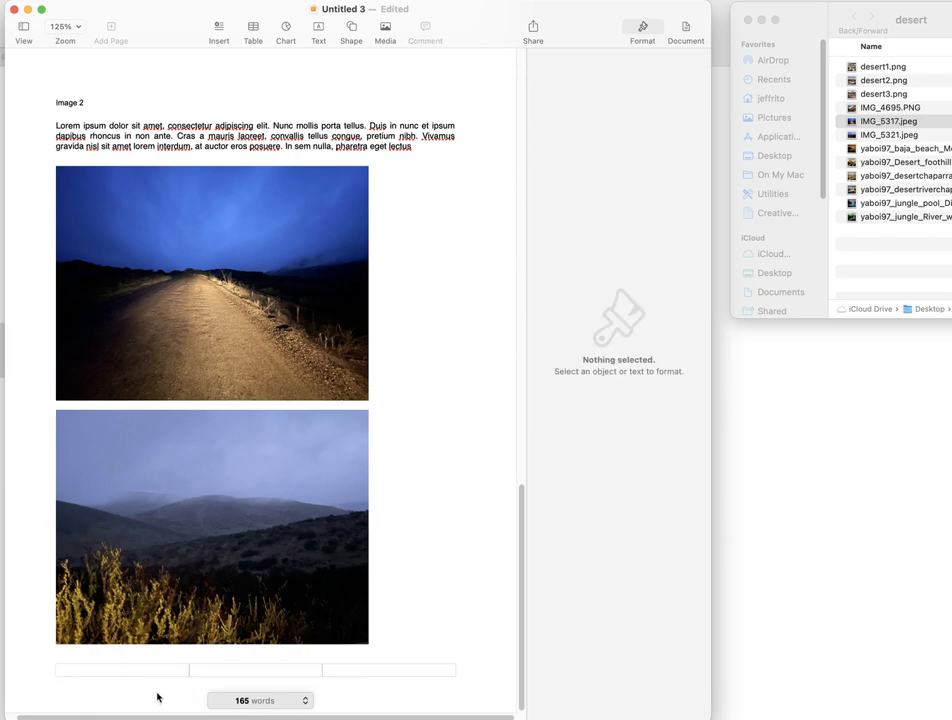
pyautogui.click(434, 158)
pyautogui.press('Return')
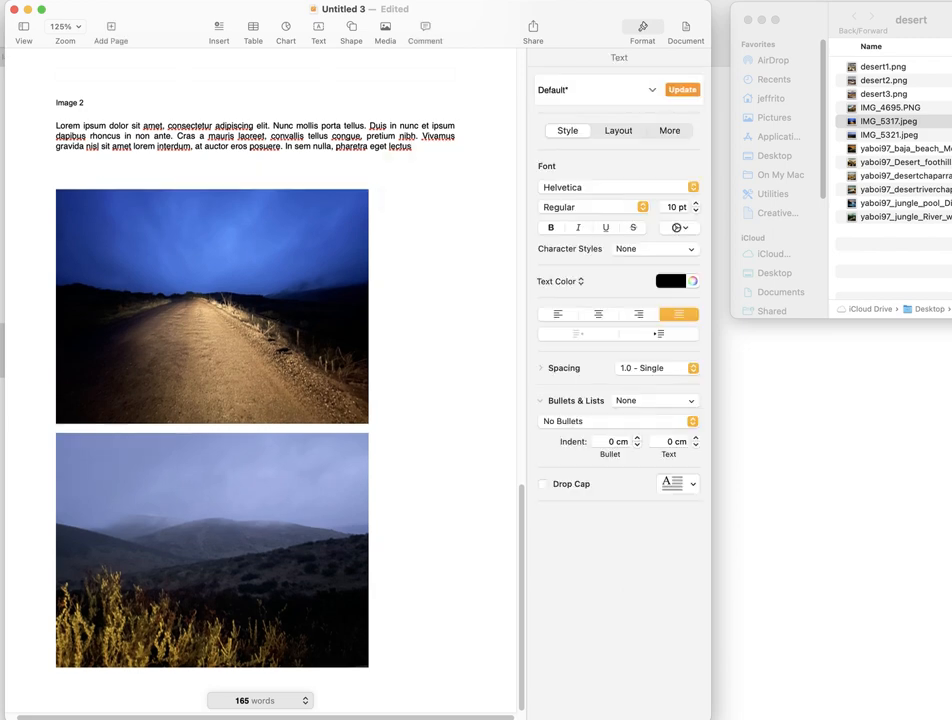
pyautogui.press('BackSpace')
pyautogui.click(382, 578)
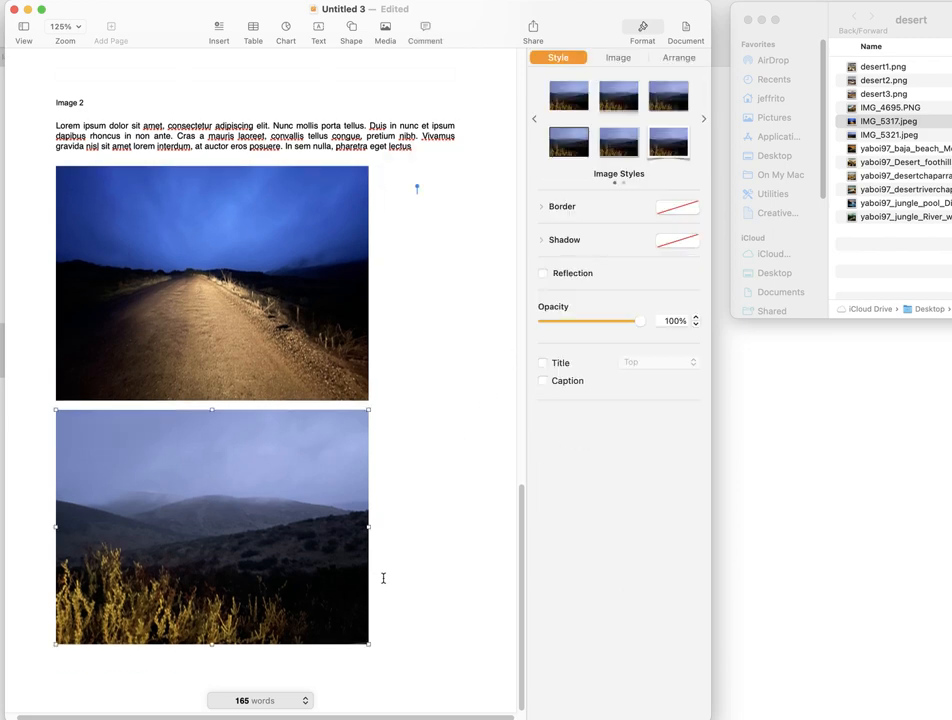
pyautogui.click(382, 585)
pyautogui.press('Return')
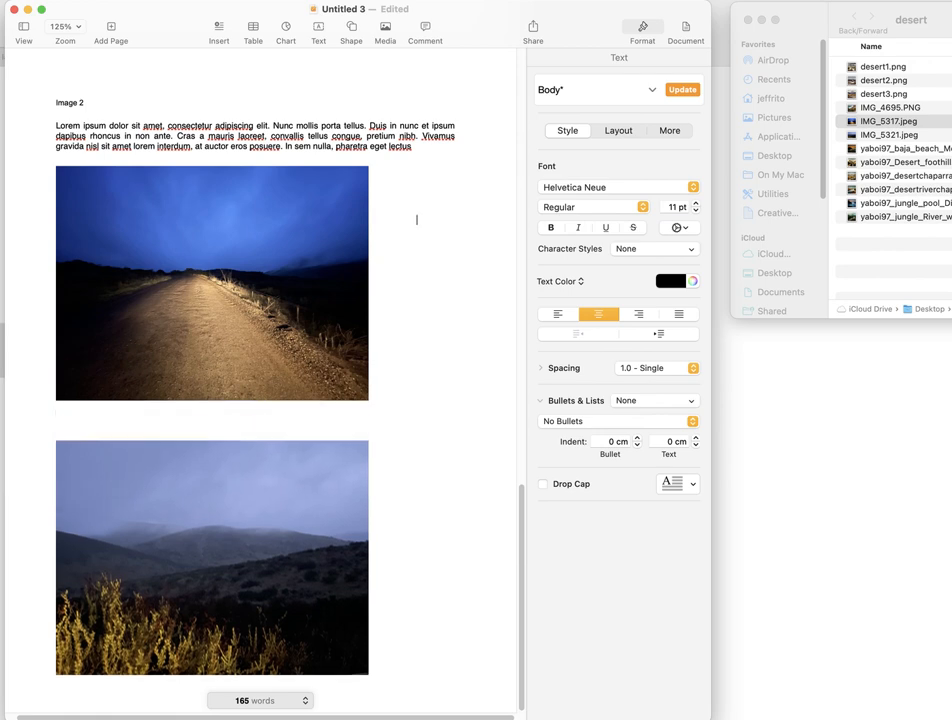
pyautogui.press('BackSpace')
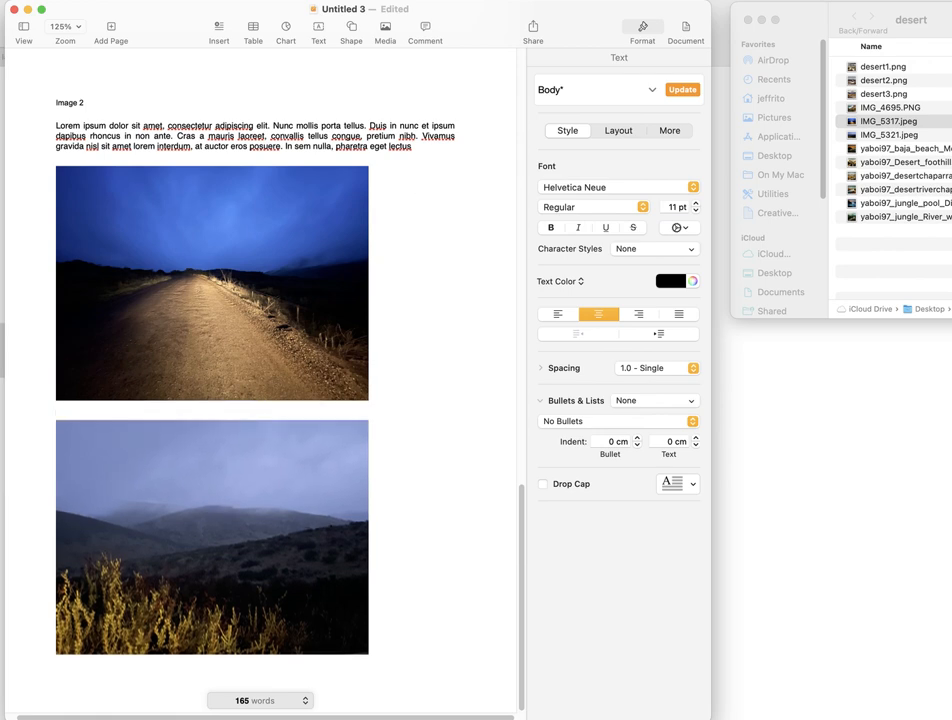
pyautogui.press('BackSpace')
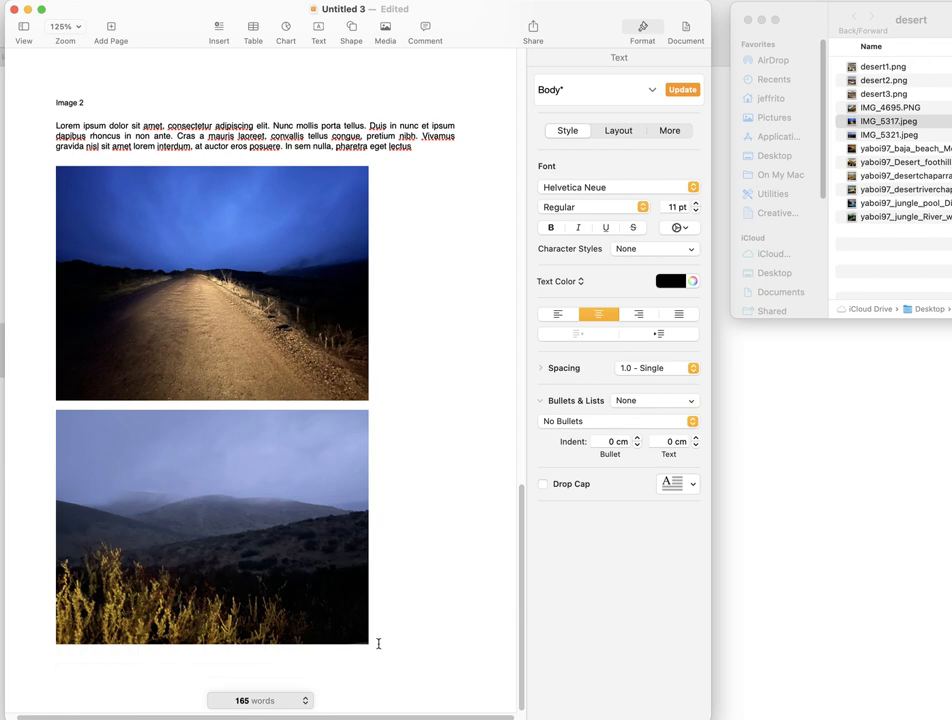
# - Add the caption "#1" at the start of the fourth page, followed by a new line
pyautogui.scroll(-5, 363, 455)
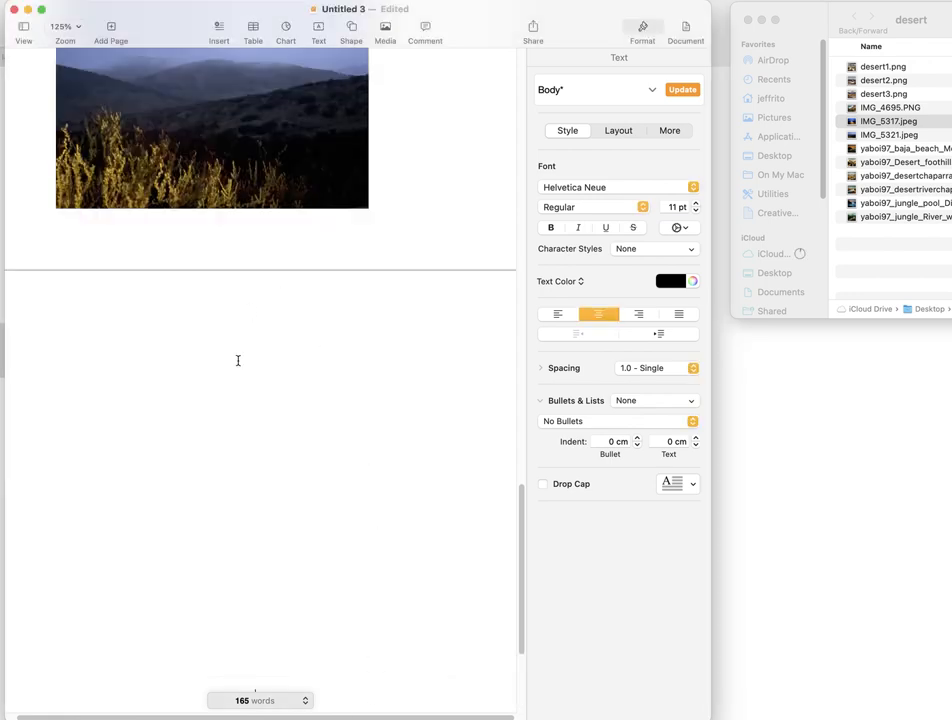
pyautogui.click(209, 324)
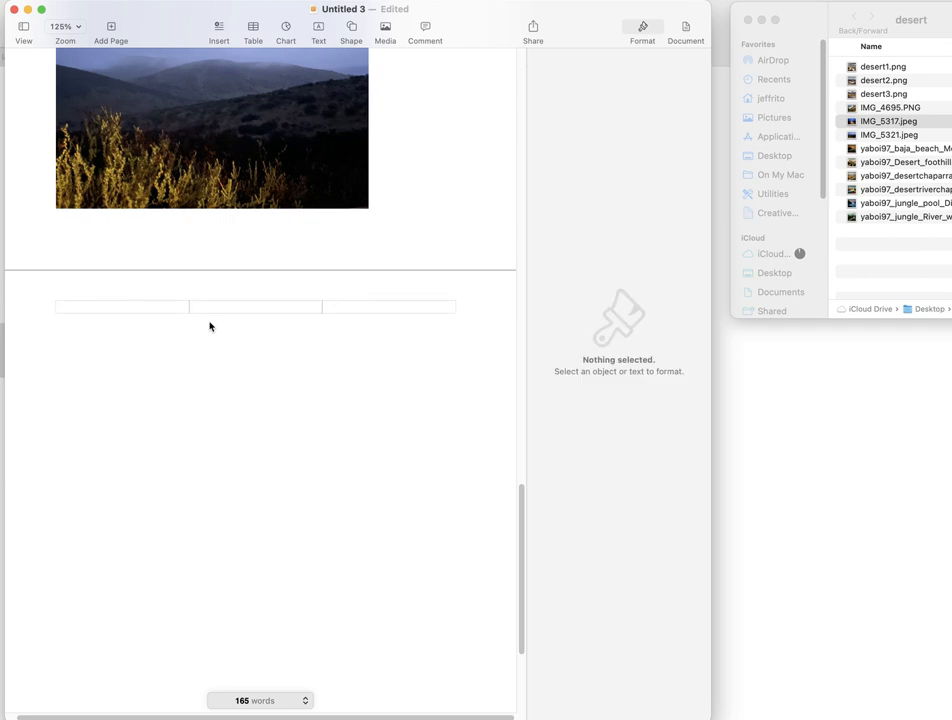
pyautogui.click(212, 355)
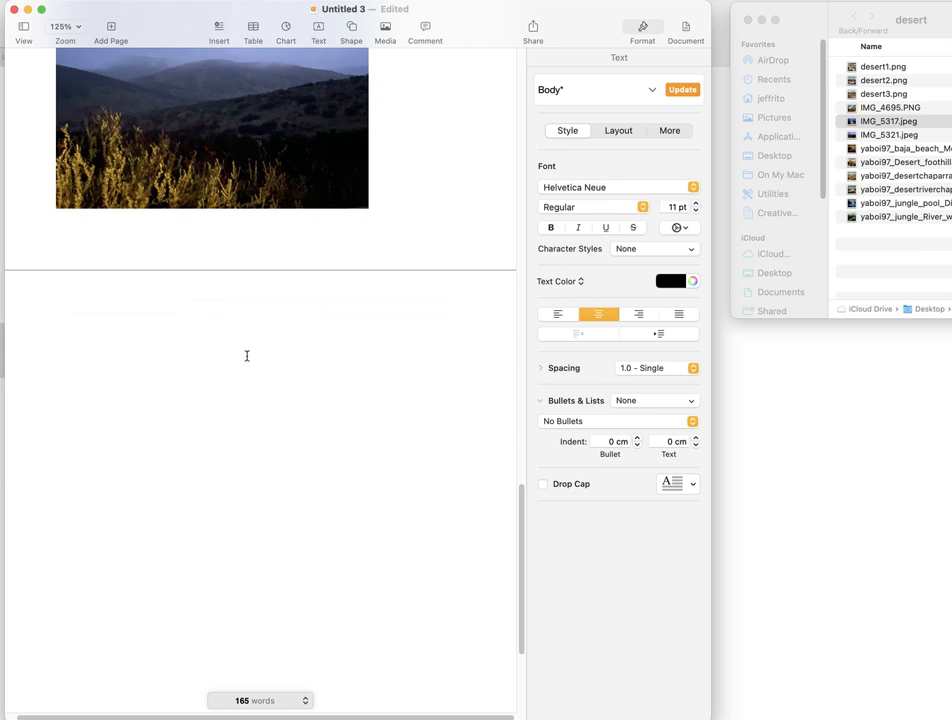
pyautogui.write('#1')
pyautogui.press('Return')
# - Insert the jungle river image from the desert folder below the #1 caption, enlarge it to nearly the page width and centre it
pyautogui.moveTo(851, 221); pyautogui.dragTo(337, 483)
pyautogui.scroll(-5, 300, 420)
pyautogui.moveTo(210, 270); pyautogui.dragTo(221, 346)
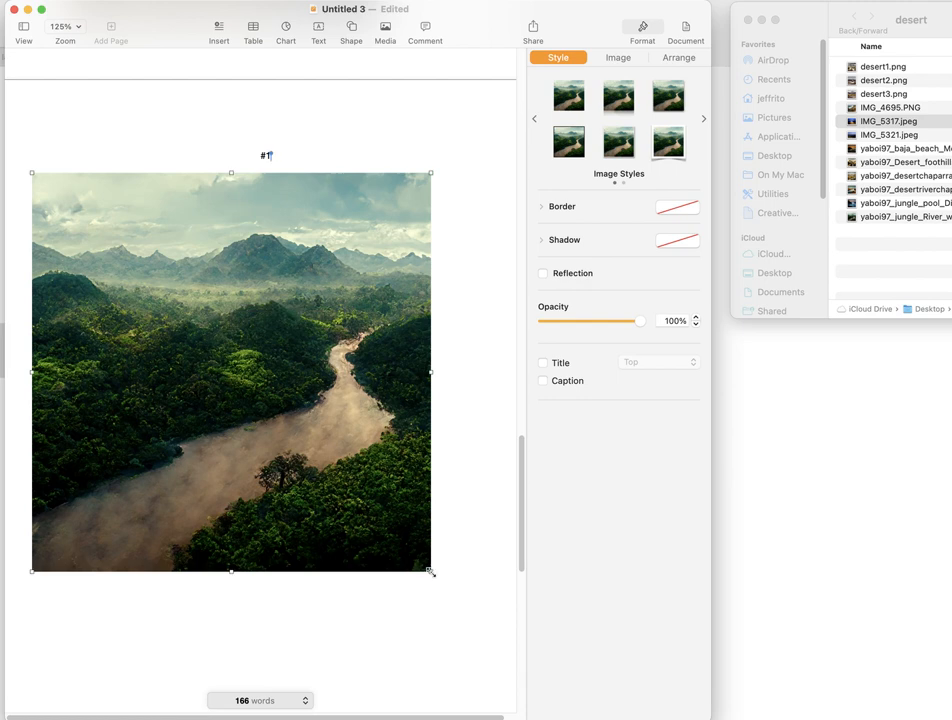
pyautogui.moveTo(432, 572); pyautogui.dragTo(471, 673)
pyautogui.moveTo(319, 446); pyautogui.dragTo(318, 450)
pyautogui.scroll(-3, 326, 330)
pyautogui.scroll(12, 349, 388)
pyautogui.scroll(15, 349, 388)
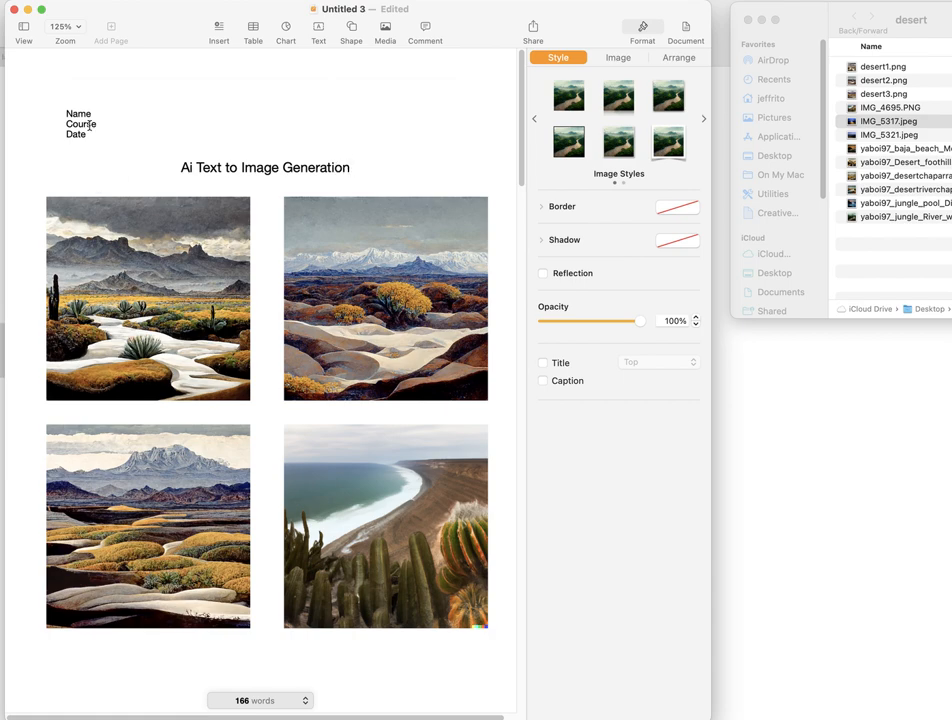
pyautogui.scroll(-15, 185, 135)
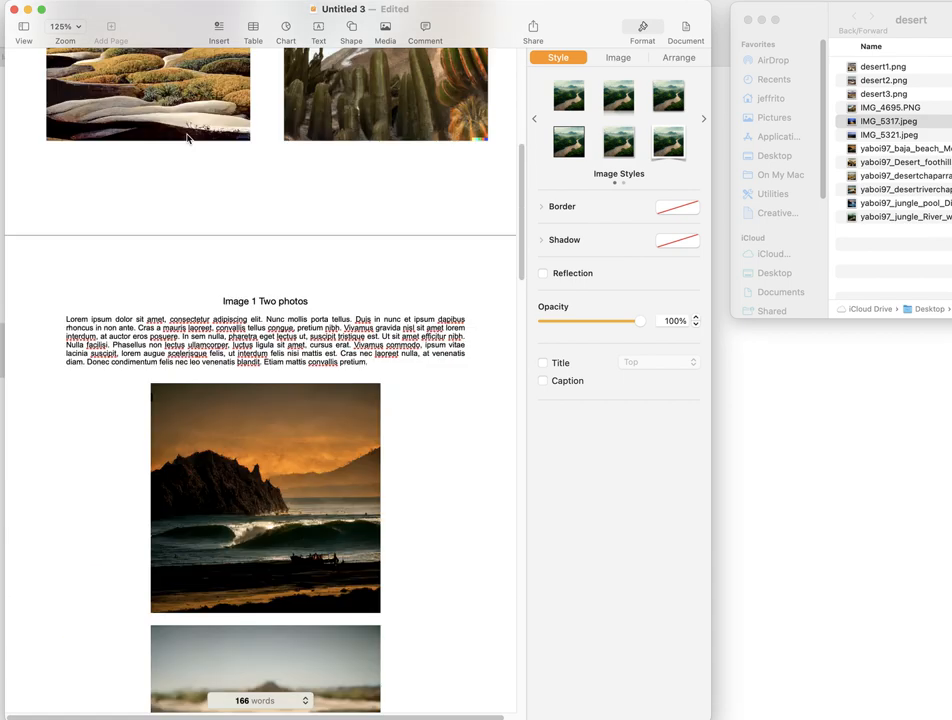
pyautogui.scroll(-15, 186, 137)
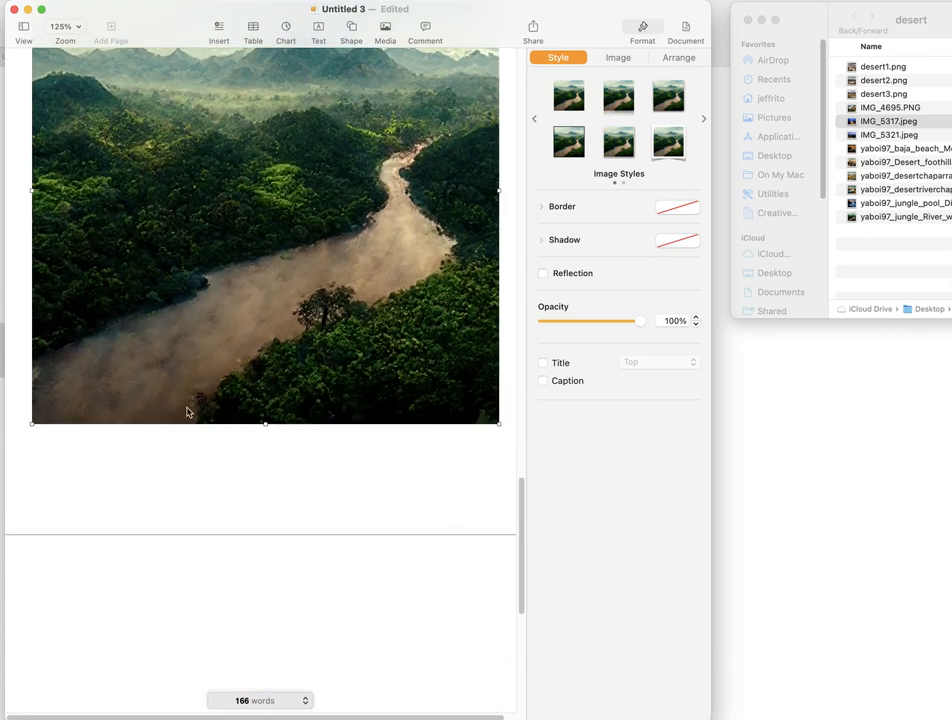
# - Add the caption "#2" at the start of the page after the jungle river image, followed by a new line
pyautogui.click(194, 450)
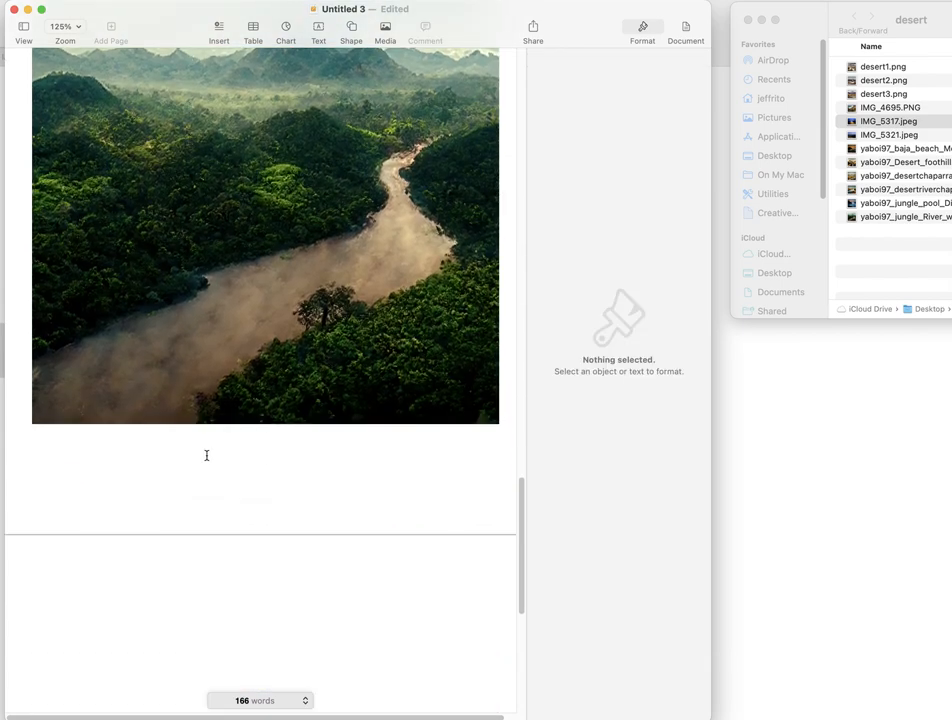
pyautogui.click(204, 453)
pyautogui.scroll(-6, 204, 450)
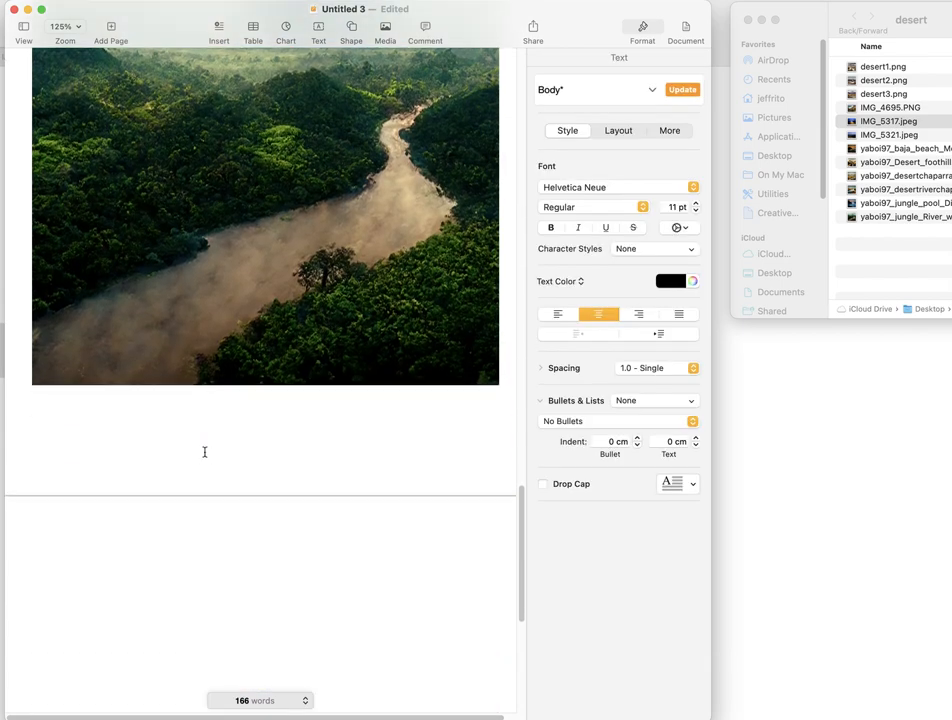
pyautogui.click(272, 281)
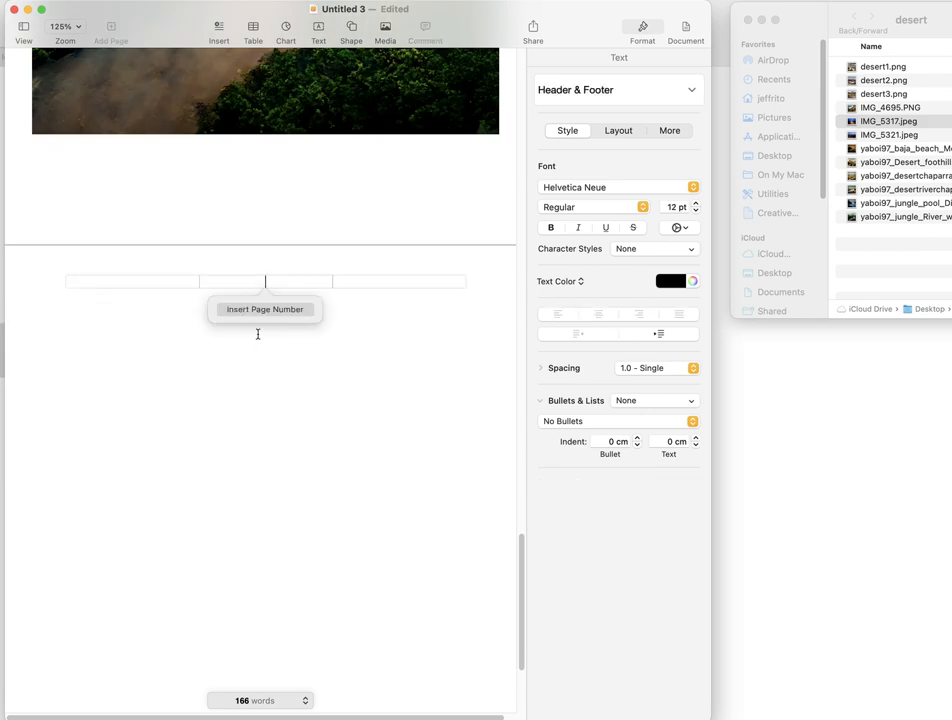
pyautogui.click(257, 365)
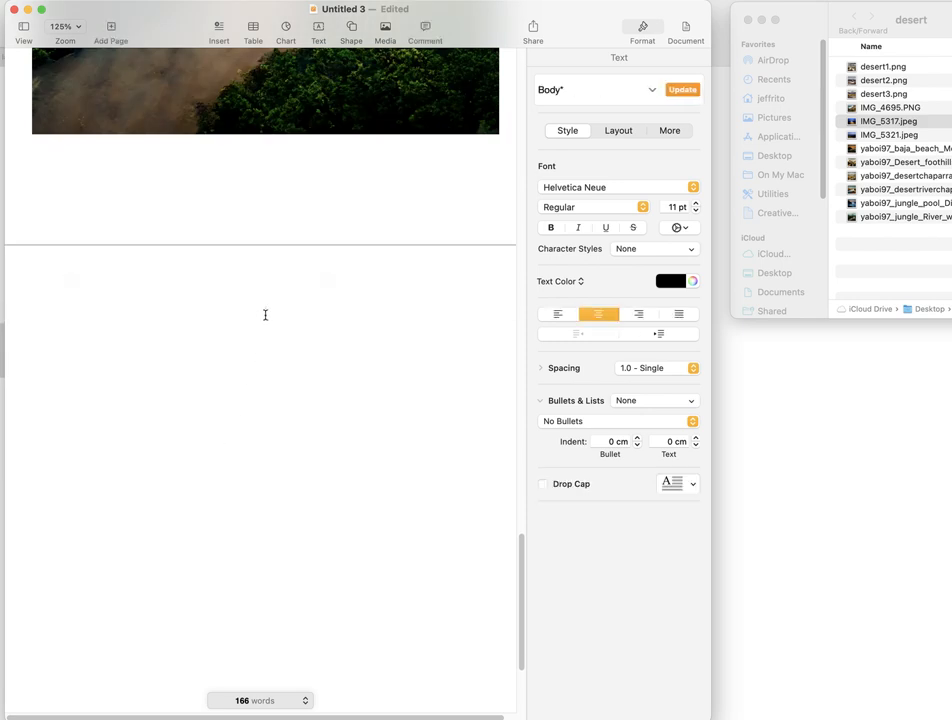
pyautogui.write('#2')
pyautogui.press('Return')
# - Insert the jungle pool image from the desert folder below the #2 caption and enlarge it to nearly the page width
pyautogui.moveTo(853, 207); pyautogui.dragTo(287, 442)
pyautogui.scroll(-5, 287, 442)
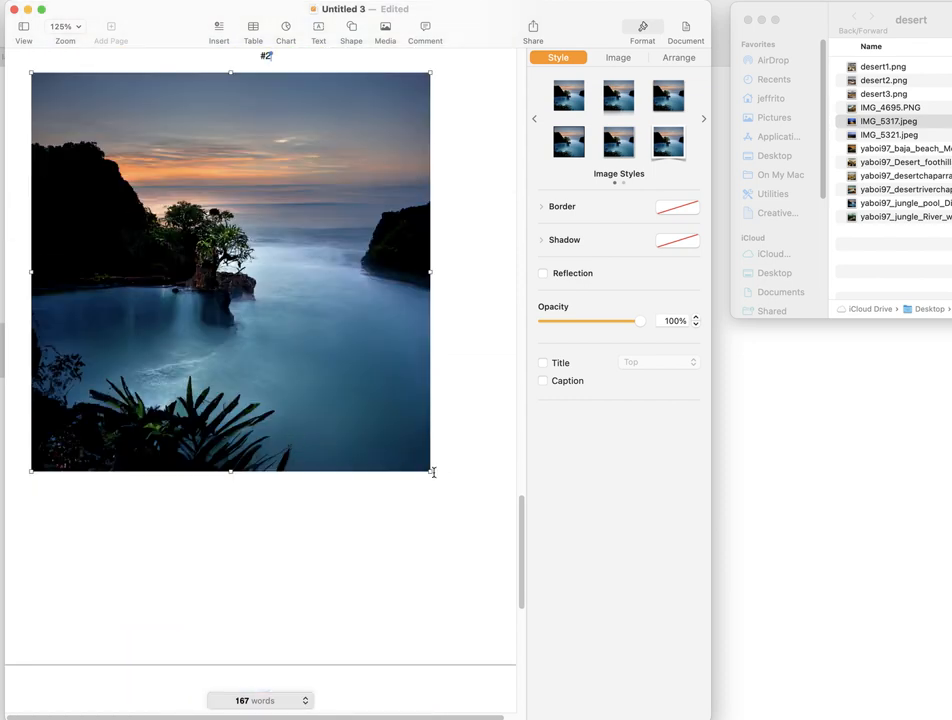
pyautogui.moveTo(429, 470); pyautogui.dragTo(481, 554)
pyautogui.scroll(5, 335, 400)
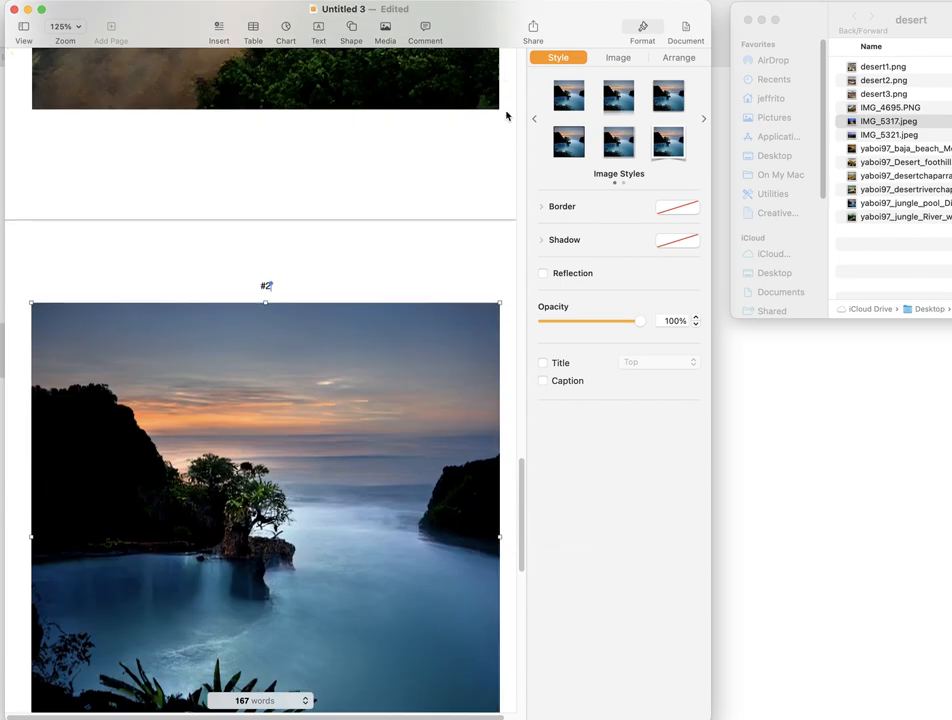
# - Remove the blank lines on the empty last page so the document ends below the jungle pool image
pyautogui.scroll(10, 350, 341)
pyautogui.scroll(-8, 345, 352)
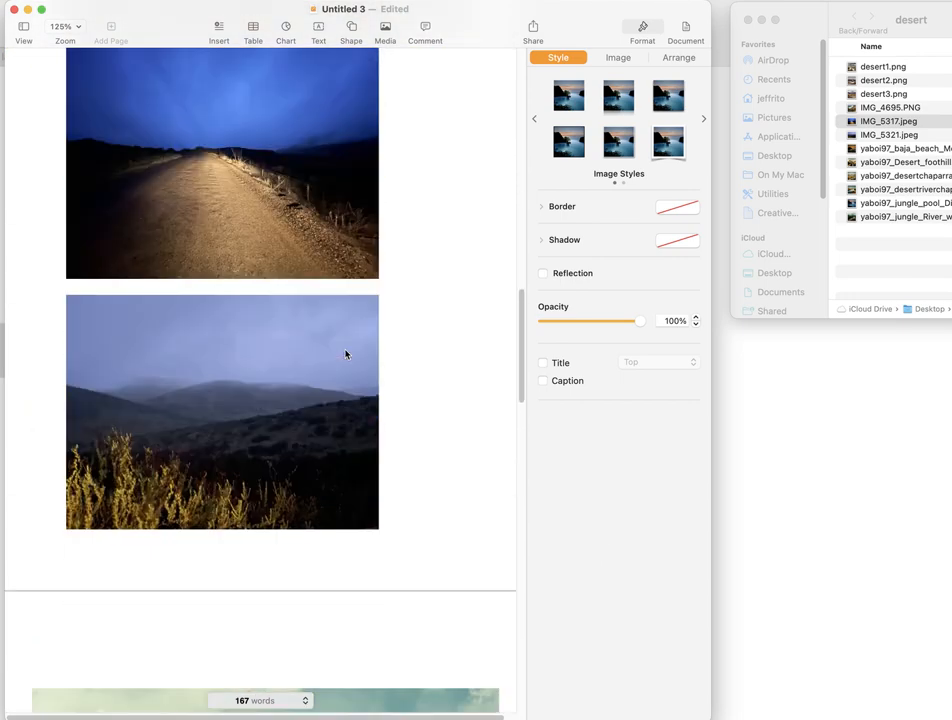
pyautogui.scroll(-15, 341, 351)
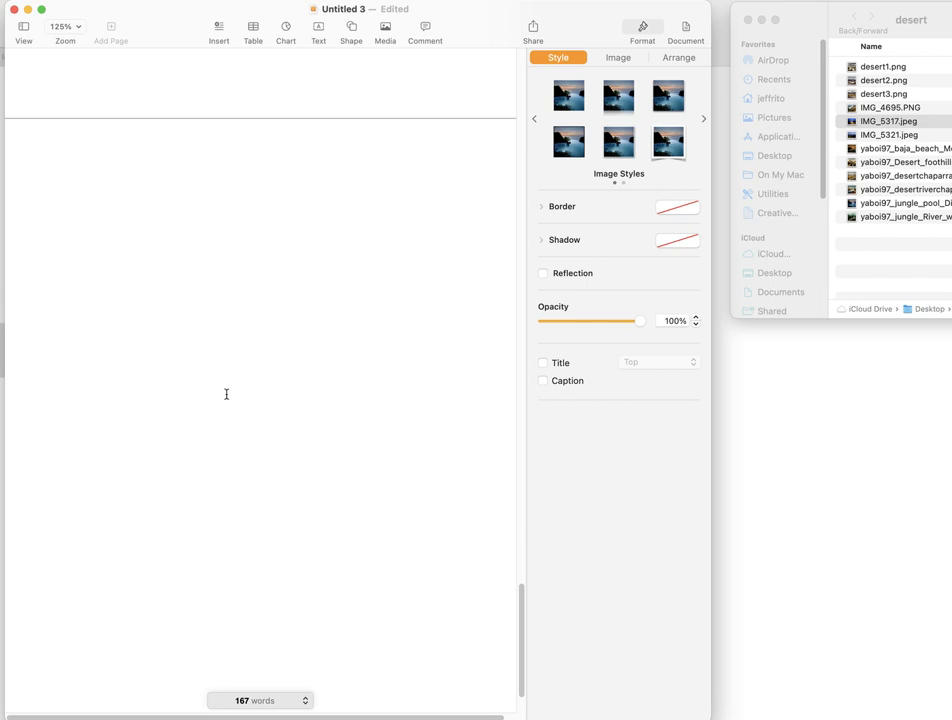
pyautogui.click(223, 399)
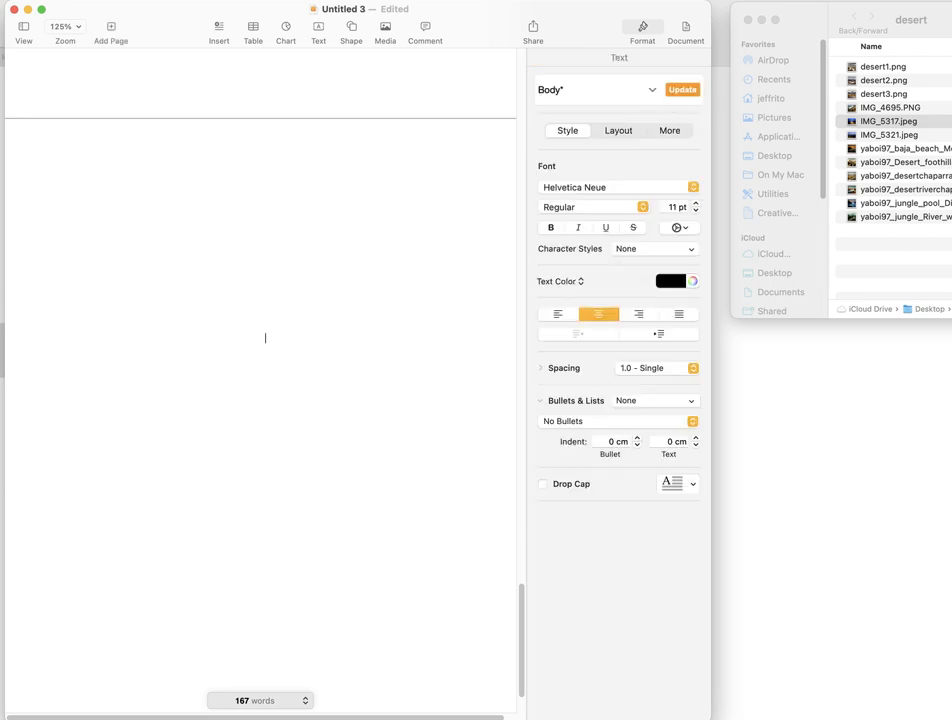
pyautogui.press('Up')
pyautogui.press('Up')
pyautogui.press('Up')
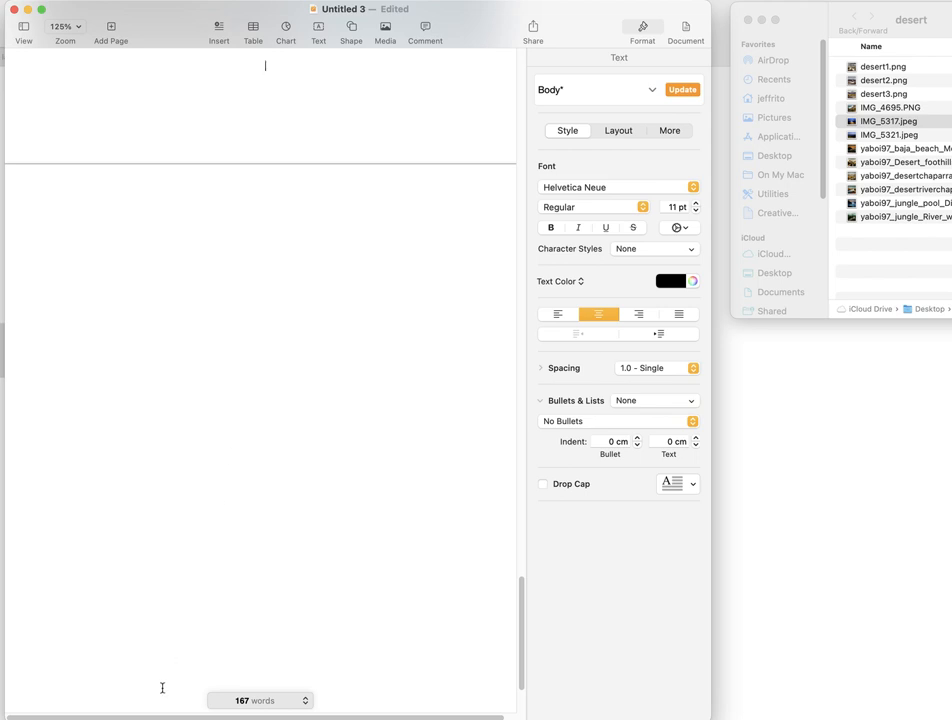
pyautogui.press('super+v')
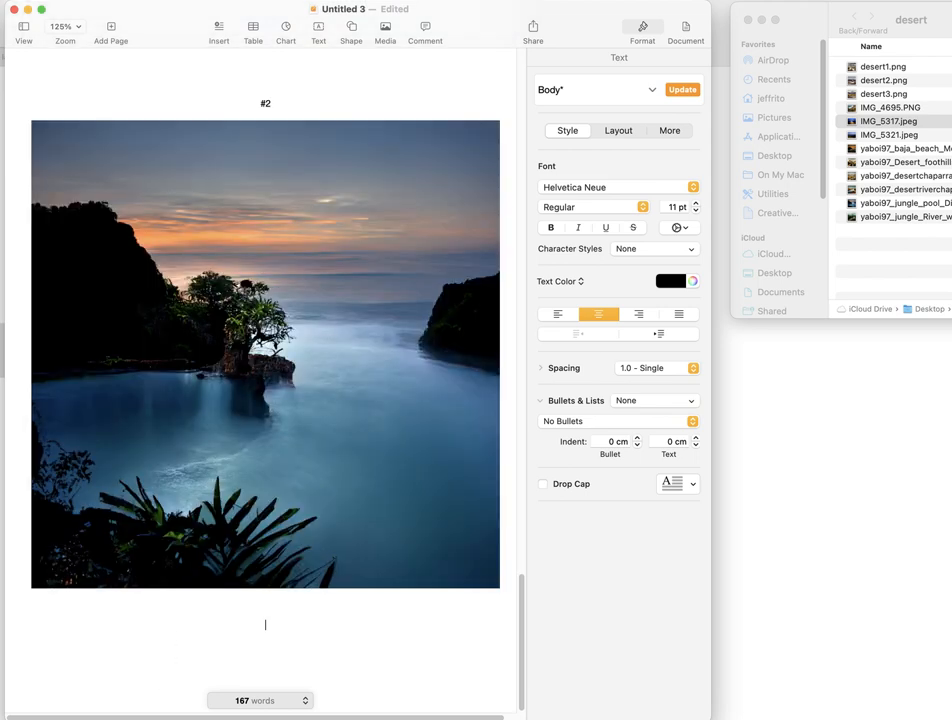
# - Set the font size of the Name, Course and Date lines on the first page to 9 pt
pyautogui.scroll(20, 191, 64)
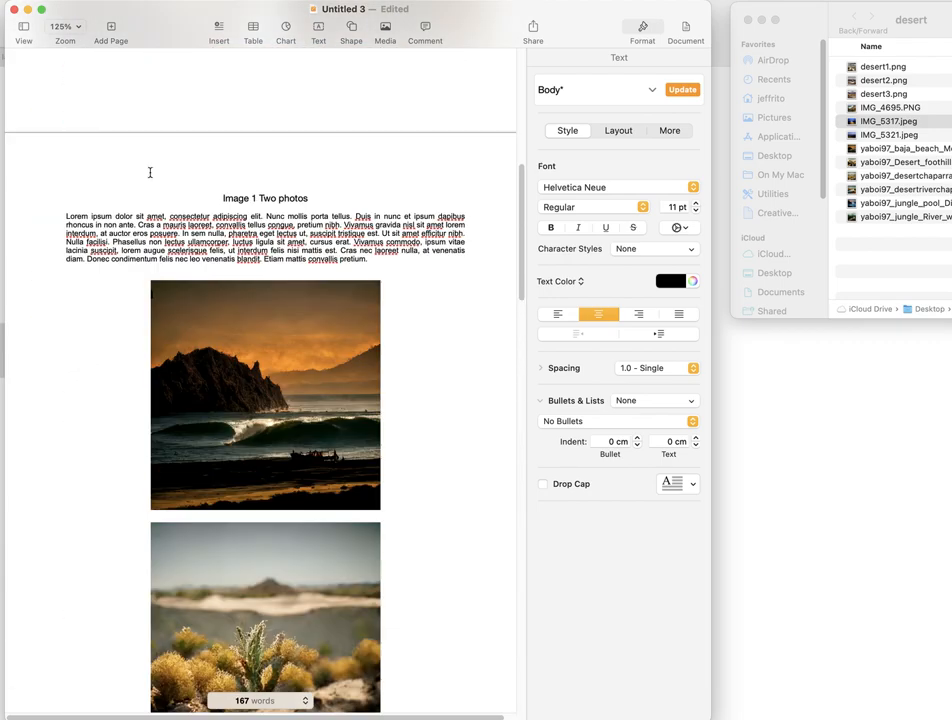
pyautogui.scroll(10, 130, 176)
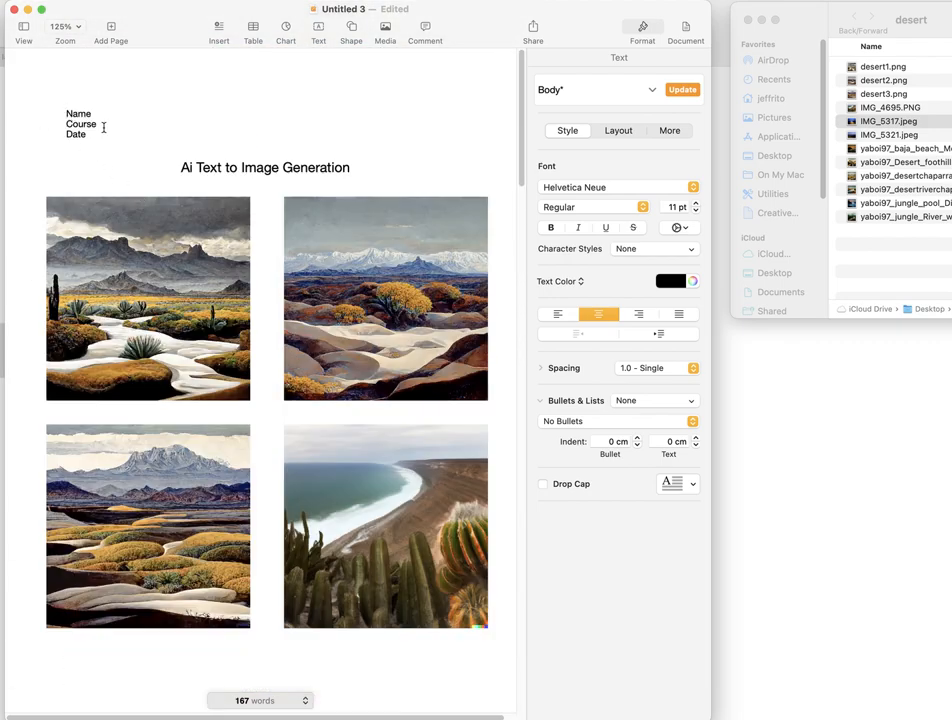
pyautogui.moveTo(93, 128); pyautogui.dragTo(61, 116)
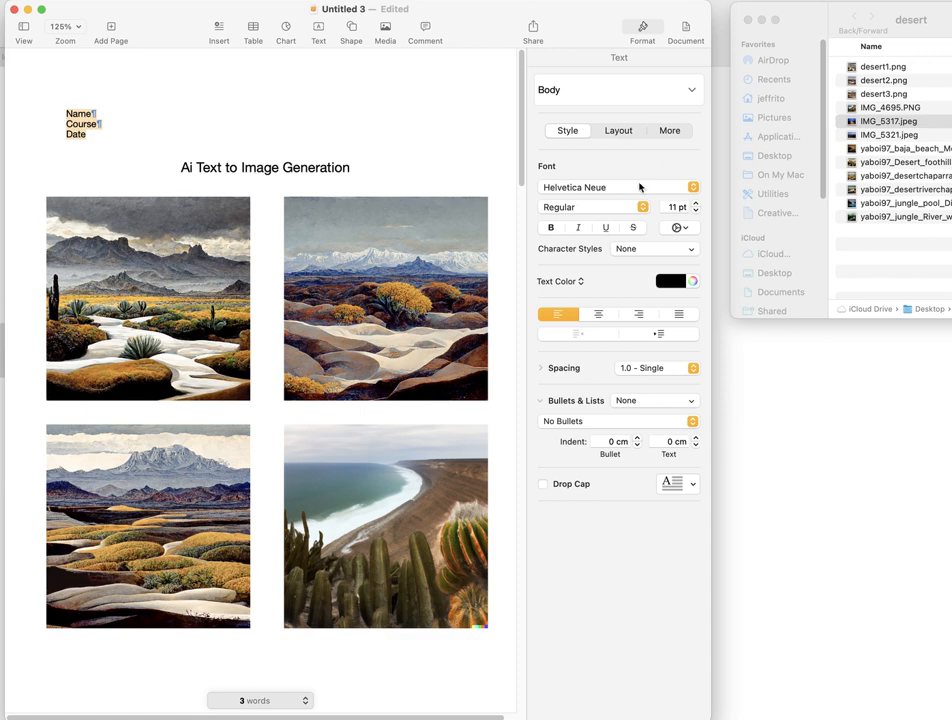
pyautogui.click(696, 211)
pyautogui.click(696, 211)
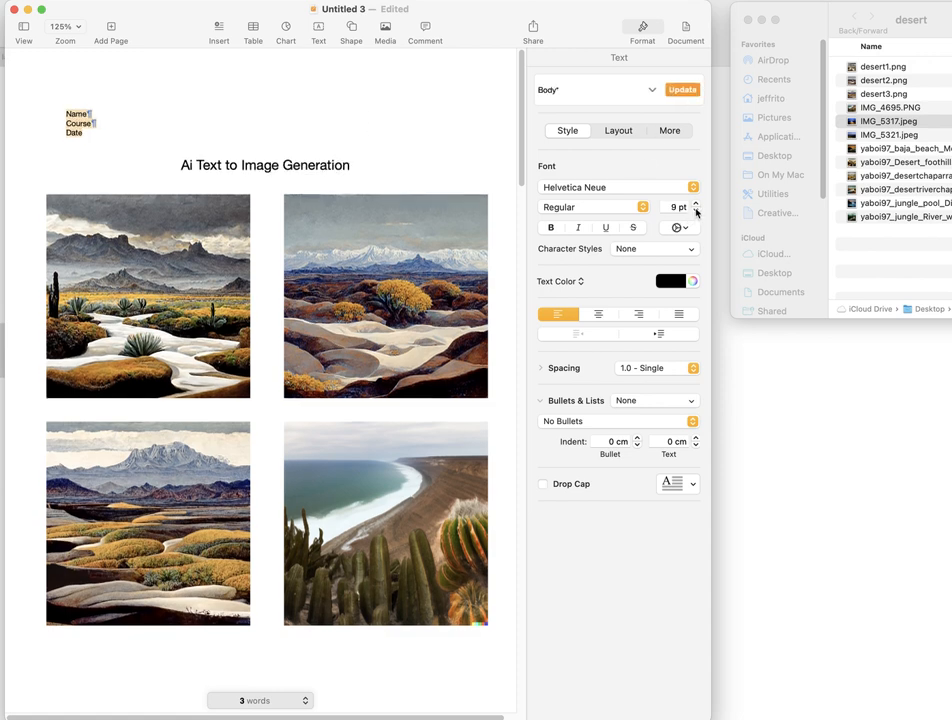
pyautogui.click(355, 136)
# - Cut the whole placeholder paragraph below the "Image 1 Two photos" caption
pyautogui.scroll(-5, 310, 250)
pyautogui.scroll(2, 310, 310)
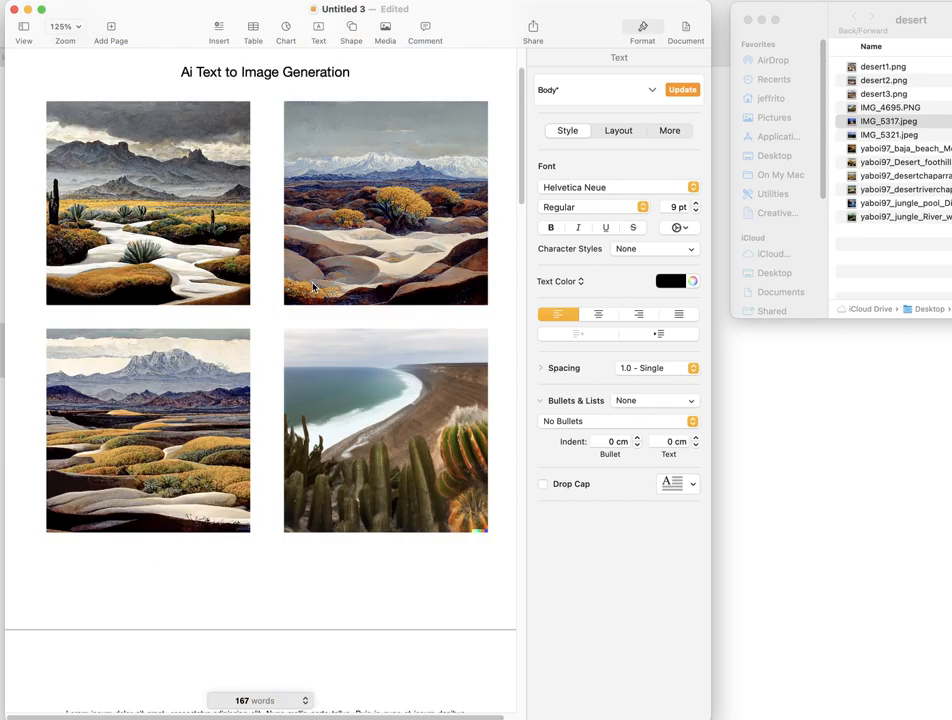
pyautogui.scroll(1, 279, 345)
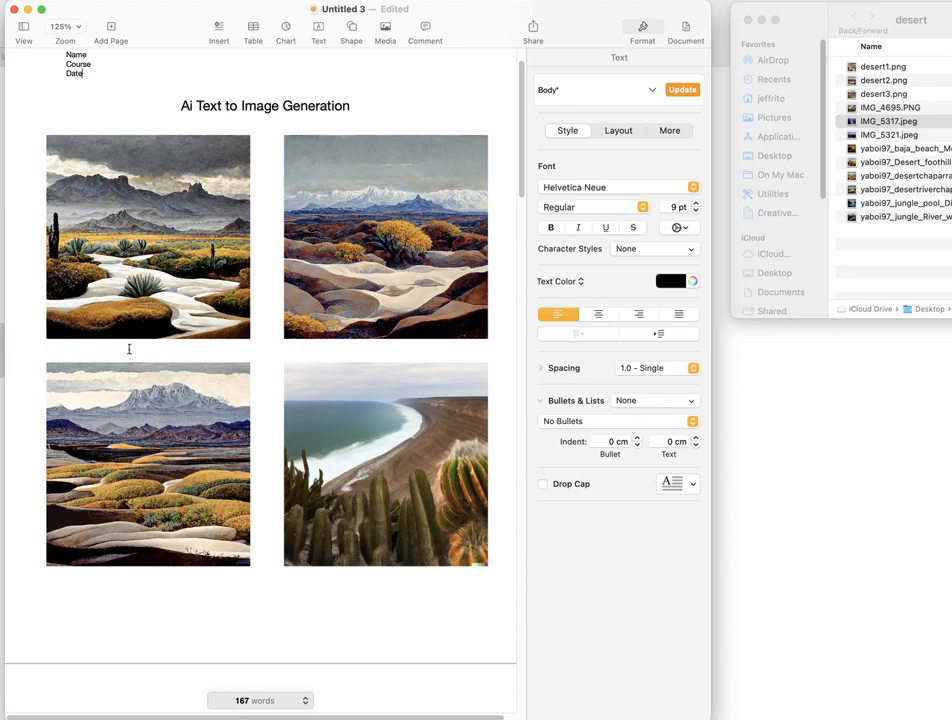
pyautogui.scroll(2, 279, 250)
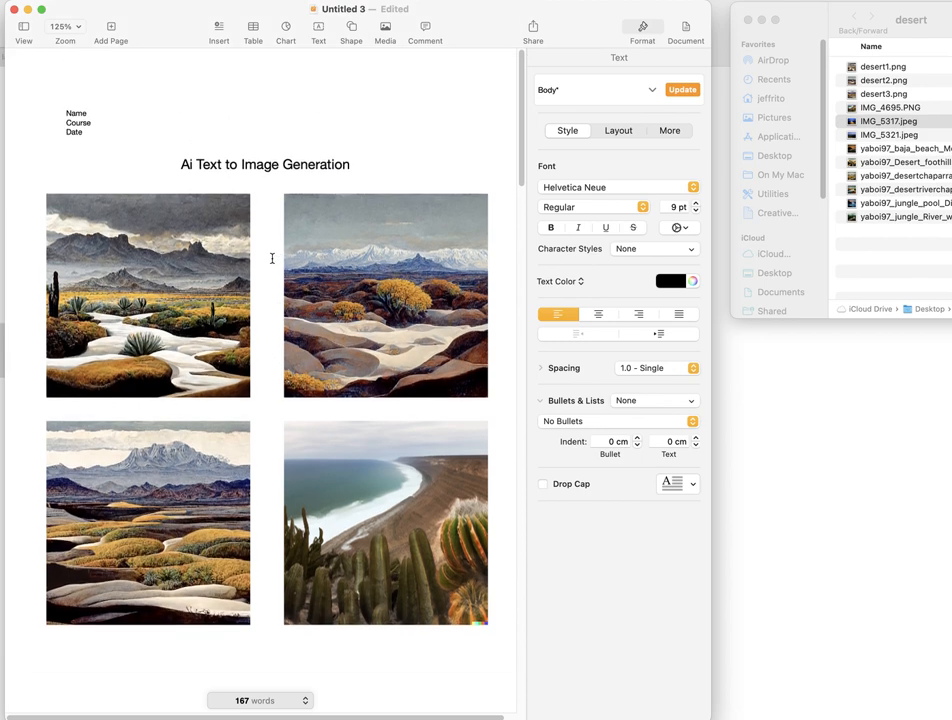
pyautogui.scroll(-5, 257, 349)
pyautogui.scroll(1, 263, 338)
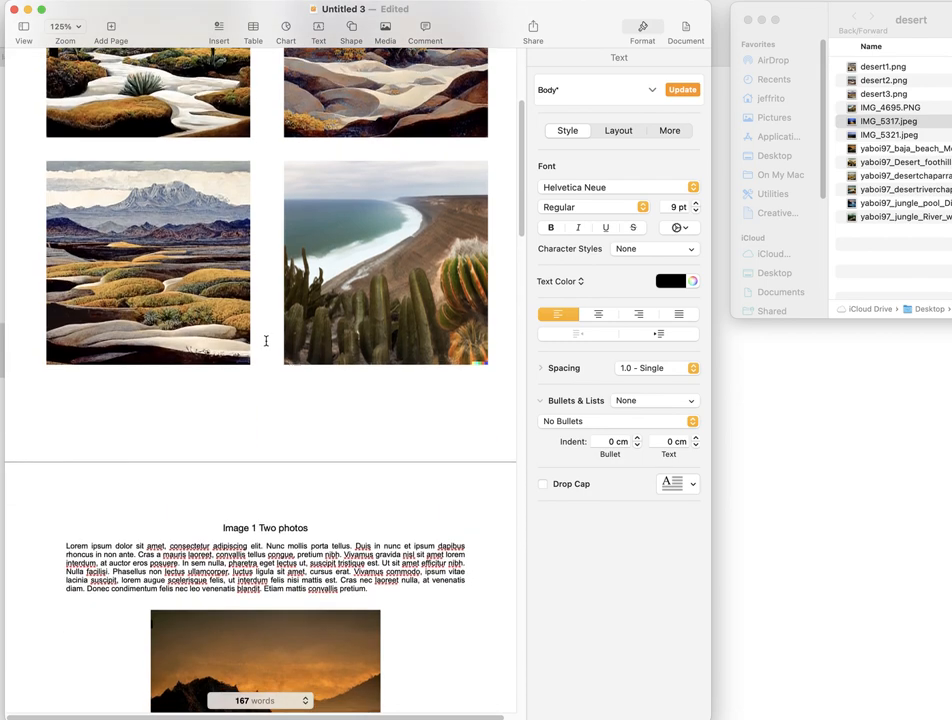
pyautogui.scroll(-1, 263, 338)
pyautogui.moveTo(64, 491); pyautogui.dragTo(386, 531)
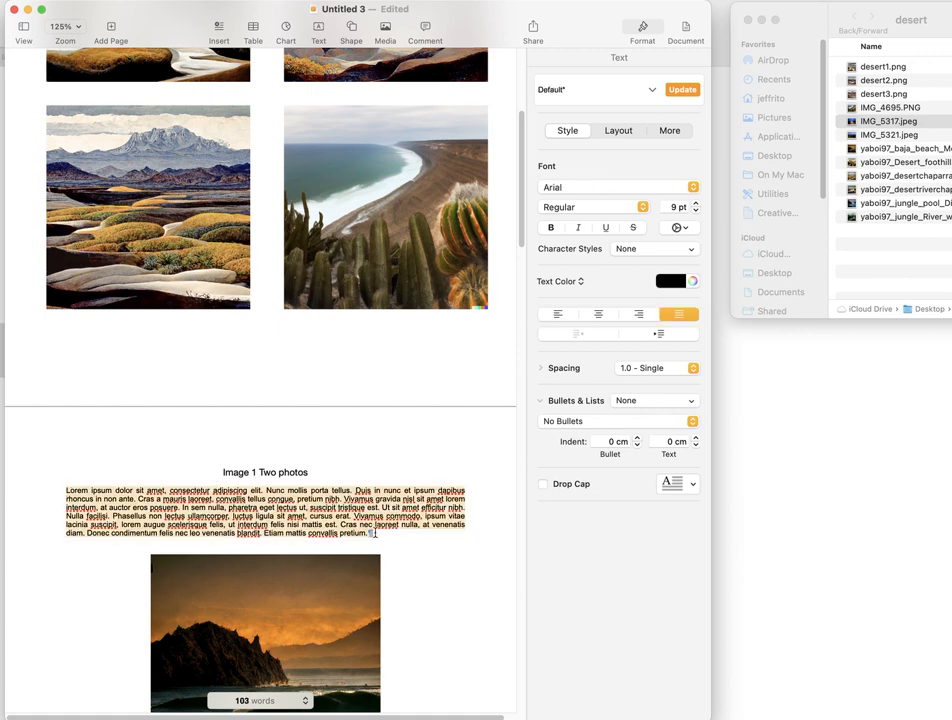
pyautogui.write('Image 2  Lorem ipsum dolor sit amet, consectetur adipiscing elit. Nunc mollis porta tellus. Duis in nunc et ipsum dapibus rhoncus in non ante. Cras a mauris laoreet, convallis tellus congue, pretium nibh. Vivamus gravida nisl sit amet lorem interdum, at auctor eros posuere. In sem nulla, pharetra eget lectus')
pyautogui.scroll(4, 163, 332)
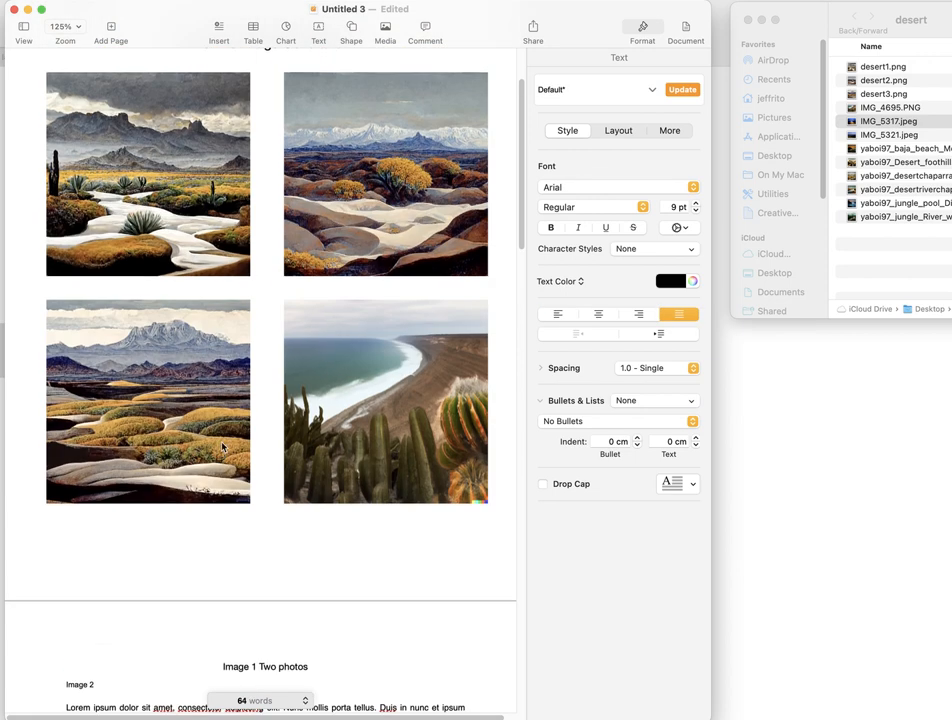
# - Paste the cut paragraph below the "Ai Text to Image Generation" title and add a blank line between them
pyautogui.scroll(3, 313, 246)
pyautogui.click(369, 166)
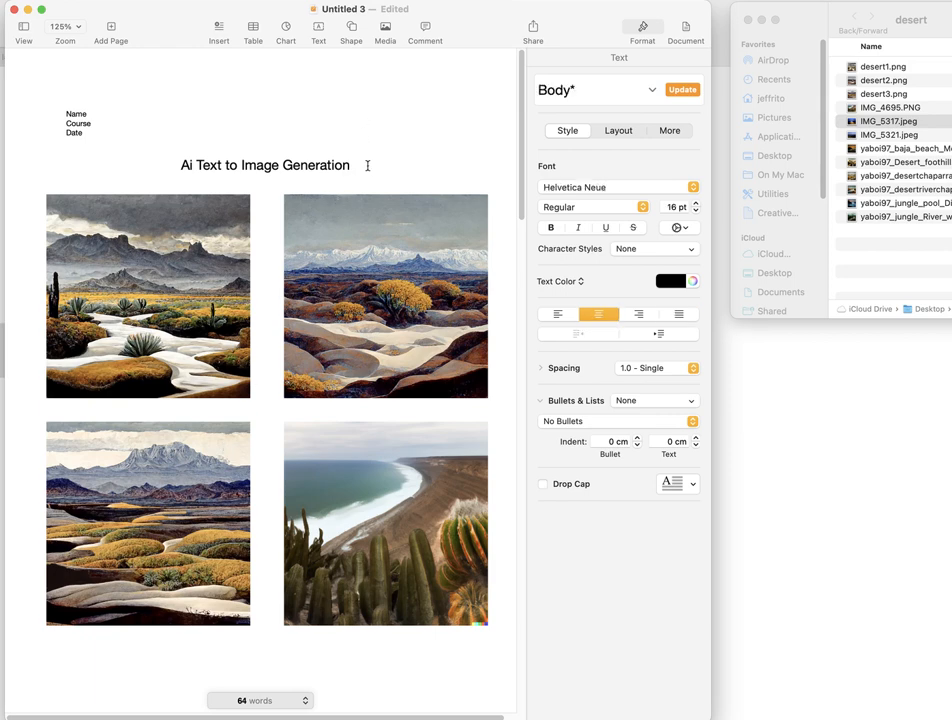
pyautogui.write('Lorem ipsum dolor sit amet, consectetur adipiscing elit. Nunc mollis porta tellus. Duis in nunc et ipsum dapibus rhoncus in non ante. Cras a mauris laoreet, convallis tellus congue, pretium nibh. Vivamus gravida nisl sit amet lorem interdum, at auctor eros posuere. In sem nulla, pharetra eget lectus ut, suscipit tristique est. Ut sit amet efficitur nibh. Nulla facilisi. Phasellus non lectus ullamcorper, luctus ligula sit amet, cursus erat. Vivamus commodo, ipsum vitae lacinia suscipit, lorem augue scelerisque felis, ut interdum felis nisi mattis est. Cras nec laoreet nulla, at venenatis diam. Donec condimentum felis nec leo venenatis blandit. Etiam mattis convallis pretium.')
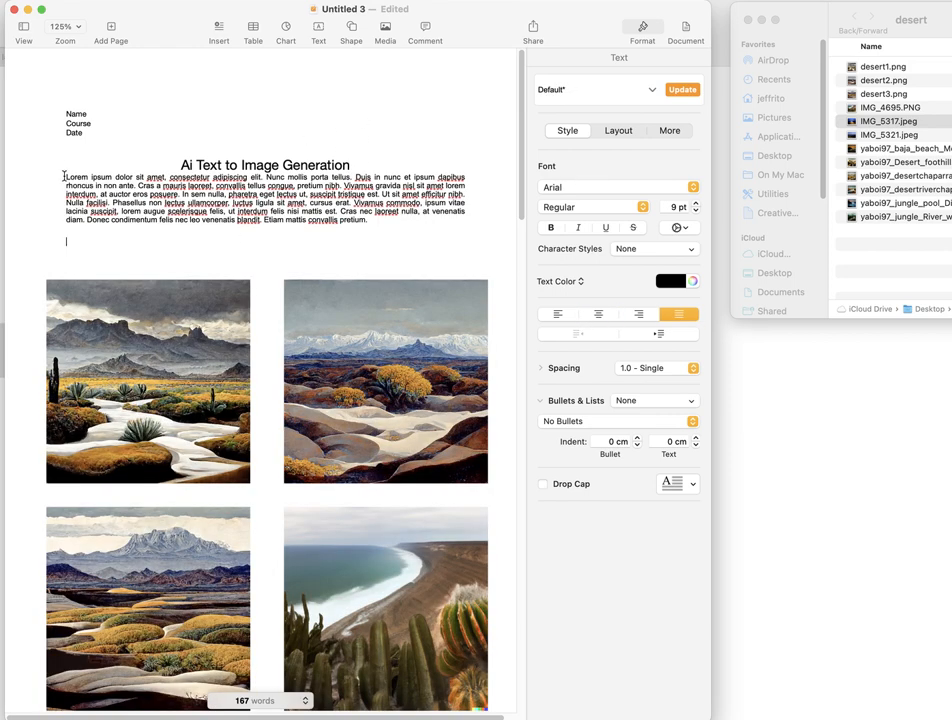
pyautogui.click(64, 177)
pyautogui.press('Return')
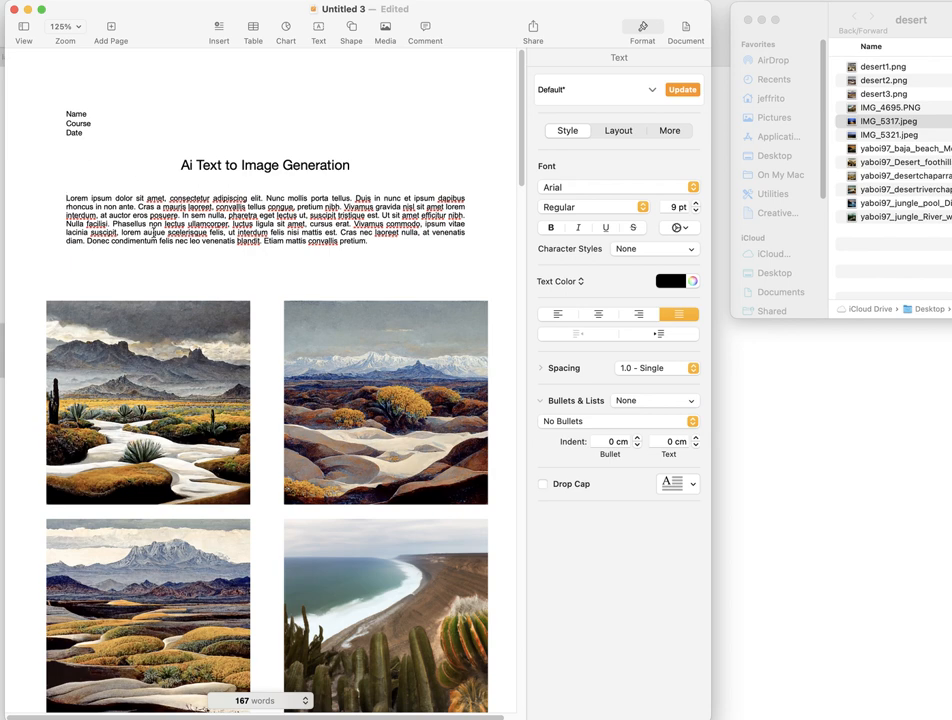
# - Move the four first-page images up closer to the paragraph, keeping them aligned as a two-by-two grid
pyautogui.click(166, 263)
pyautogui.moveTo(141, 366); pyautogui.dragTo(141, 334)
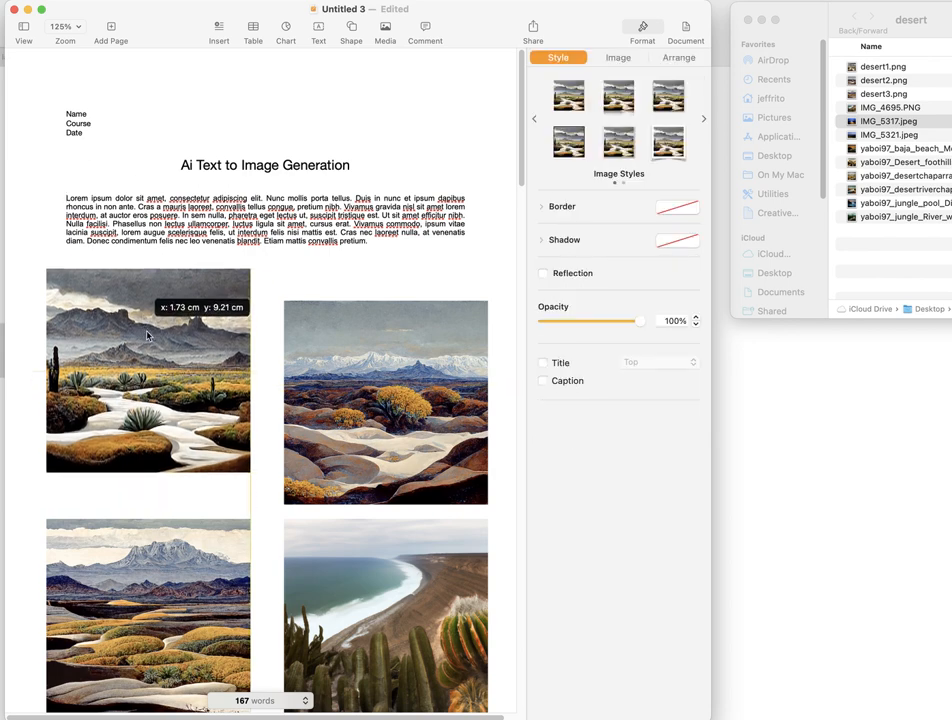
pyautogui.moveTo(343, 392); pyautogui.dragTo(325, 372)
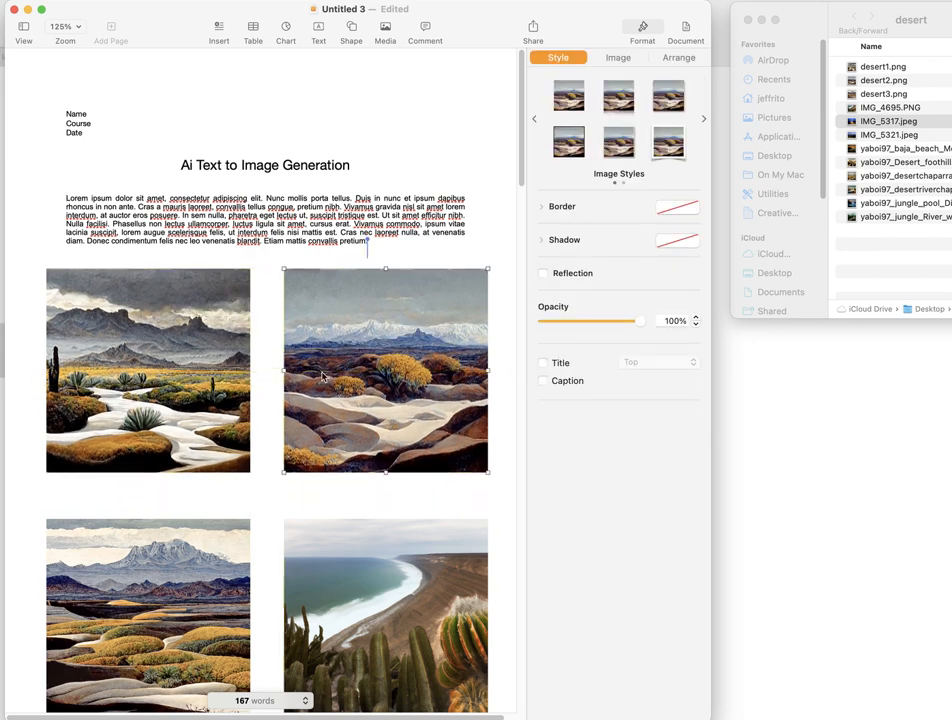
pyautogui.scroll(-5, 322, 376)
pyautogui.moveTo(141, 386); pyautogui.dragTo(141, 362)
pyautogui.moveTo(334, 396); pyautogui.dragTo(328, 376)
# - Delete the blank lines above the "Image 1 Two photos" caption so it starts the second page
pyautogui.scroll(-3, 258, 439)
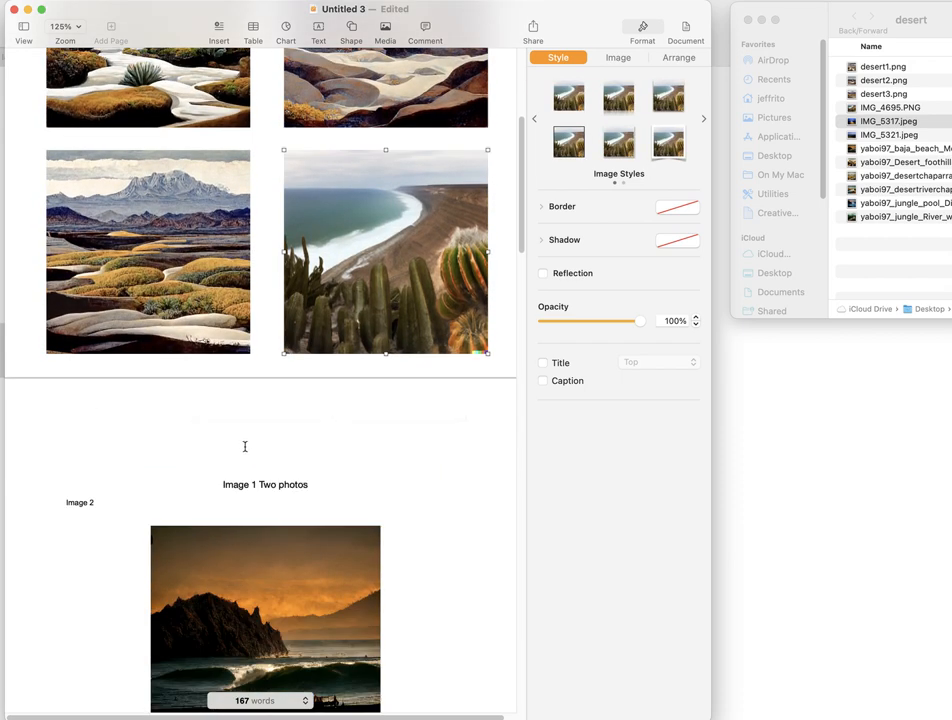
pyautogui.click(244, 446)
pyautogui.press('BackSpace')
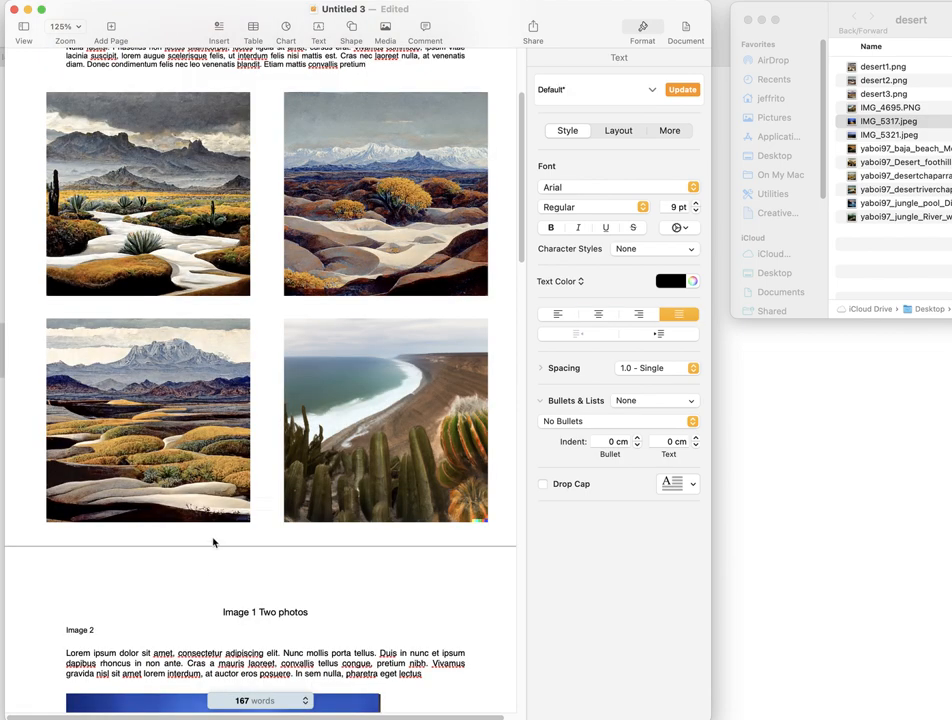
pyautogui.click(214, 611)
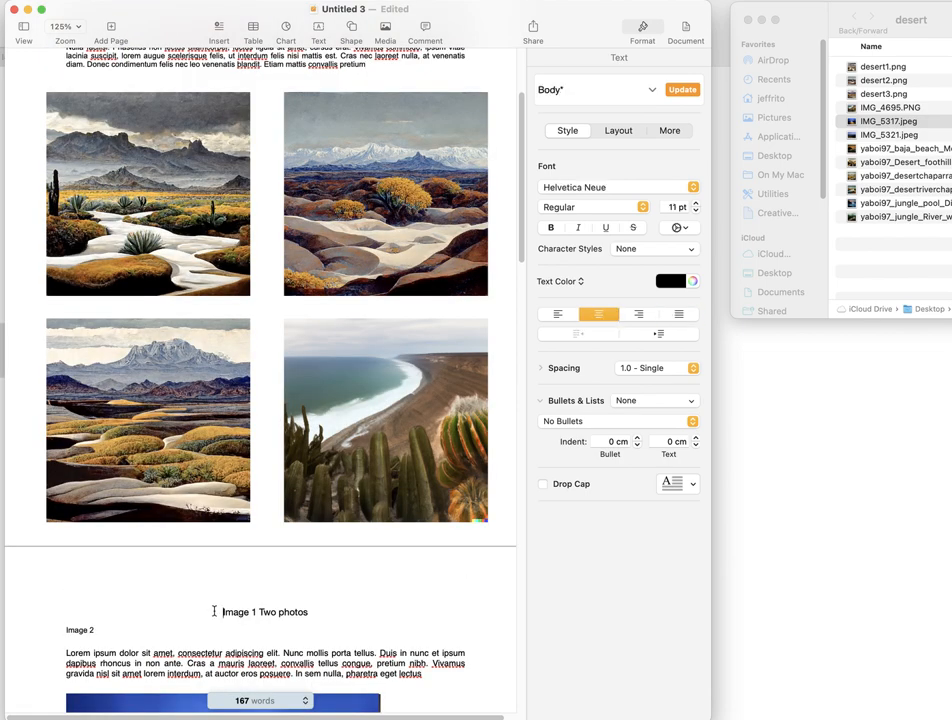
pyautogui.scroll(5, 214, 611)
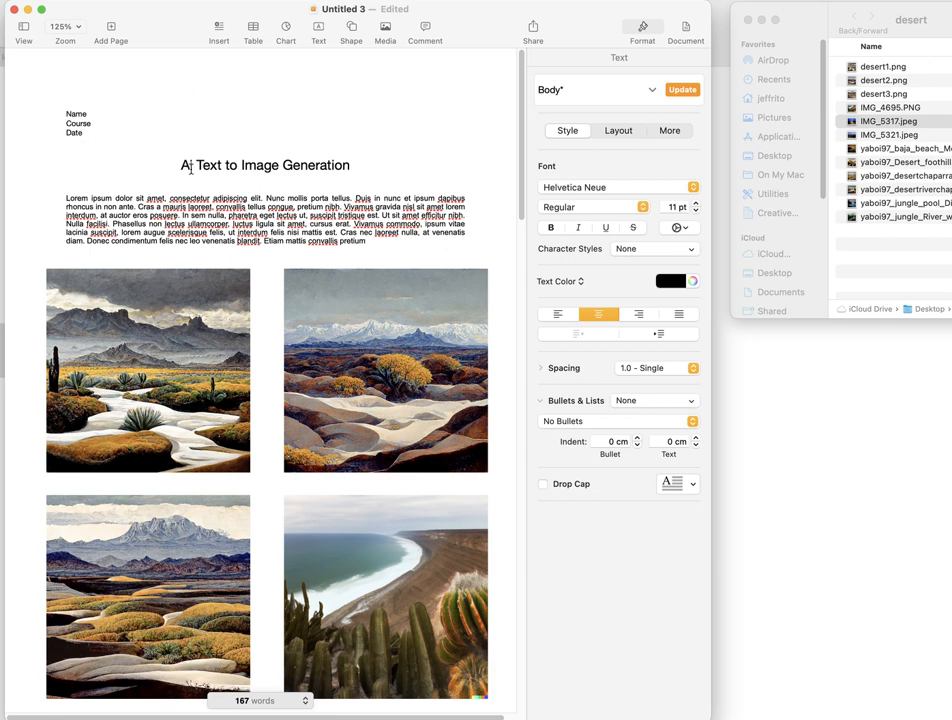
pyautogui.moveTo(183, 165); pyautogui.dragTo(333, 166)
pyautogui.moveTo(149, 200); pyautogui.dragTo(257, 225)
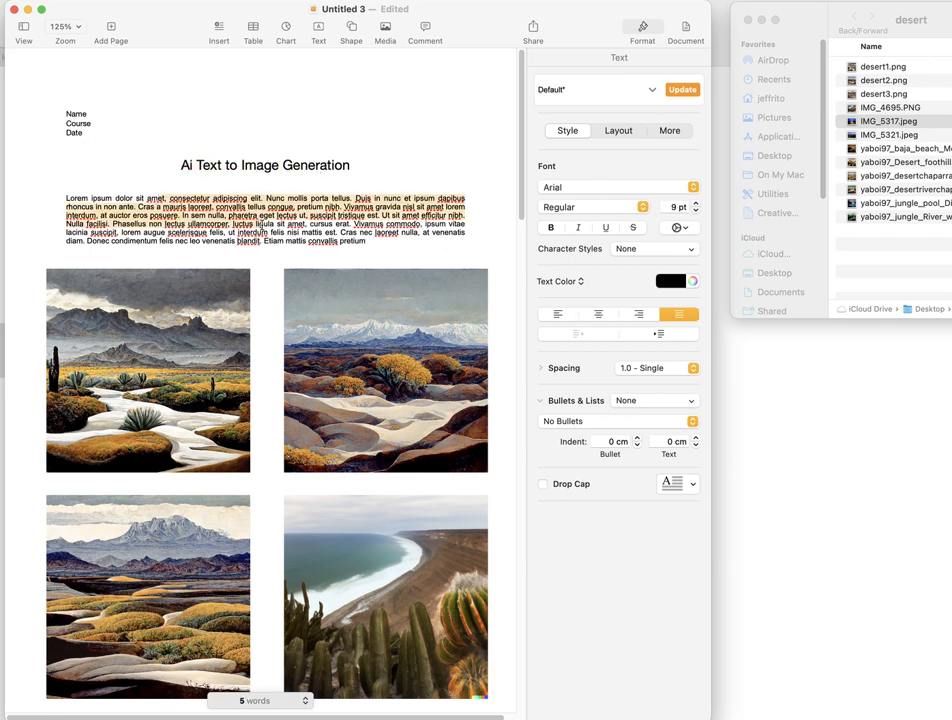
pyautogui.scroll(-2, 261, 226)
pyautogui.scroll(-2, 261, 226)
pyautogui.scroll(-12, 303, 390)
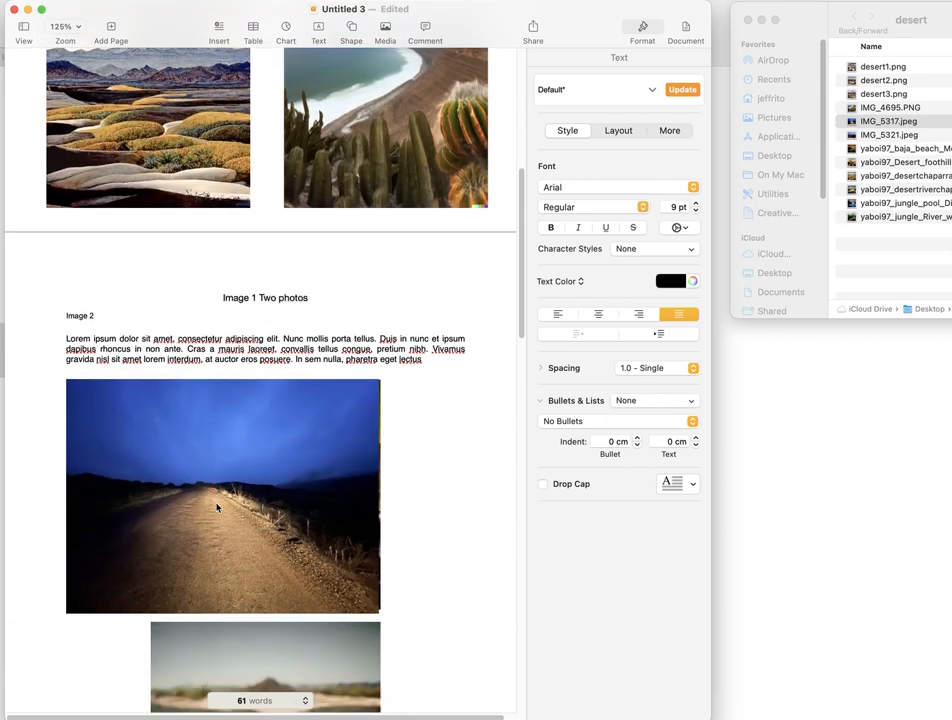
# - Line up the night road photo and the desert plant image along their left edges on the second page
pyautogui.scroll(-6, 214, 507)
pyautogui.moveTo(243, 323); pyautogui.dragTo(246, 323)
pyautogui.scroll(-3, 265, 450)
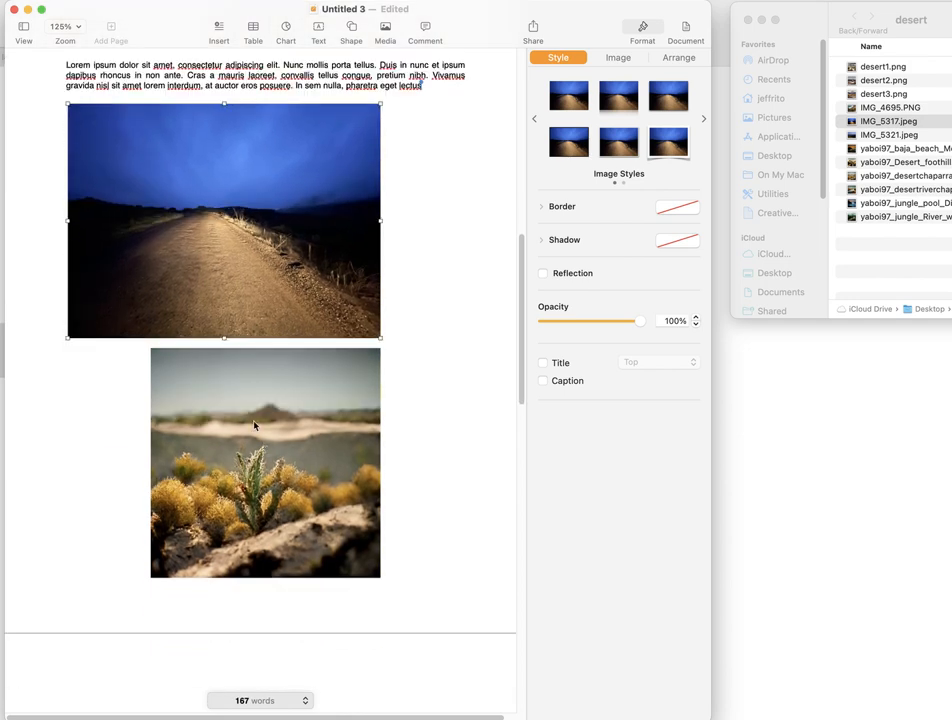
pyautogui.moveTo(254, 426); pyautogui.dragTo(174, 420)
pyautogui.scroll(-10, 174, 418)
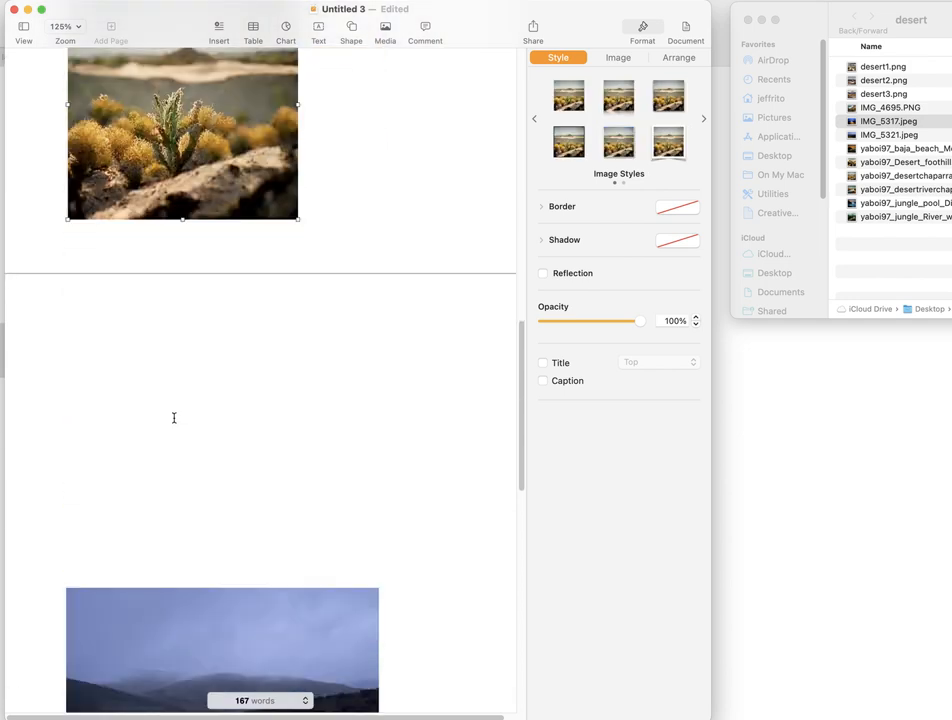
# - Move the night road photo from the second page to the third page, above the misty hills photo
pyautogui.scroll(20, 193, 312)
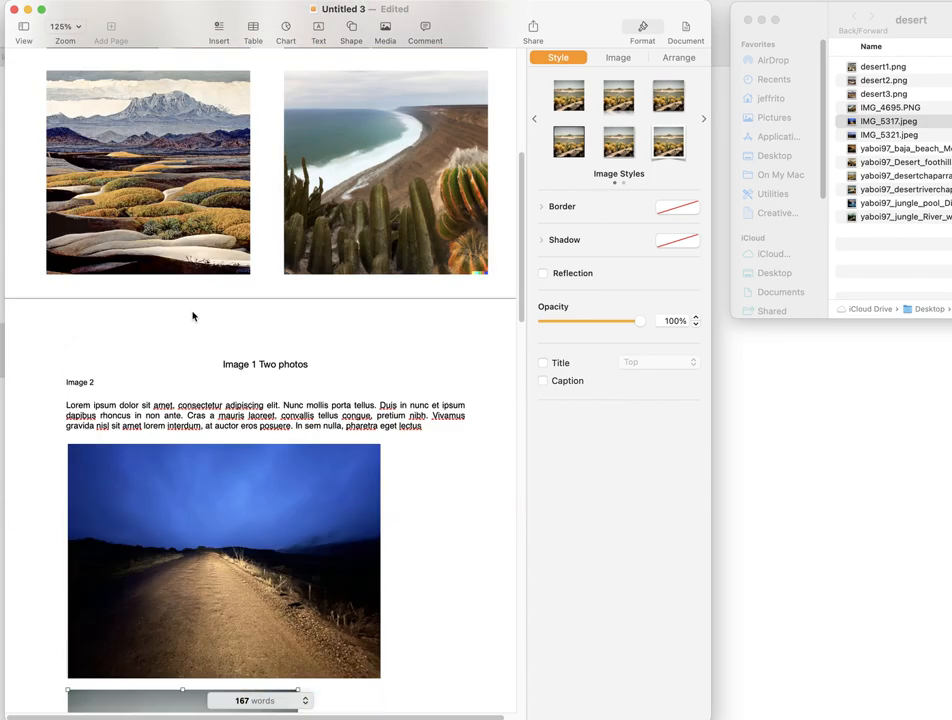
pyautogui.scroll(5, 193, 312)
pyautogui.scroll(-10, 193, 312)
pyautogui.click(212, 322)
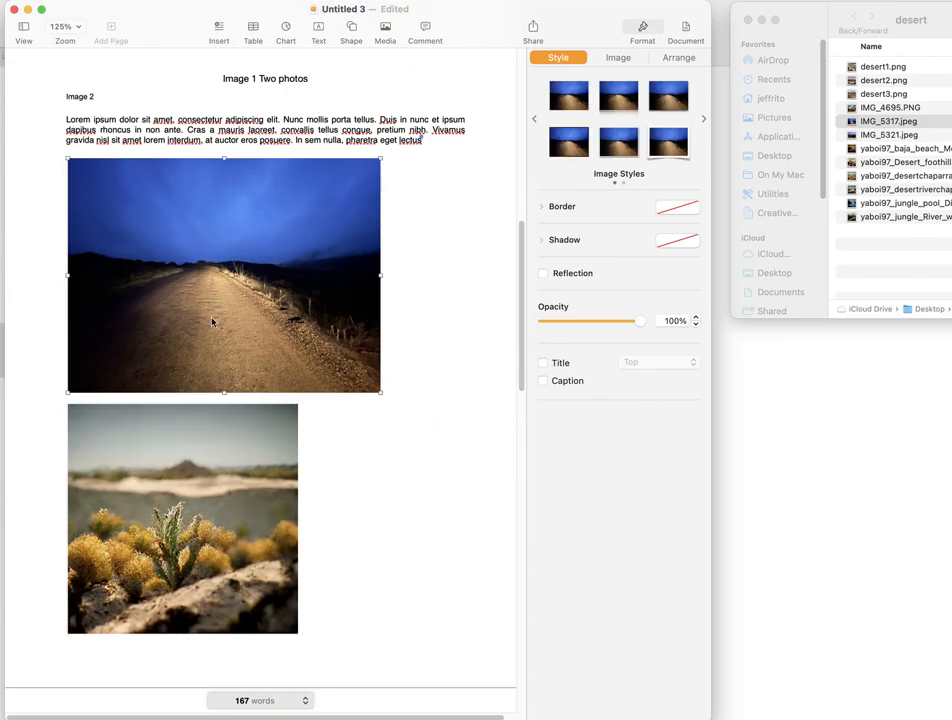
pyautogui.moveTo(212, 322); pyautogui.dragTo(204, 698)
pyautogui.scroll(4, 291, 381)
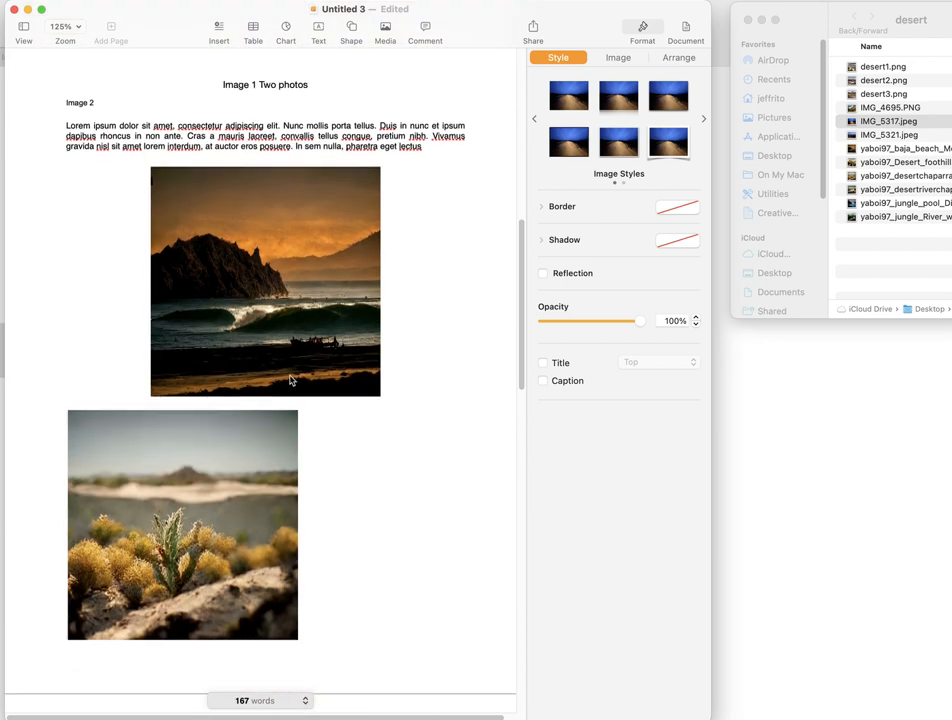
# - Center the desert plant image directly below the sunset wave image on the second page
pyautogui.scroll(3, 291, 381)
pyautogui.click(251, 371)
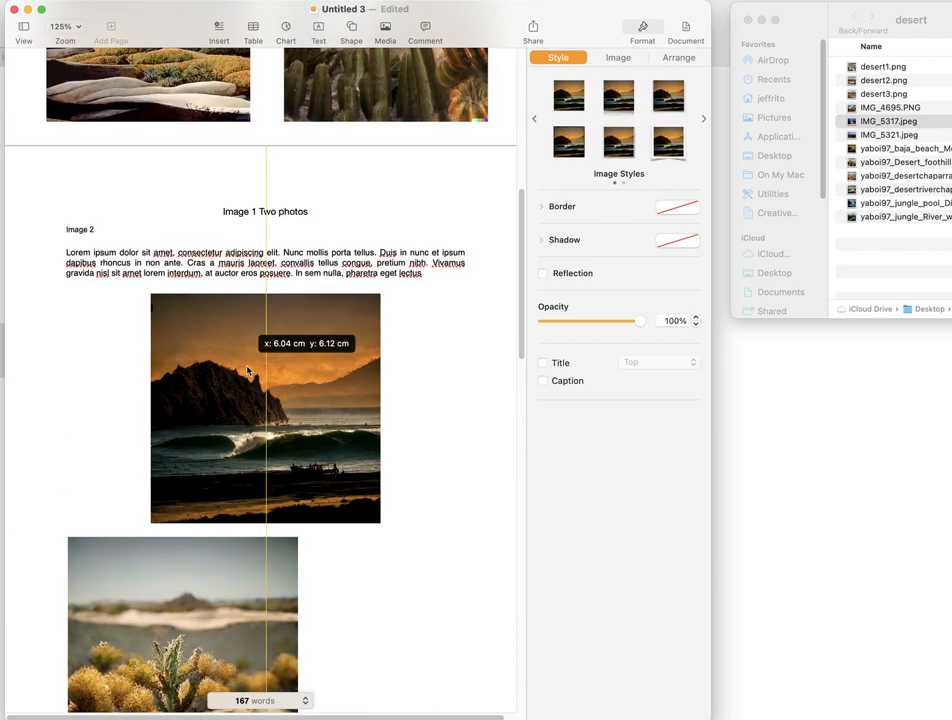
pyautogui.moveTo(143, 609); pyautogui.dragTo(229, 604)
pyautogui.scroll(-6, 229, 600)
pyautogui.scroll(15, 229, 598)
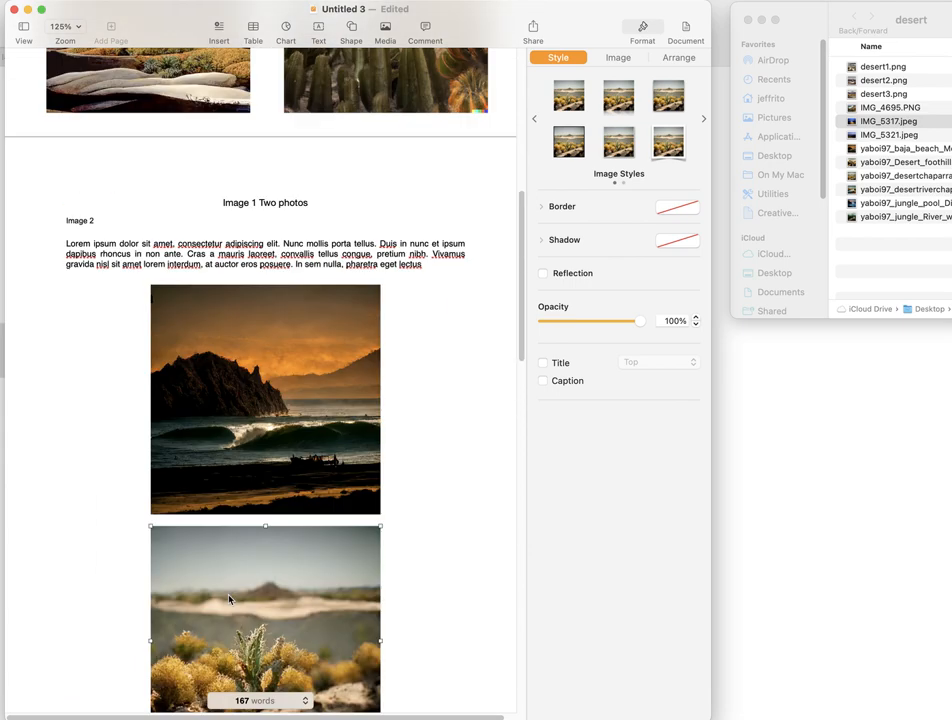
# - Review the image and caption layout from the title page down to the "#1" and "#2" captions on the third page
pyautogui.scroll(-1, 229, 548)
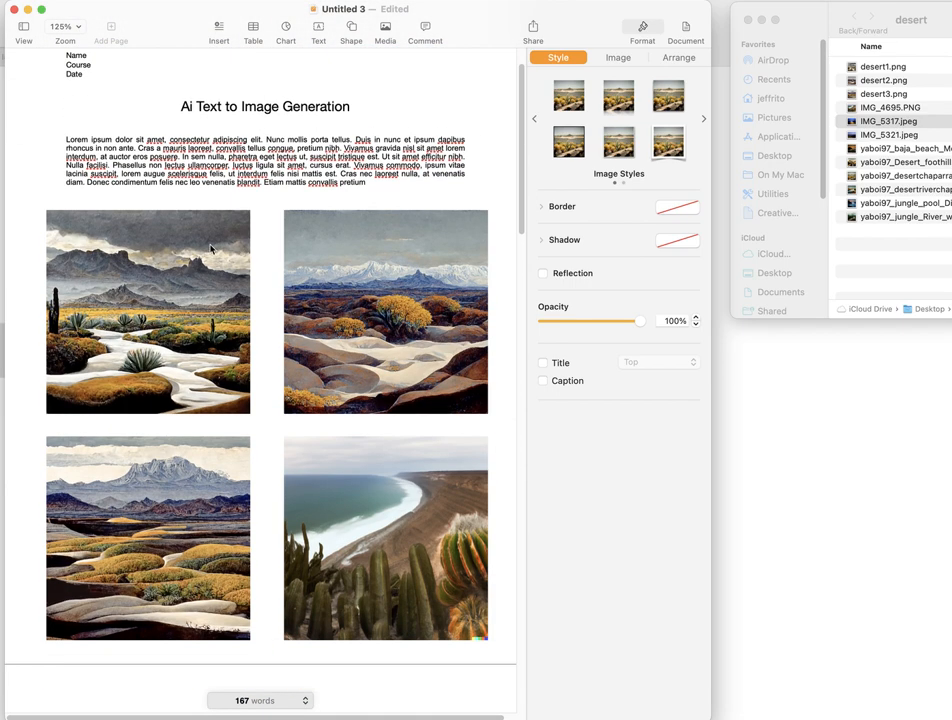
pyautogui.scroll(-2, 221, 444)
pyautogui.scroll(-7, 280, 359)
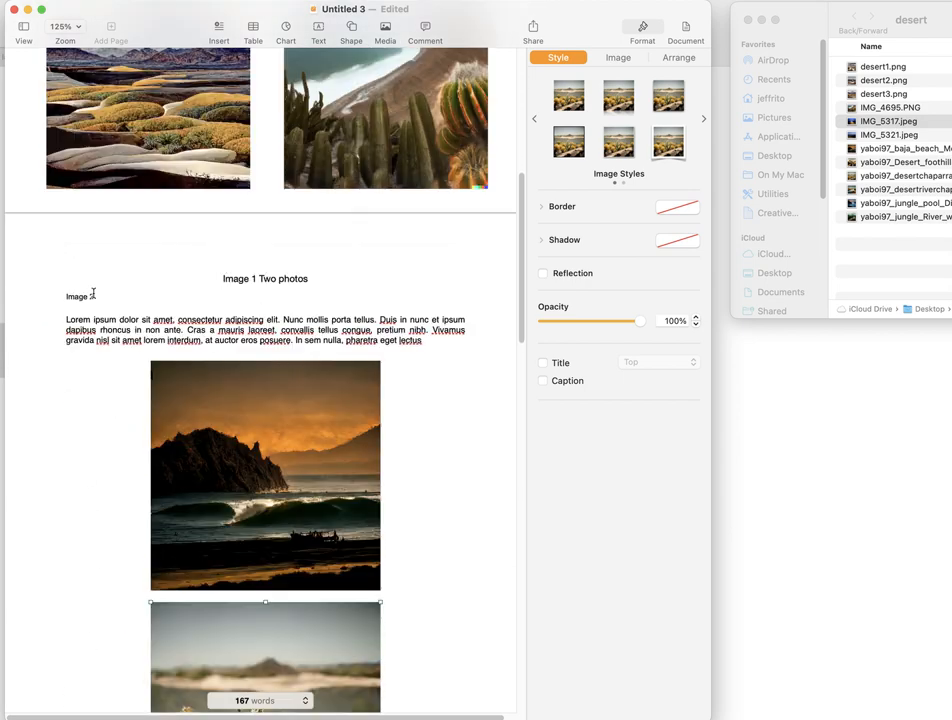
pyautogui.scroll(-3, 226, 371)
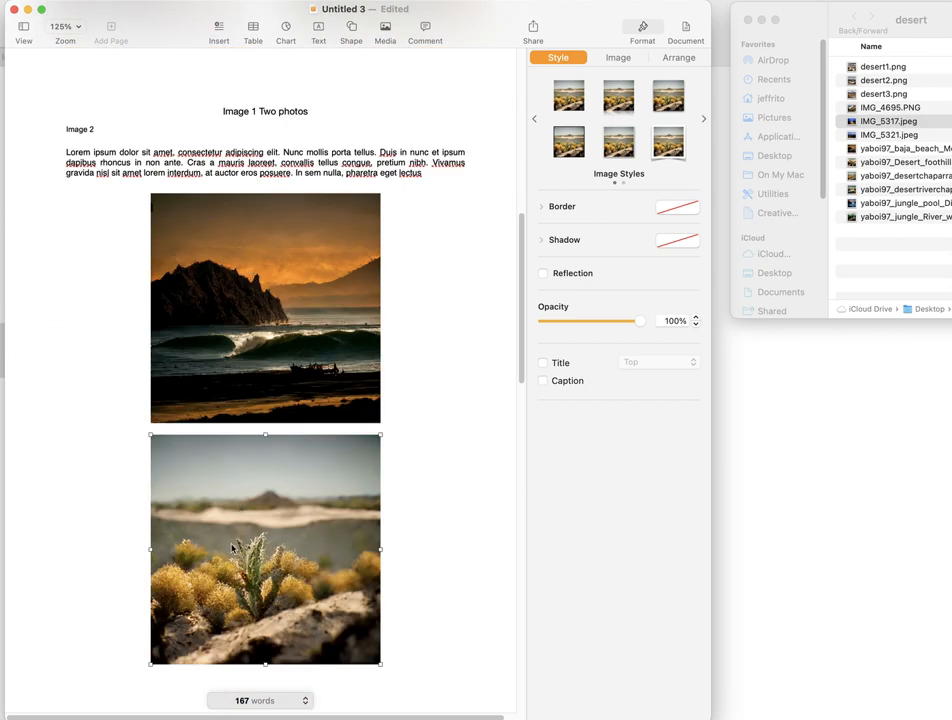
pyautogui.scroll(-3, 236, 485)
pyautogui.scroll(-7, 274, 361)
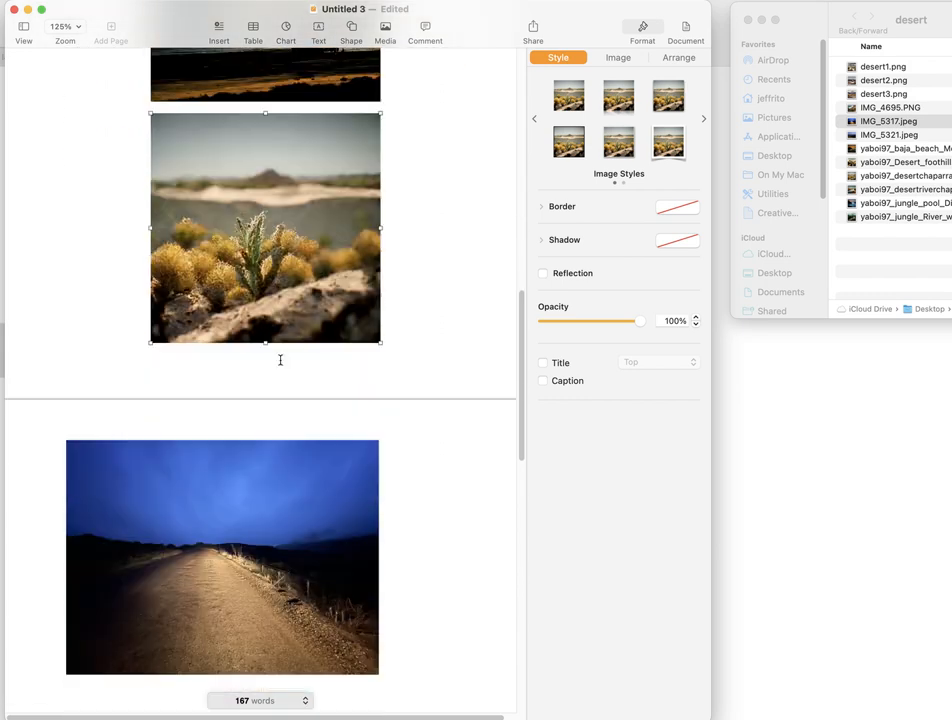
pyautogui.scroll(-2, 272, 345)
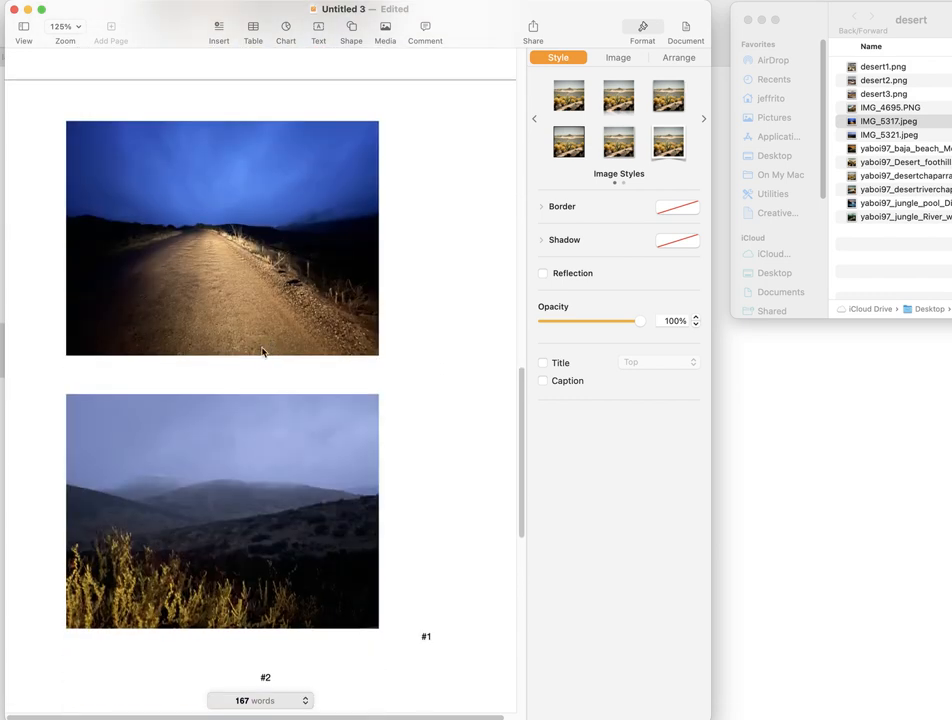
pyautogui.scroll(-2, 255, 357)
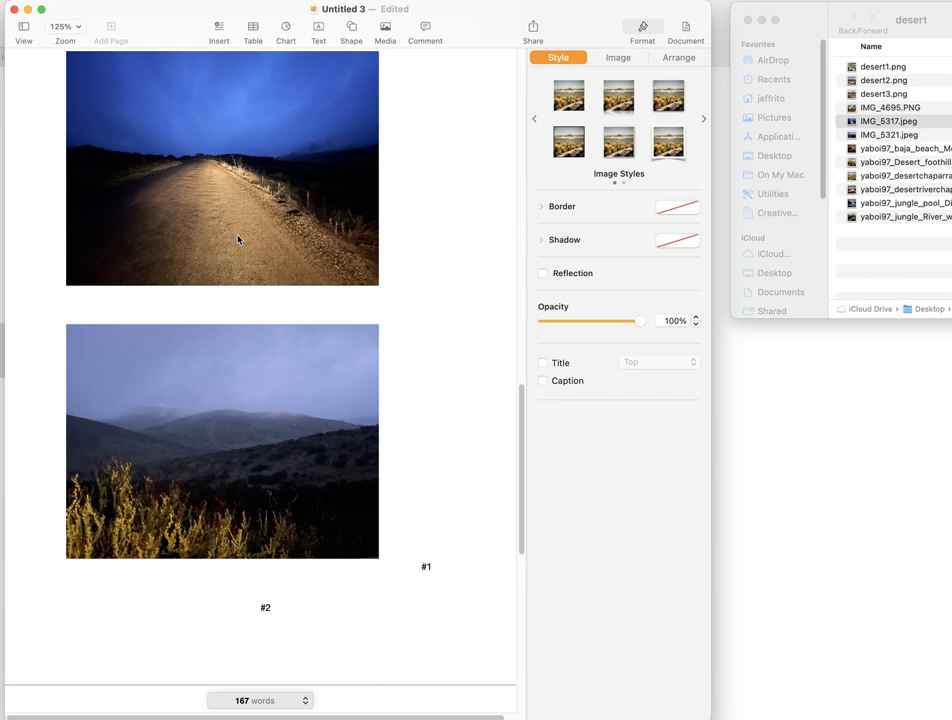
# - Move the night road photo down over the hills photo and delete blank lines above the "#1" caption
pyautogui.moveTo(238, 240); pyautogui.dragTo(230, 584)
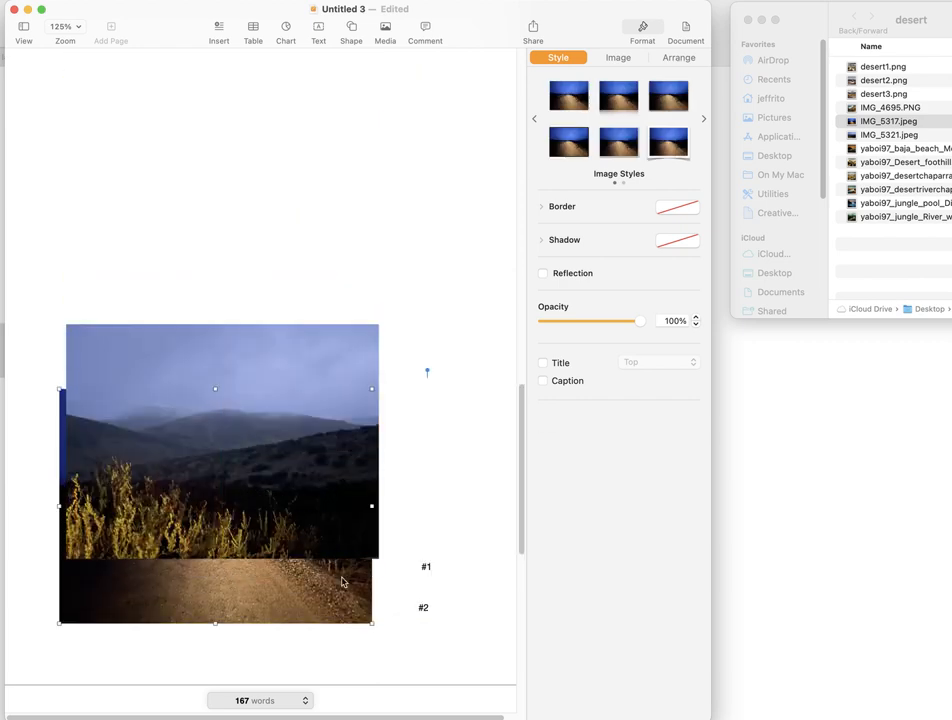
pyautogui.click(410, 564)
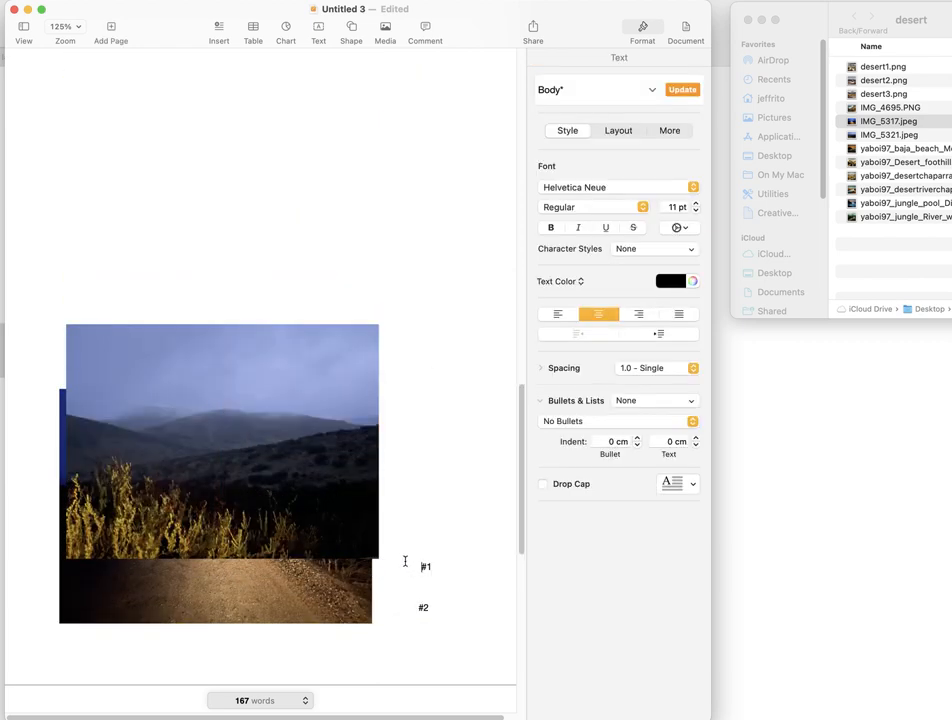
pyautogui.press('BackSpace')
pyautogui.press('BackSpace')
pyautogui.press('BackSpace')
pyautogui.press('BackSpace')
pyautogui.press('BackSpace')
pyautogui.press('BackSpace')
pyautogui.press('BackSpace')
pyautogui.press('BackSpace')
pyautogui.press('BackSpace')
pyautogui.press('BackSpace')
pyautogui.press('BackSpace')
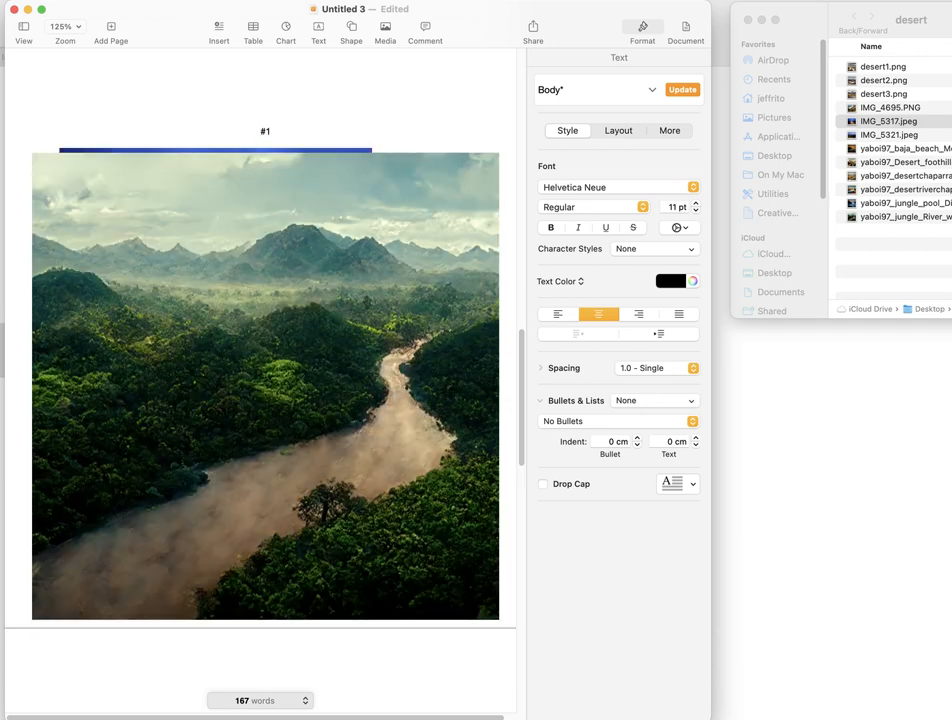
# - Add blank lines above the "#1" caption to push the jungle river image off the third page
pyautogui.press('Return')
pyautogui.press('Return')
pyautogui.press('Return')
pyautogui.scroll(3, 431, 551)
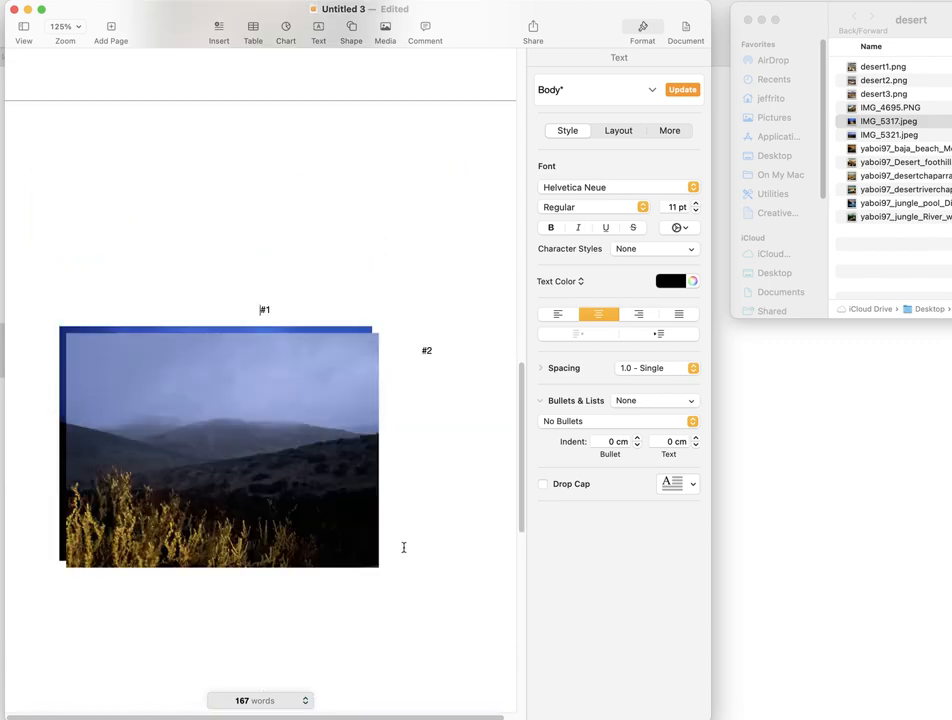
pyautogui.scroll(15, 402, 541)
pyautogui.scroll(-12, 396, 538)
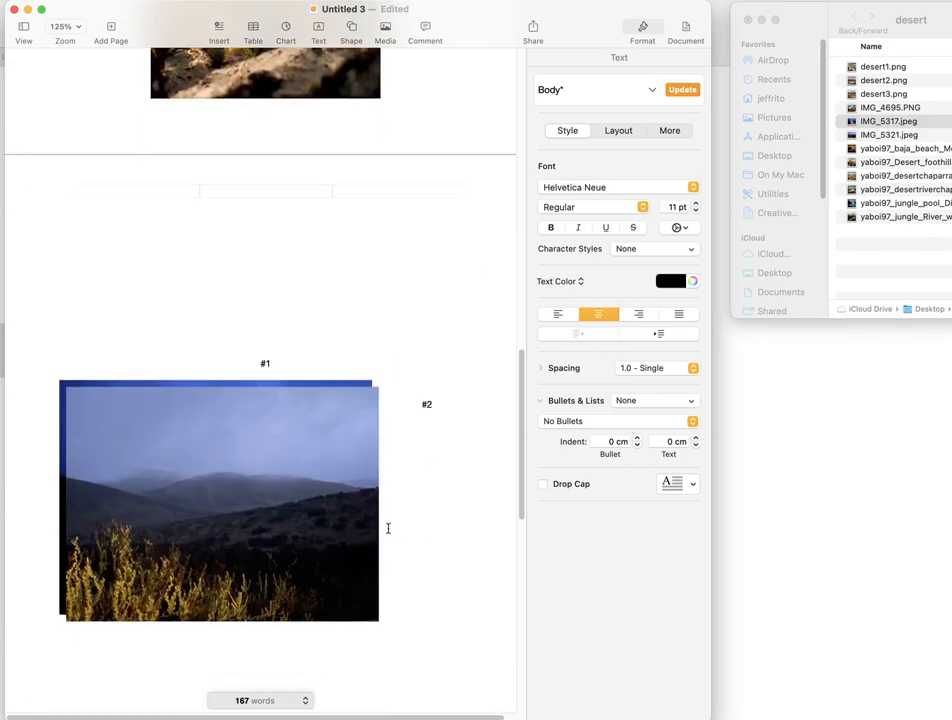
pyautogui.scroll(-3, 258, 348)
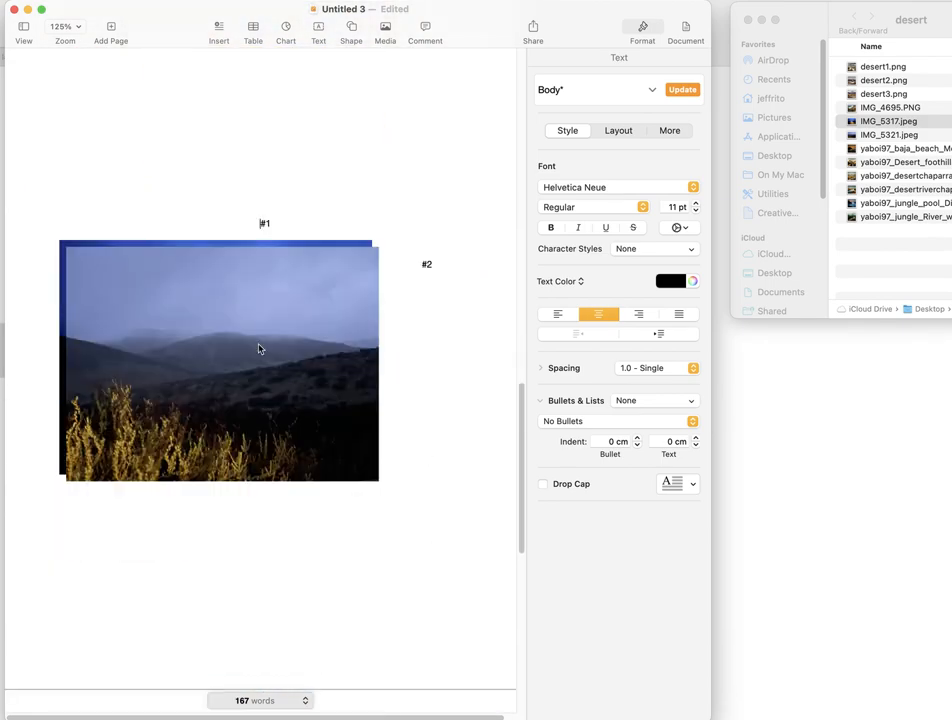
# - Insert blank lines before the "#2" caption to push it farther down the document
pyautogui.click(420, 264)
pyautogui.press('Return')
pyautogui.press('Return')
pyautogui.press('Return')
pyautogui.press('Return')
pyautogui.press('Return')
pyautogui.press('Return')
pyautogui.press('Return')
pyautogui.press('Return')
pyautogui.press('Return')
pyautogui.press('Return')
pyautogui.press('Return')
pyautogui.press('Return')
pyautogui.press('Return')
pyautogui.press('Return')
pyautogui.press('Return')
pyautogui.press('Return')
pyautogui.press('Return')
pyautogui.press('Return')
pyautogui.press('Return')
pyautogui.press('Return')
pyautogui.press('Return')
pyautogui.press('Return')
pyautogui.press('Return')
pyautogui.press('Return')
pyautogui.press('Return')
pyautogui.press('Return')
pyautogui.press('Return')
pyautogui.press('Return')
pyautogui.press('Return')
pyautogui.press('Return')
# - Adjust the blank lines above the "#1" caption to bring it closer to the start of the third page
pyautogui.scroll(10, 425, 264)
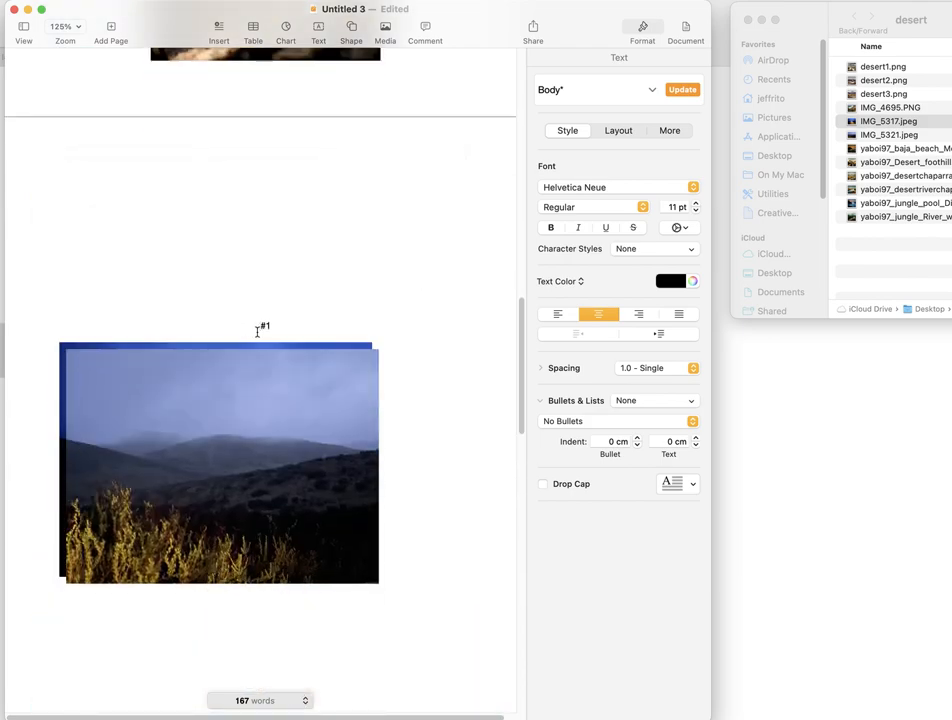
pyautogui.press('BackSpace')
pyautogui.press('BackSpace')
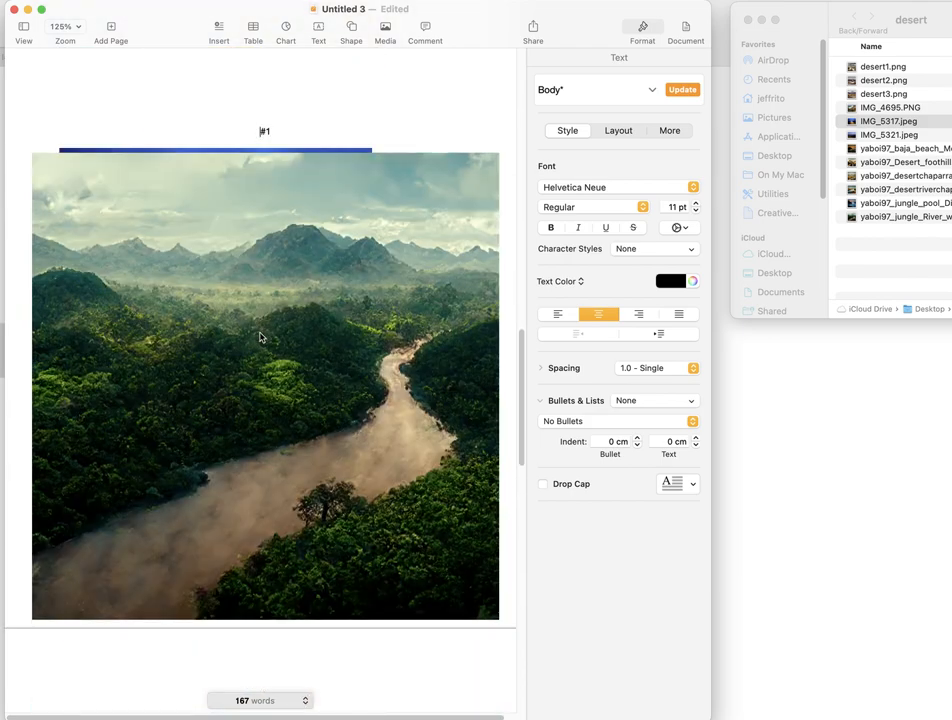
pyautogui.press('Return')
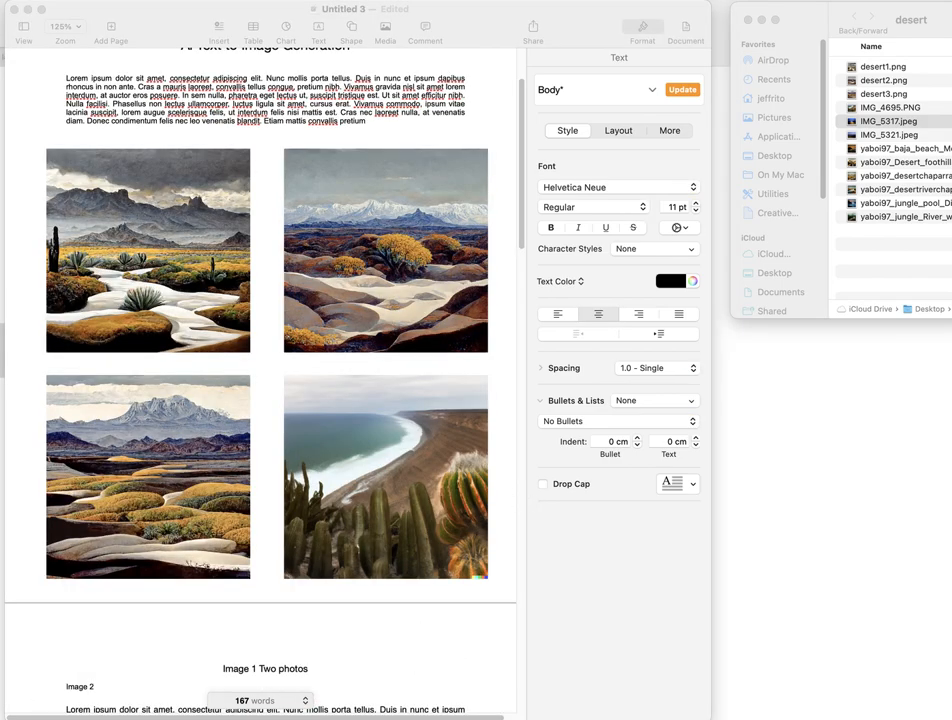
# - Move the misty hills photo slightly up toward the night road photo on the third page, keeping it centered
pyautogui.scroll(3, 333, 520)
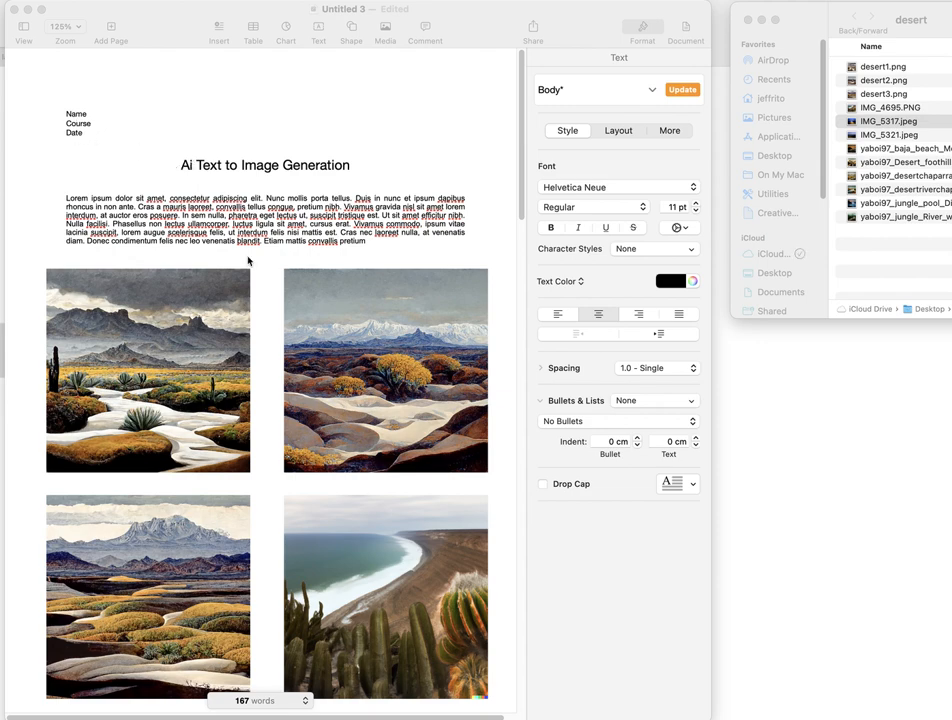
pyautogui.scroll(-5, 251, 261)
pyautogui.scroll(-6, 219, 391)
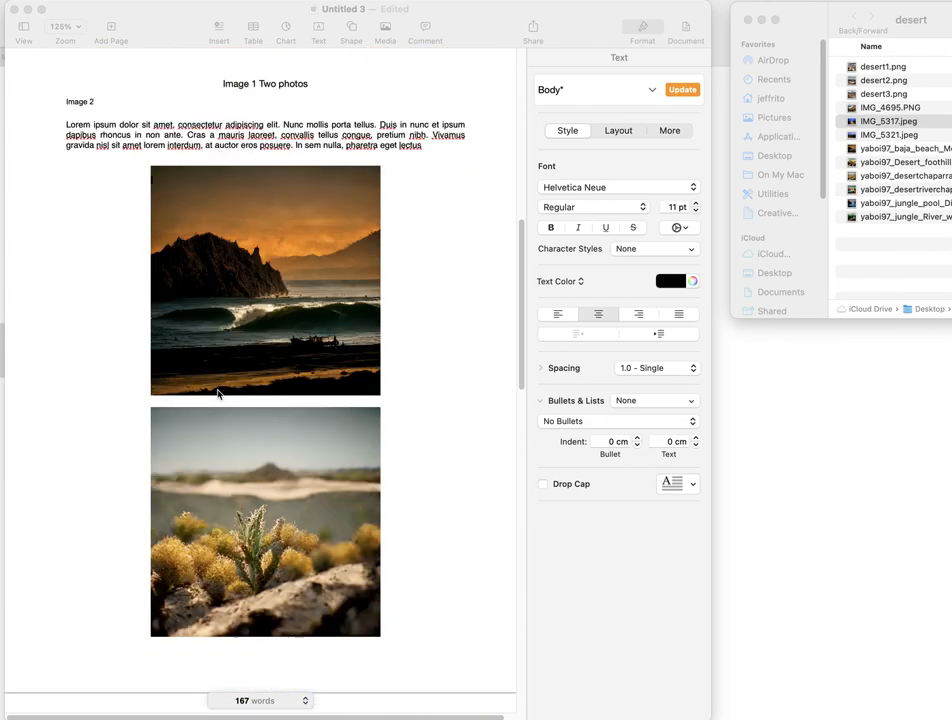
pyautogui.scroll(-4, 217, 357)
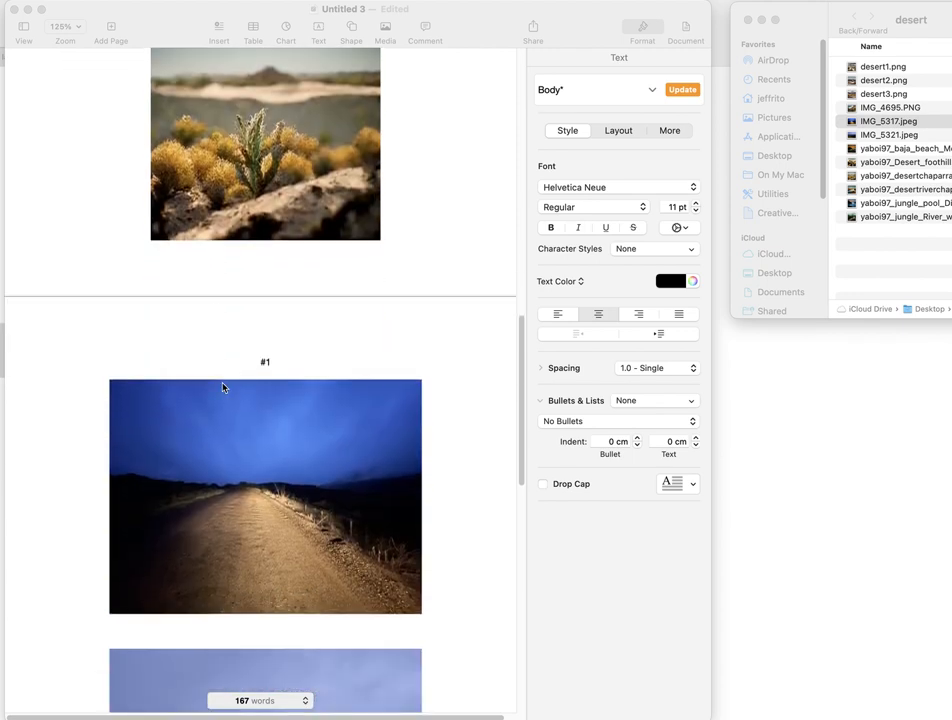
pyautogui.scroll(-3, 241, 411)
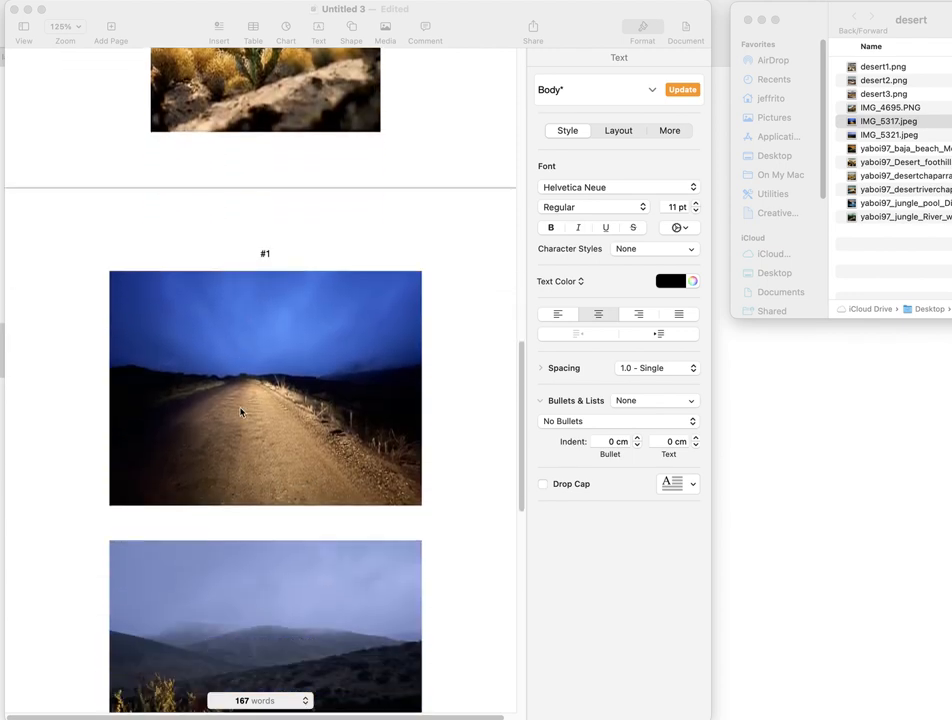
pyautogui.click(235, 580)
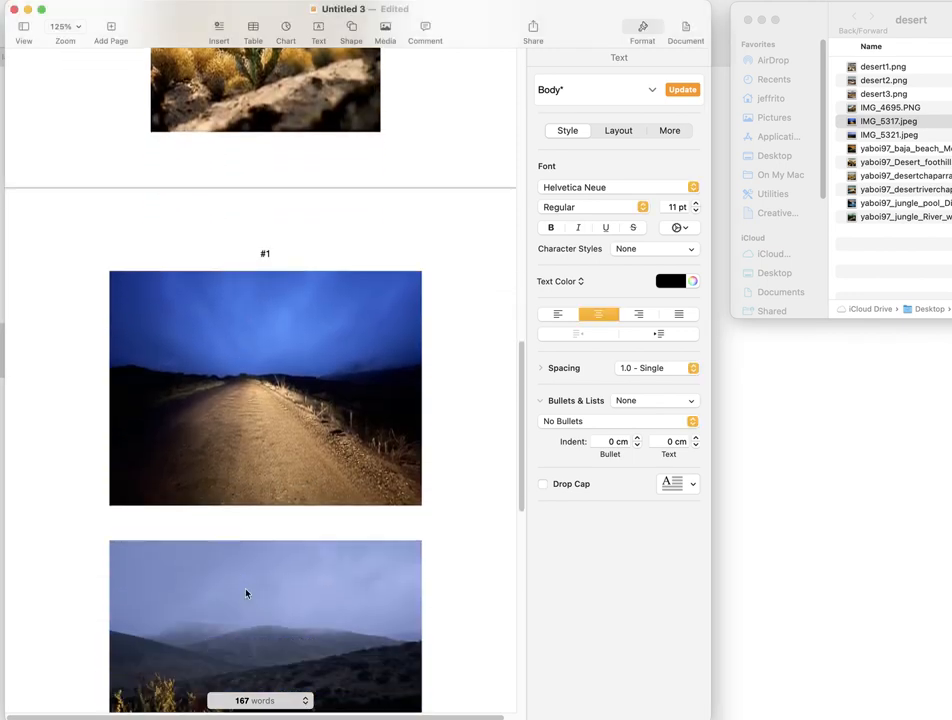
pyautogui.moveTo(246, 594); pyautogui.dragTo(248, 588)
pyautogui.scroll(-15, 248, 588)
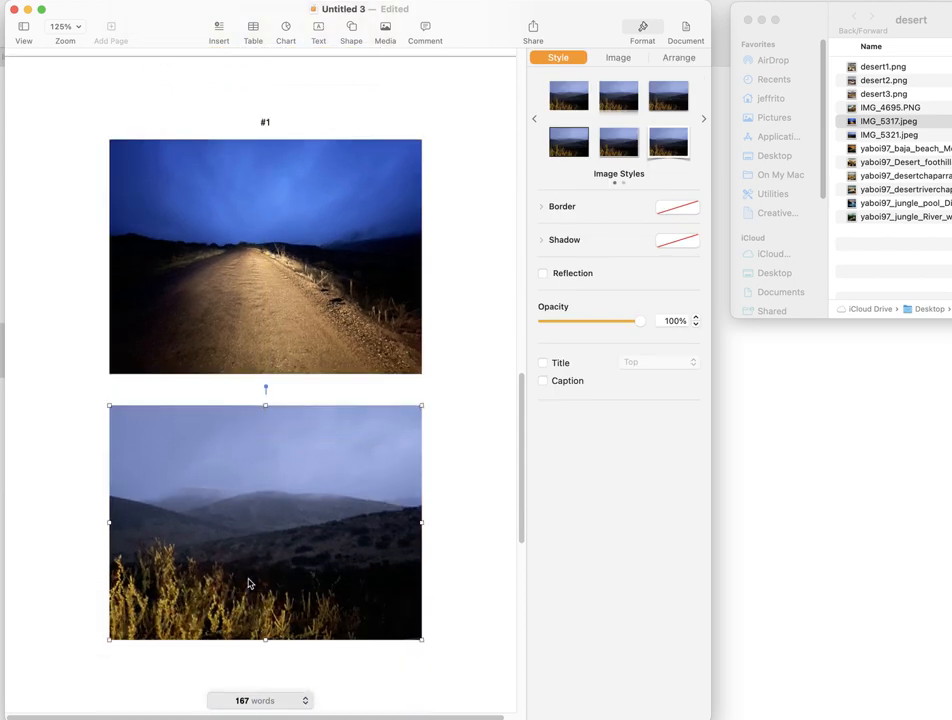
# - Set up a PDF export of the document with the image quality set to Good
pyautogui.scroll(-6, 253, 497)
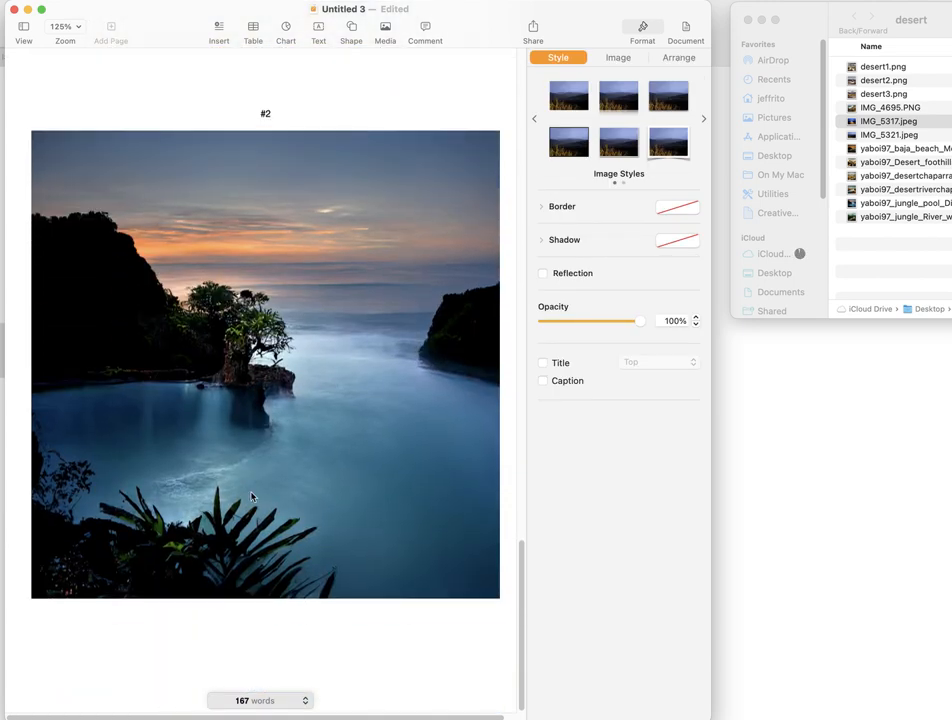
pyautogui.scroll(20, 251, 500)
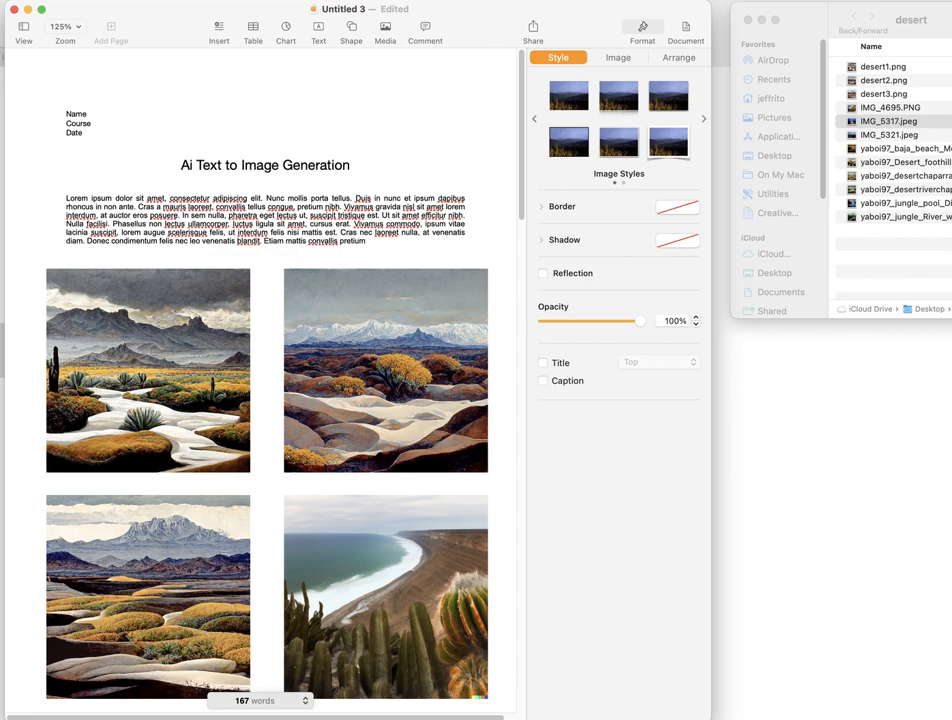
pyautogui.click(293, 298)
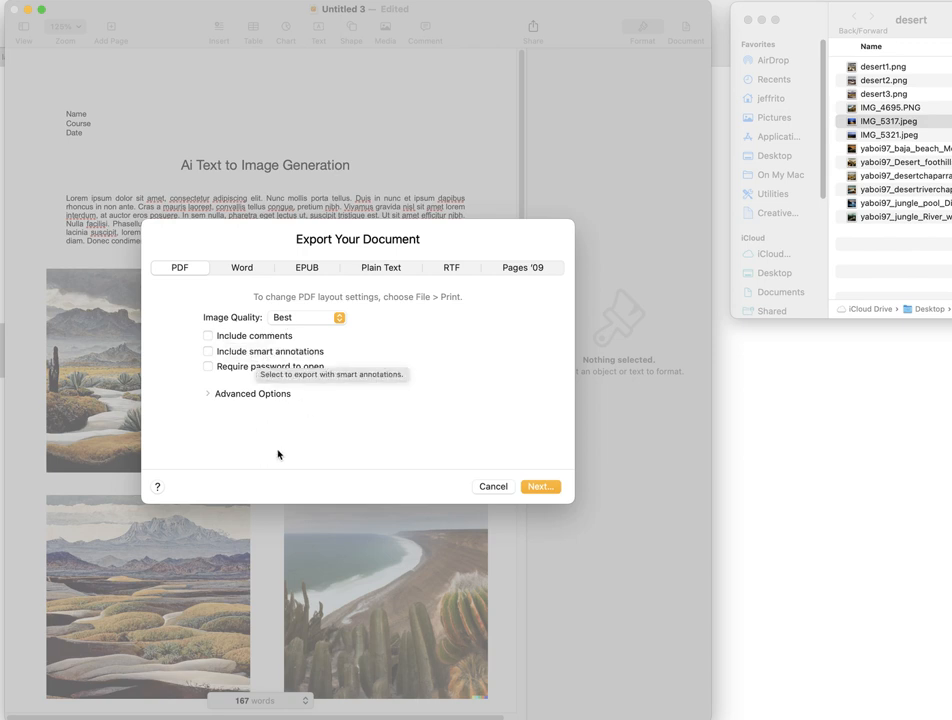
pyautogui.click(313, 318)
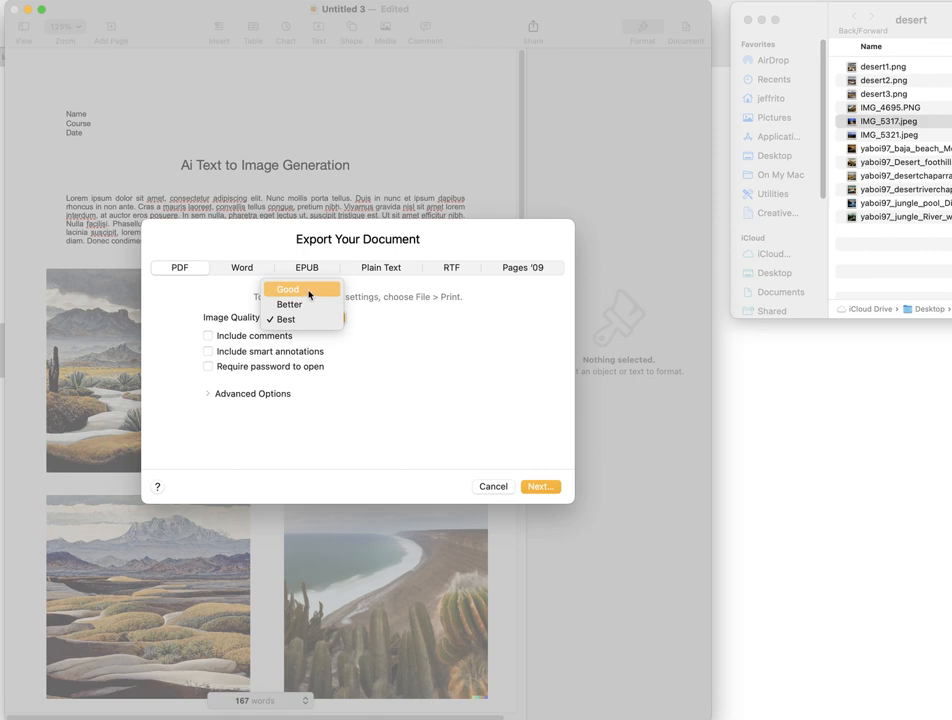
pyautogui.click(310, 292)
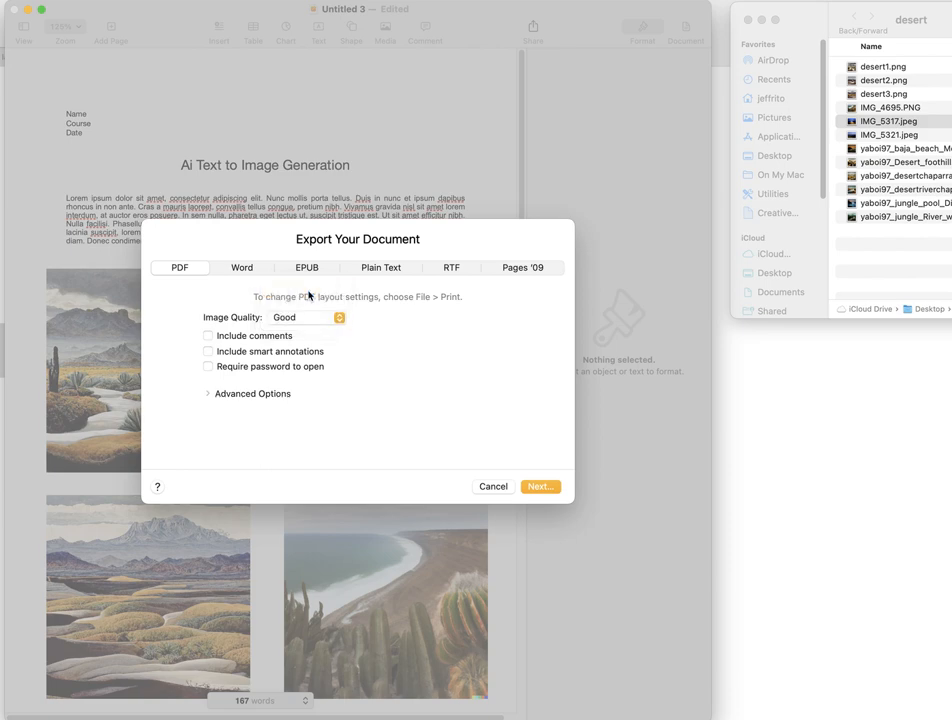
# - Export the PDF to the SEMINAR folder under the name testPDF
pyautogui.click(539, 487)
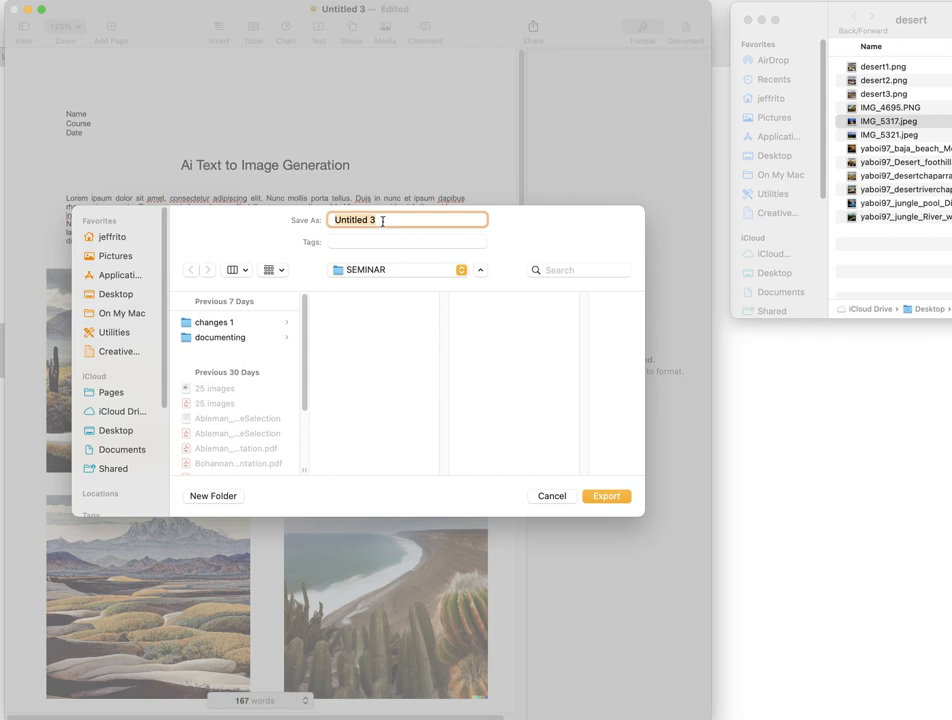
pyautogui.write('testPDF')
pyautogui.press('Return')
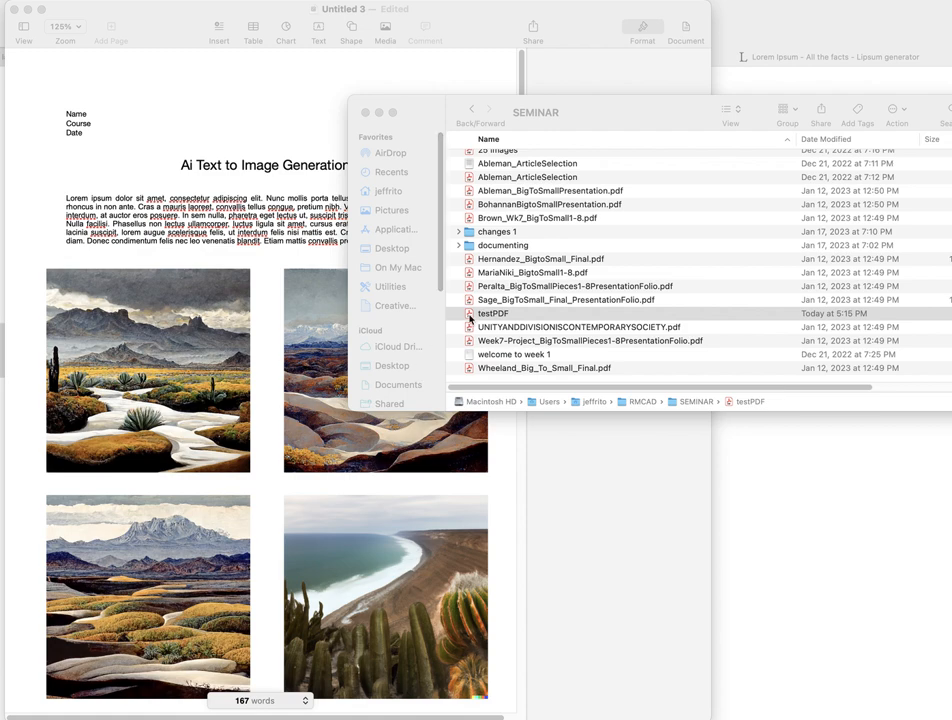
# - Open the exported testPDF file in Adobe Acrobat and reposition its window so the whole page width is in view
pyautogui.doubleClick(469, 316)
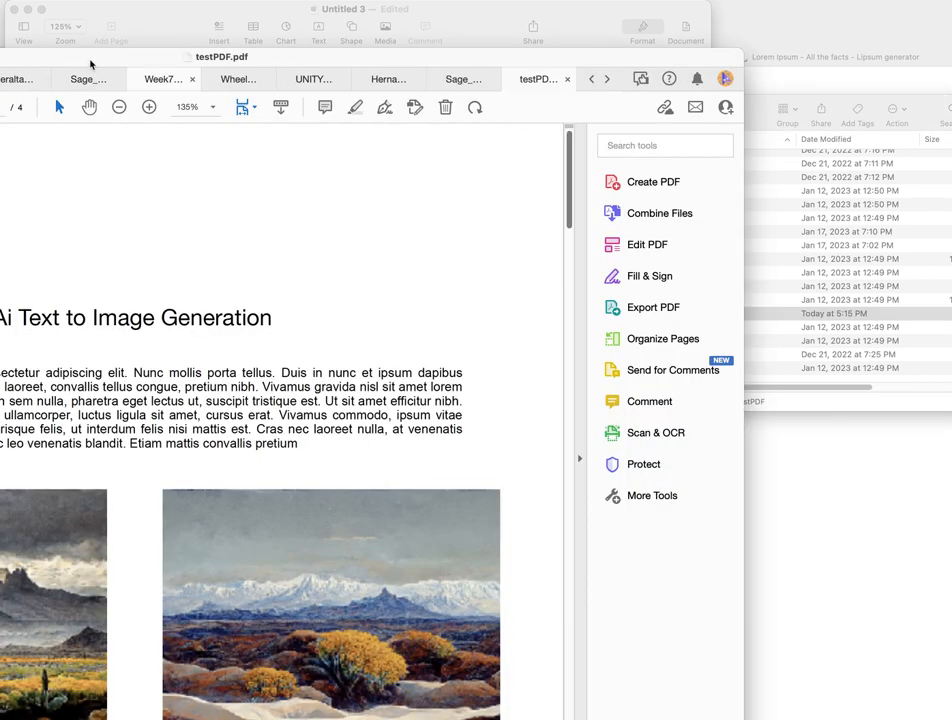
pyautogui.moveTo(93, 58); pyautogui.dragTo(389, 14)
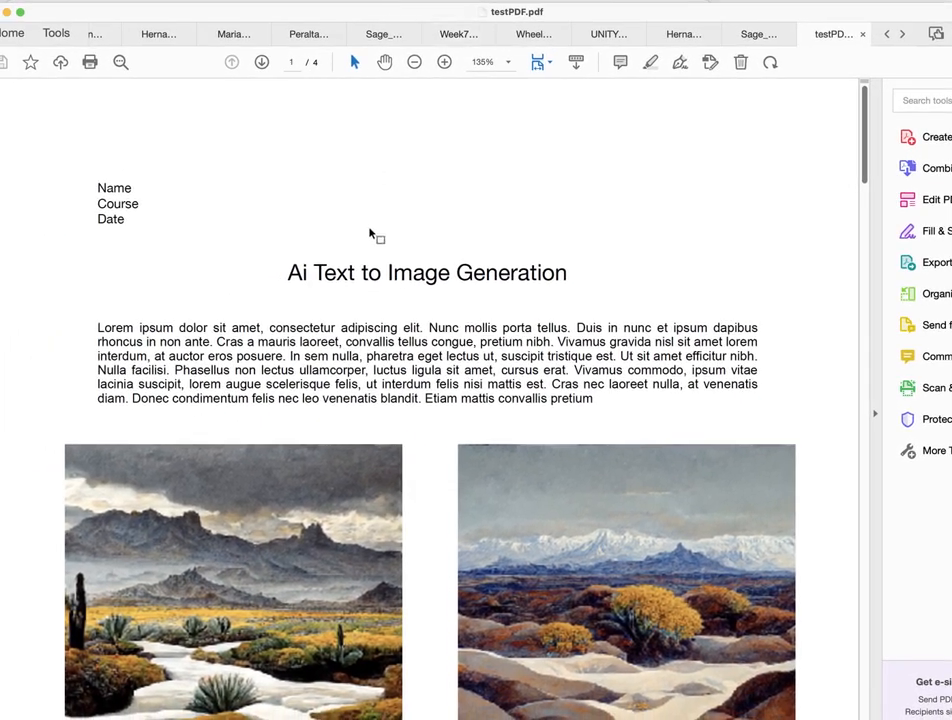
pyautogui.scroll(-1, 371, 234)
pyautogui.scroll(-5, 370, 234)
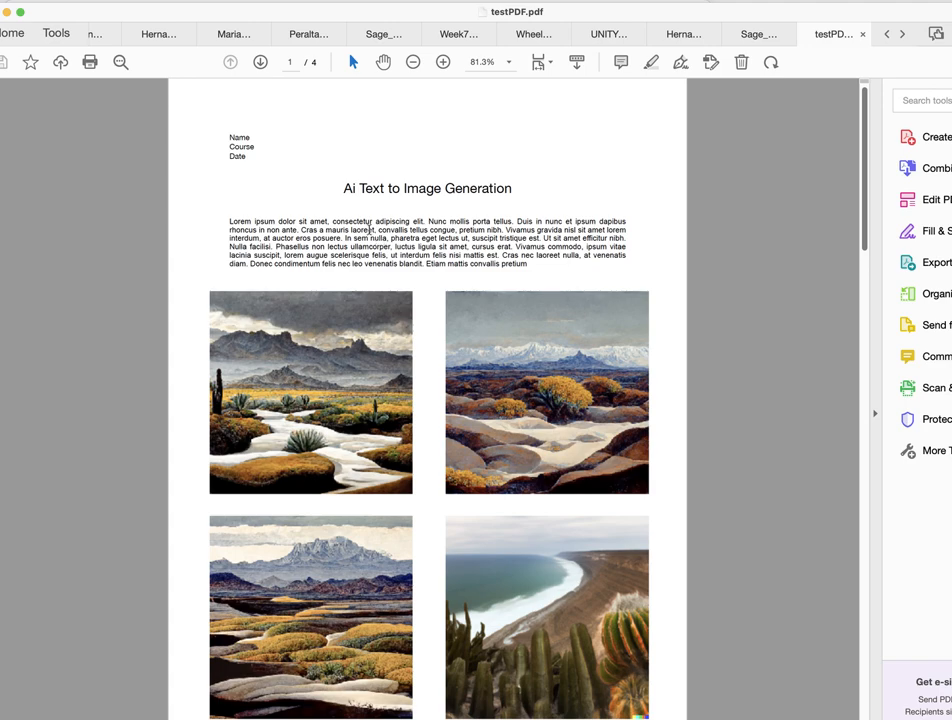
# - Review the layout of all four pages of testPDF, then select the introductory paragraph on the first page
pyautogui.scroll(-2, 418, 305)
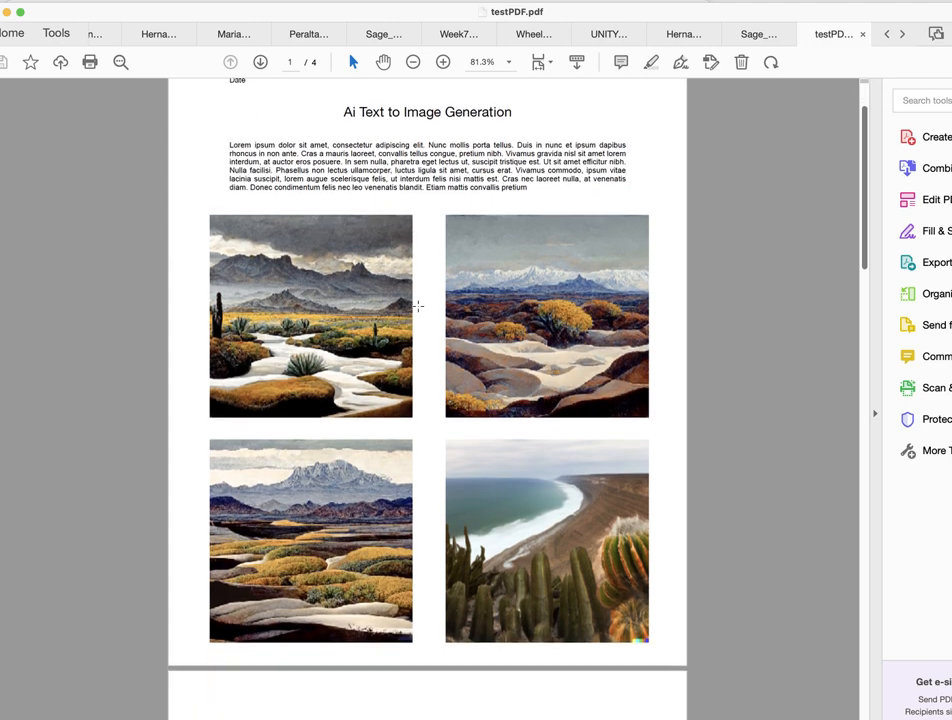
pyautogui.scroll(2, 418, 305)
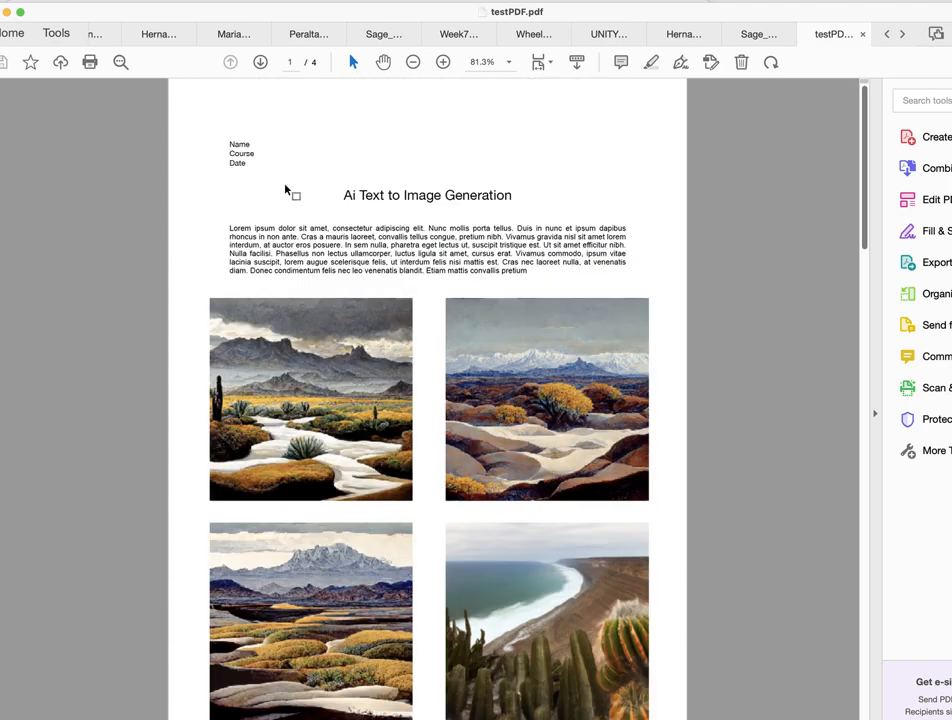
pyautogui.scroll(-5, 366, 257)
pyautogui.scroll(-8, 368, 259)
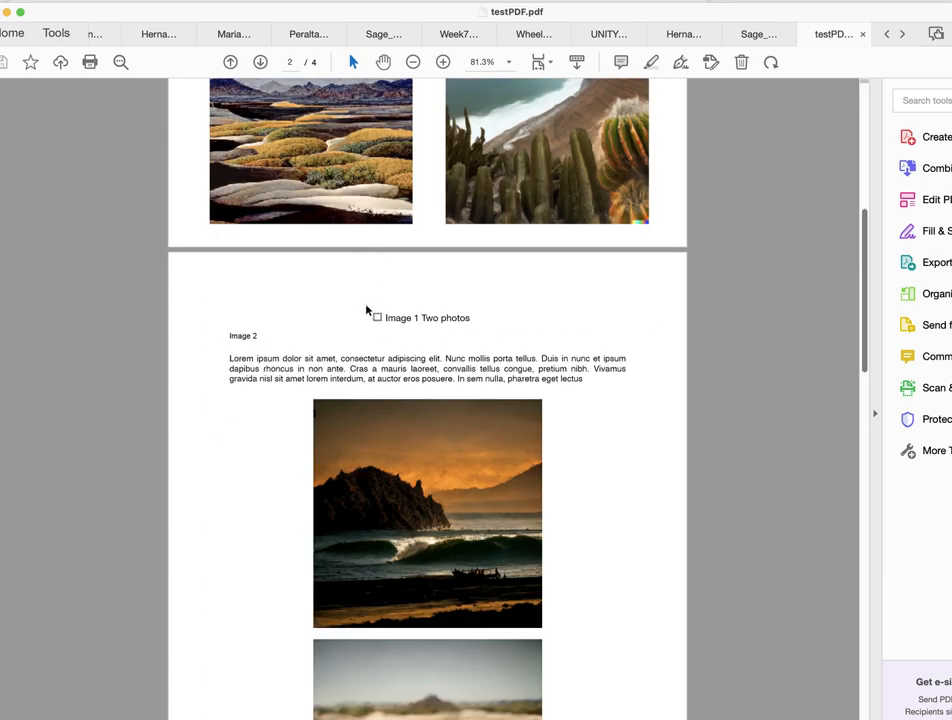
pyautogui.scroll(-6, 382, 405)
pyautogui.scroll(-15, 380, 396)
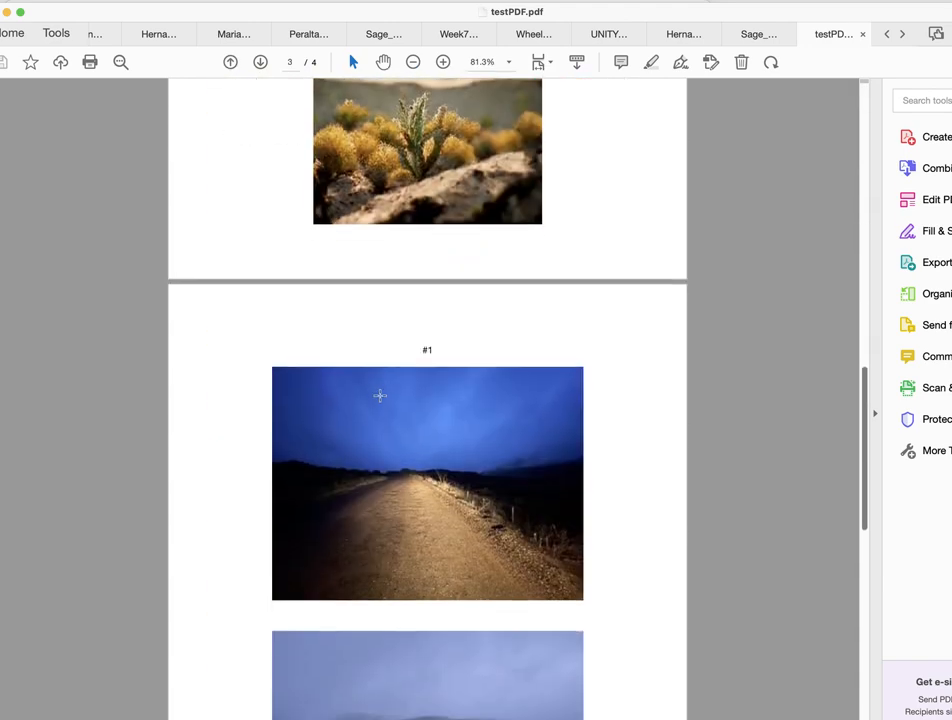
pyautogui.scroll(-14, 380, 396)
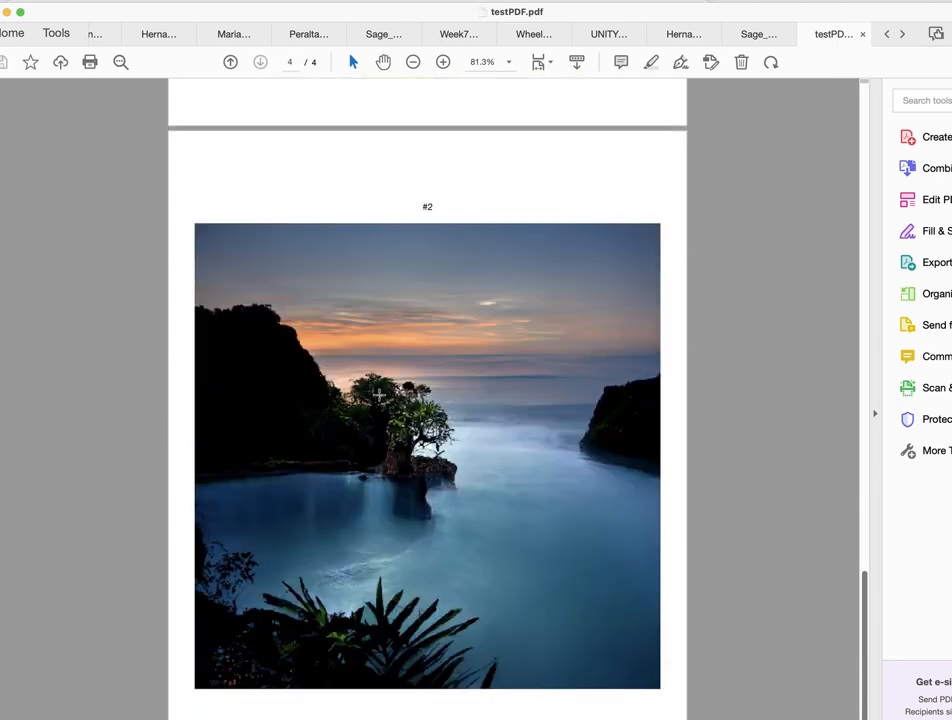
pyautogui.scroll(20, 379, 395)
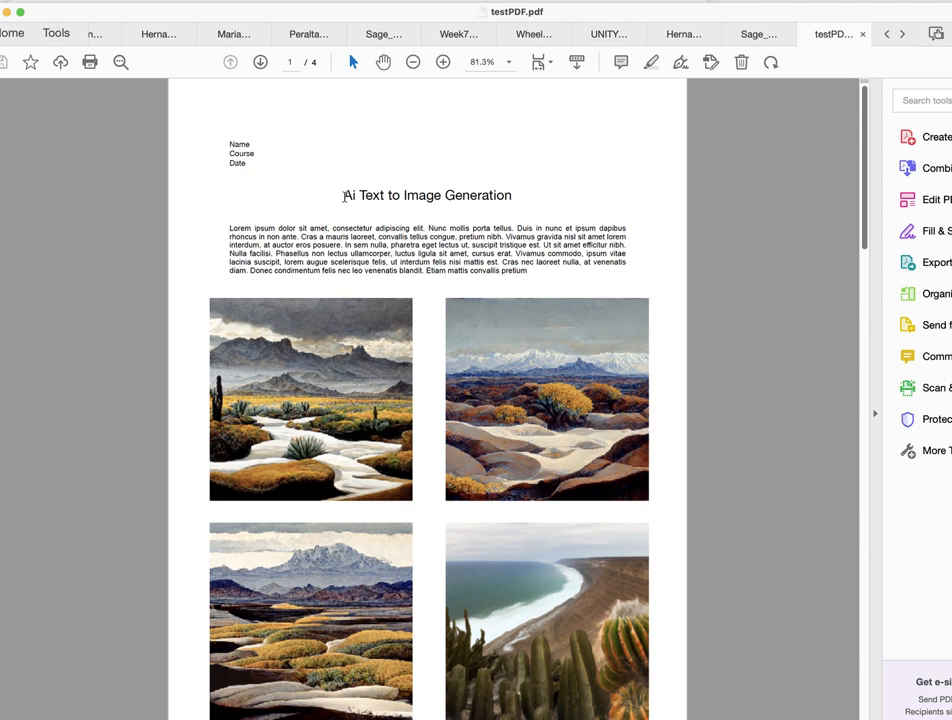
pyautogui.moveTo(231, 228)
pyautogui.mouseDown()
pyautogui.moveTo(340, 238)
pyautogui.moveTo(561, 289)
pyautogui.moveTo(550, 294)
pyautogui.mouseUp()
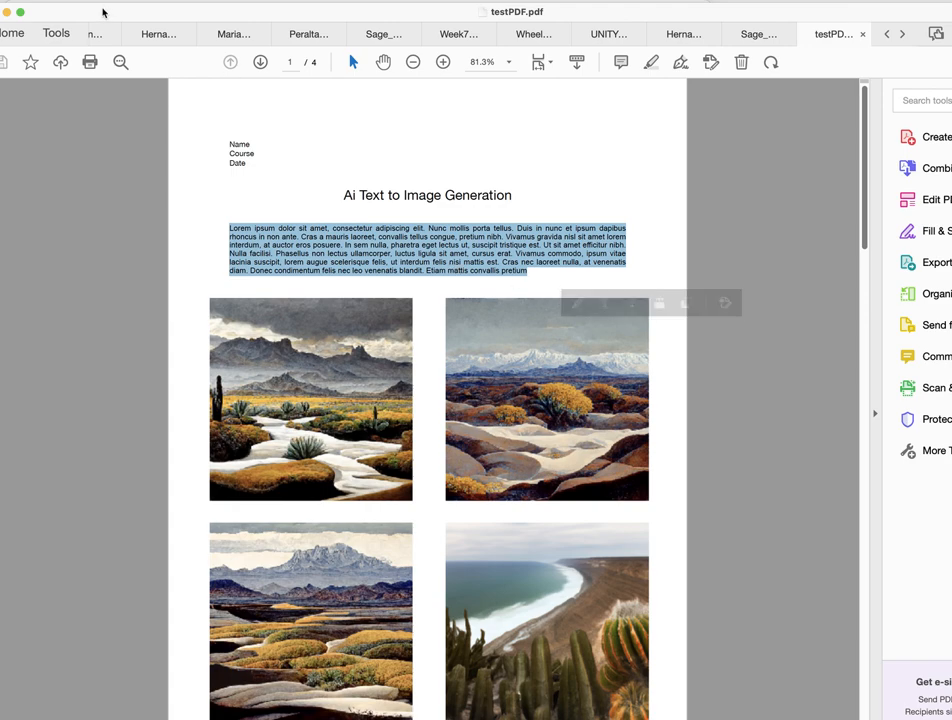
# - Move the PDF and Finder windows aside and return to the Pages document, viewing its first page down to the second
pyautogui.moveTo(102, 10); pyautogui.dragTo(814, 19)
pyautogui.moveTo(484, 109); pyautogui.dragTo(951, 268)
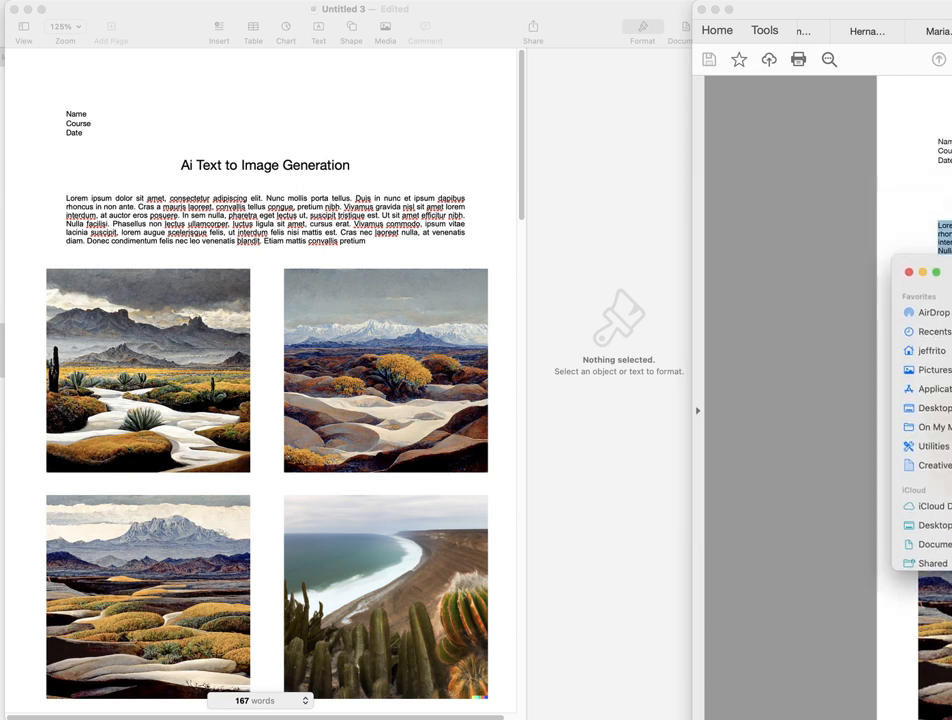
pyautogui.moveTo(951, 10); pyautogui.dragTo(951, 114)
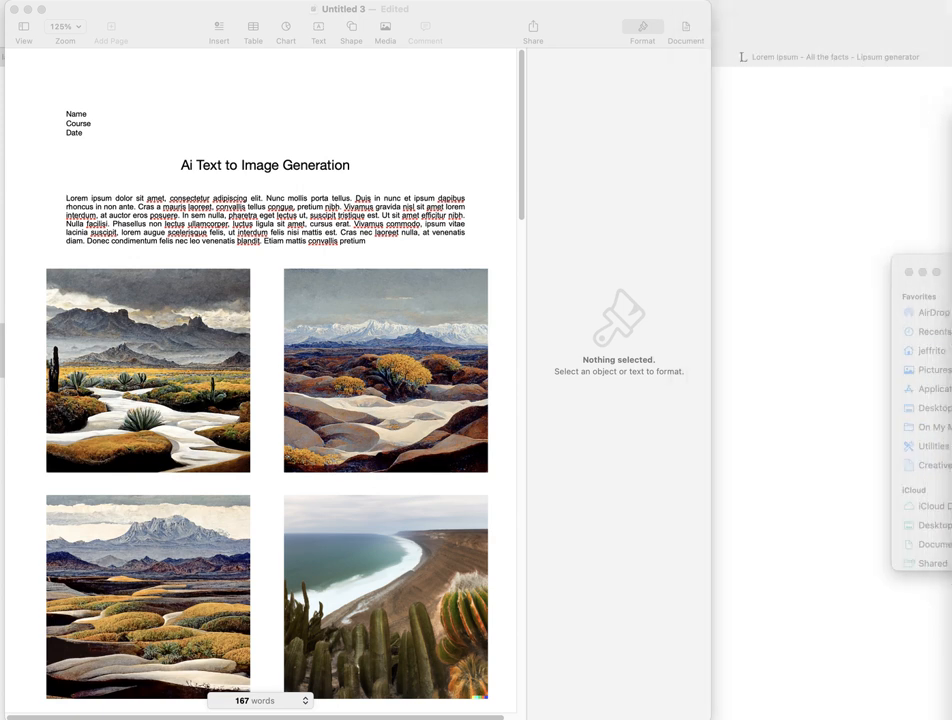
pyautogui.moveTo(927, 255); pyautogui.dragTo(951, 256)
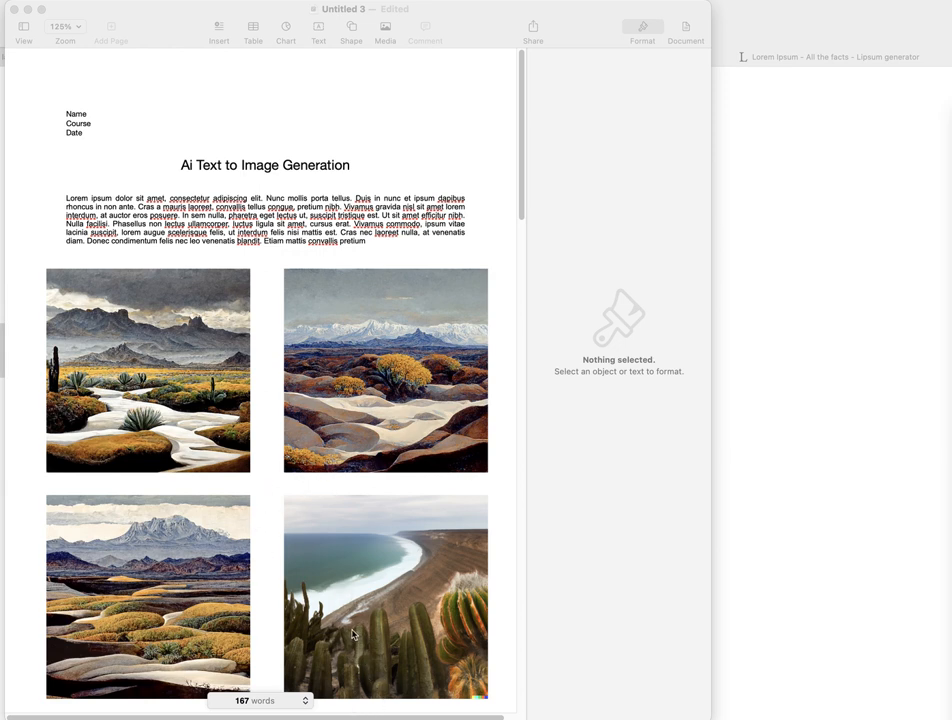
pyautogui.scroll(-3, 335, 625)
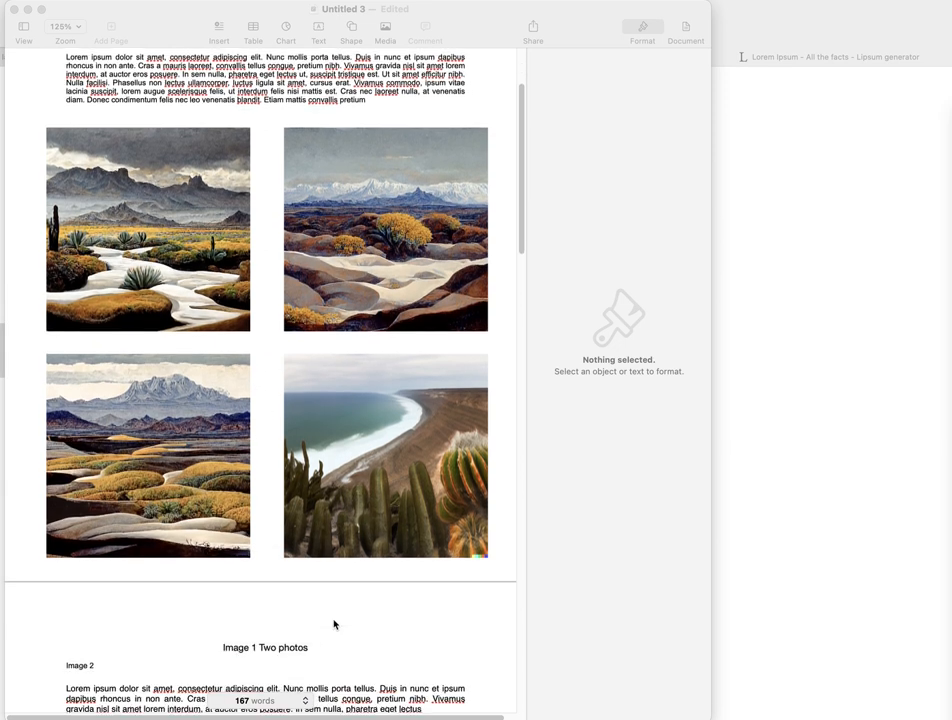